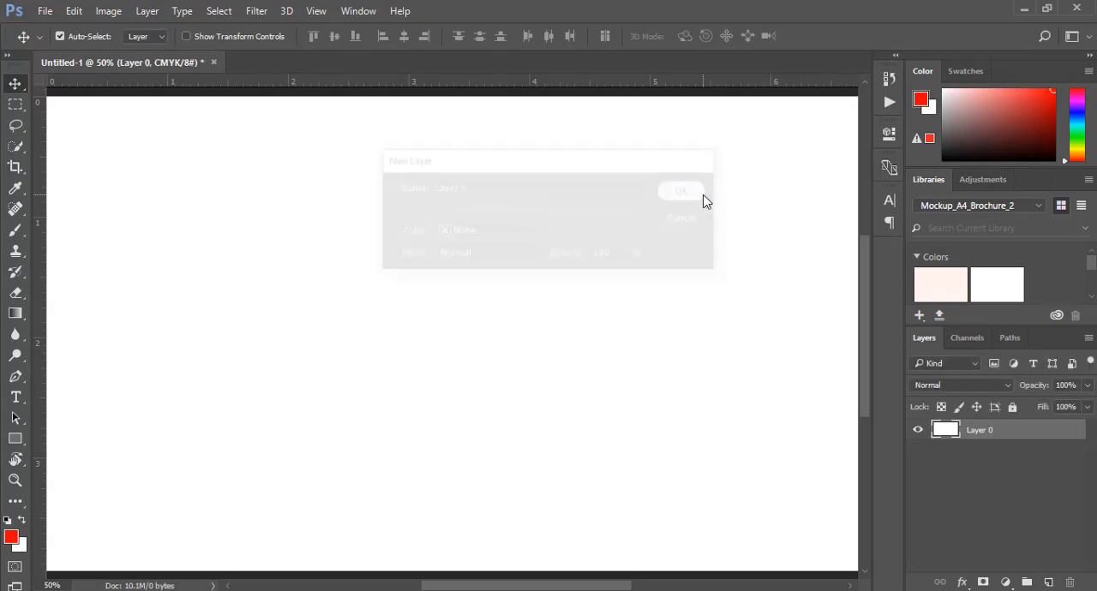
Place pizza_PNG44096 from Downloads as an embedded image and scale it down toward the canvas's lower-right corner
key("z")
left_click(467, 302, "alt")
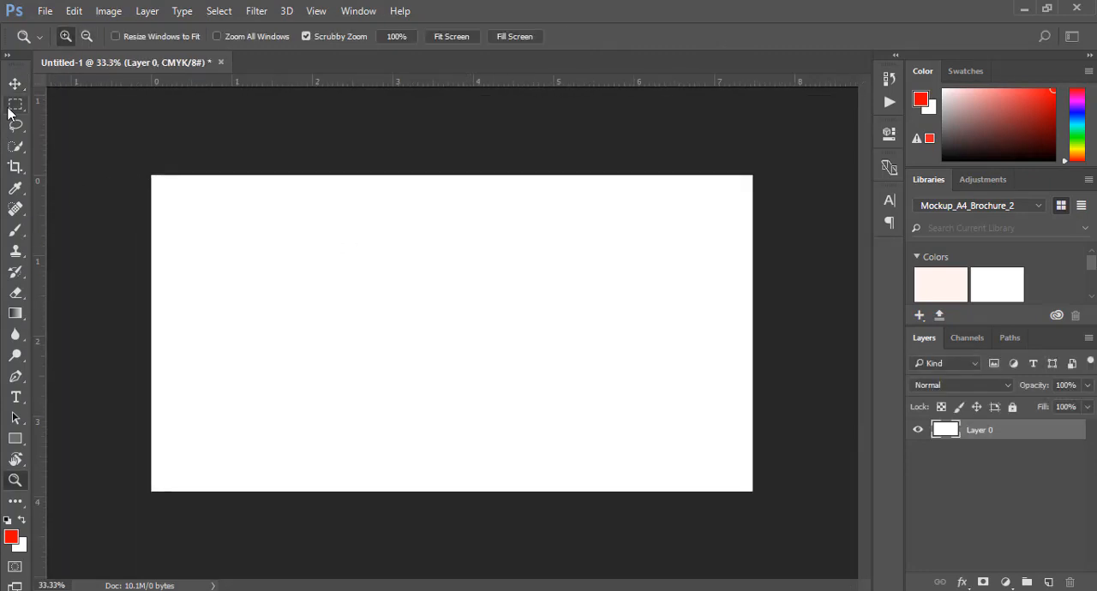
left_click_drag(15, 83, 82, 83)
left_click(45, 10)
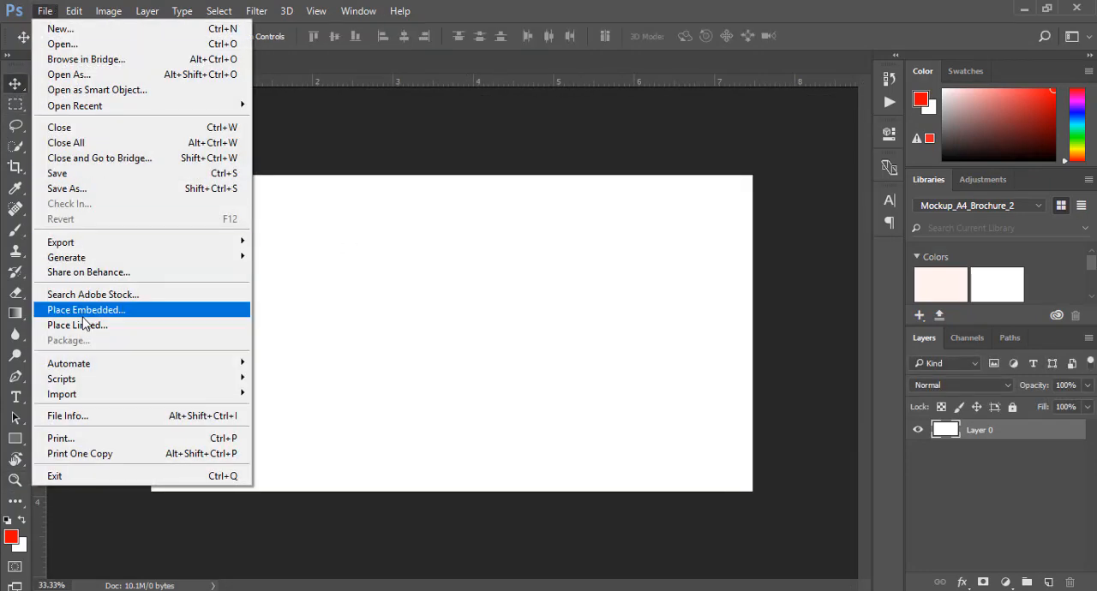
left_click(83, 310)
scroll(443, 209, "down", 5)
scroll(463, 268, "up", 5)
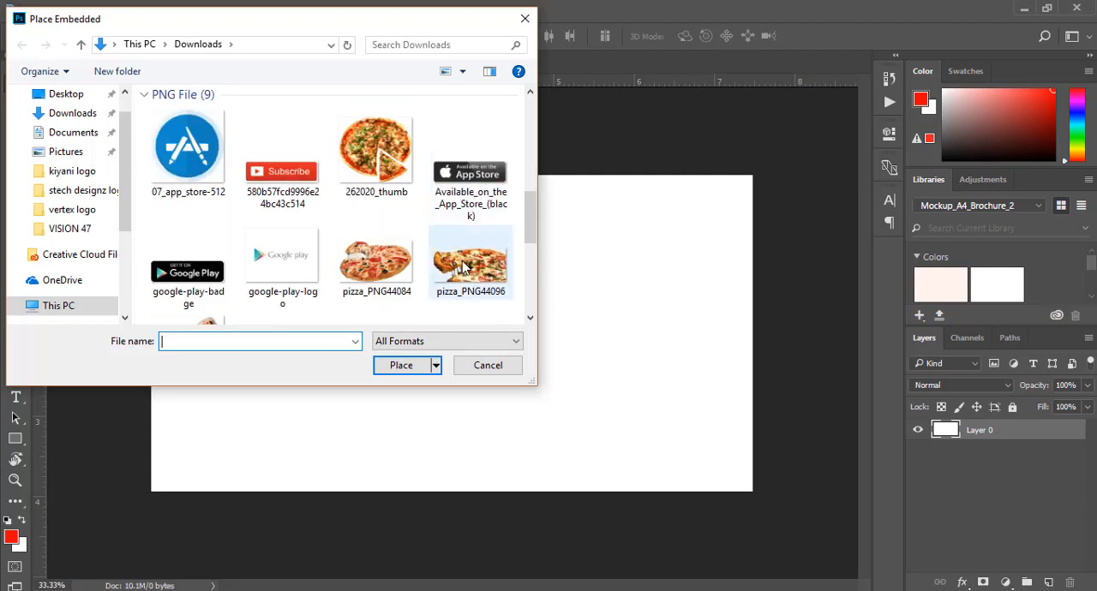
double_click(463, 268)
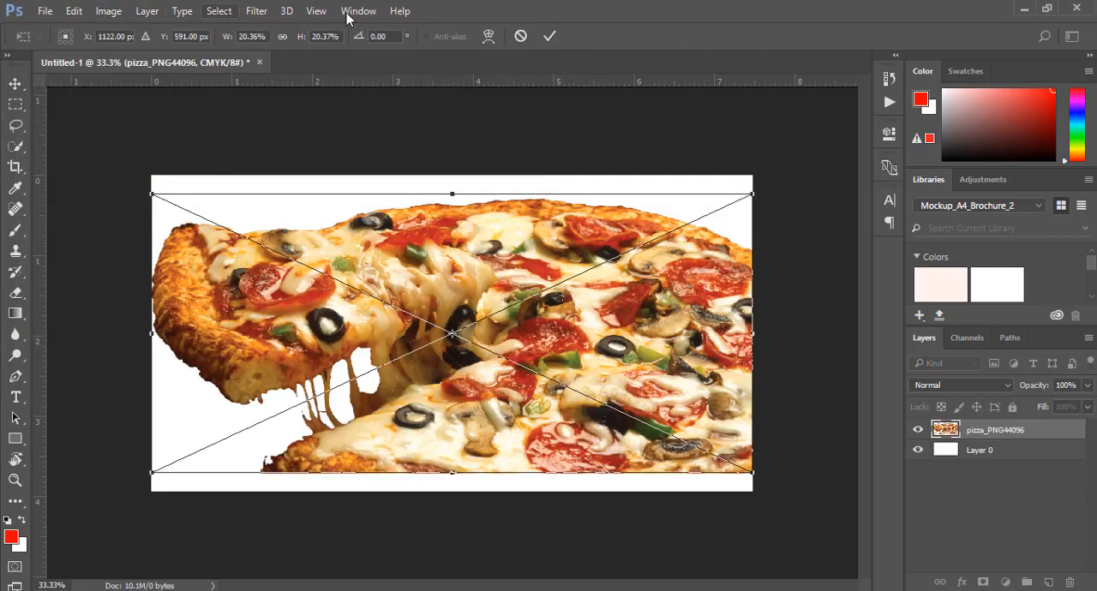
left_click_drag(160, 183, 401, 297)
left_click(548, 36)
Flip the placed pizza horizontally and move it to the canvas's lower-left corner, partly beyond the left edge
left_click(109, 11)
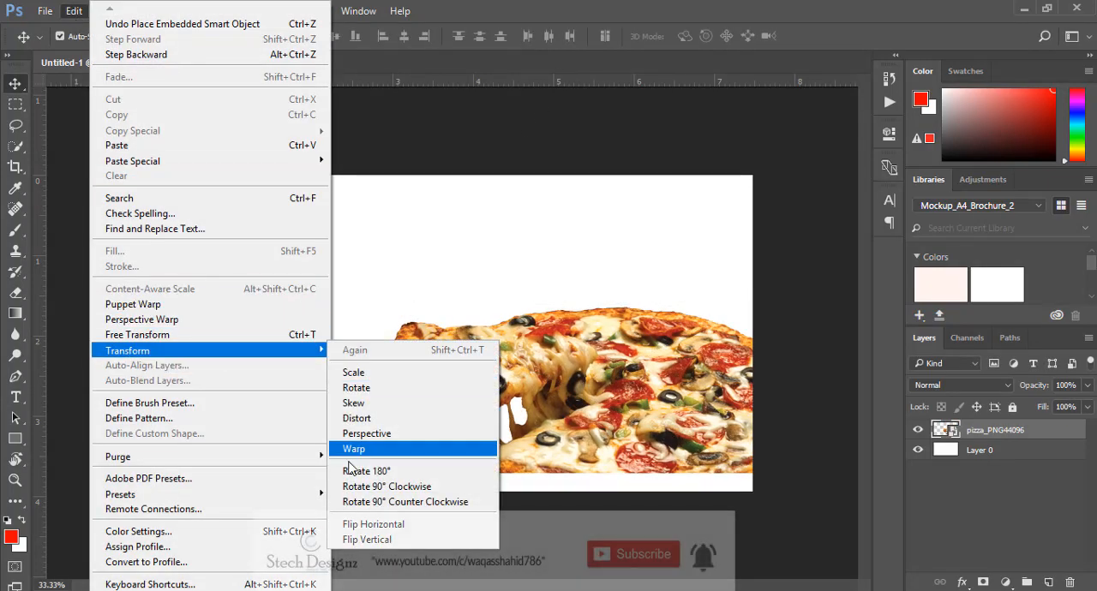
left_click(407, 523)
left_click_drag(546, 395, 219, 413)
key("shift+Left")
key("shift+Left")
key("shift+Left")
key("shift+Left")
key("shift+Left")
key("shift+Left")
key("shift+Left")
key("shift+Left")
key("shift+Left")
key("shift+Left")
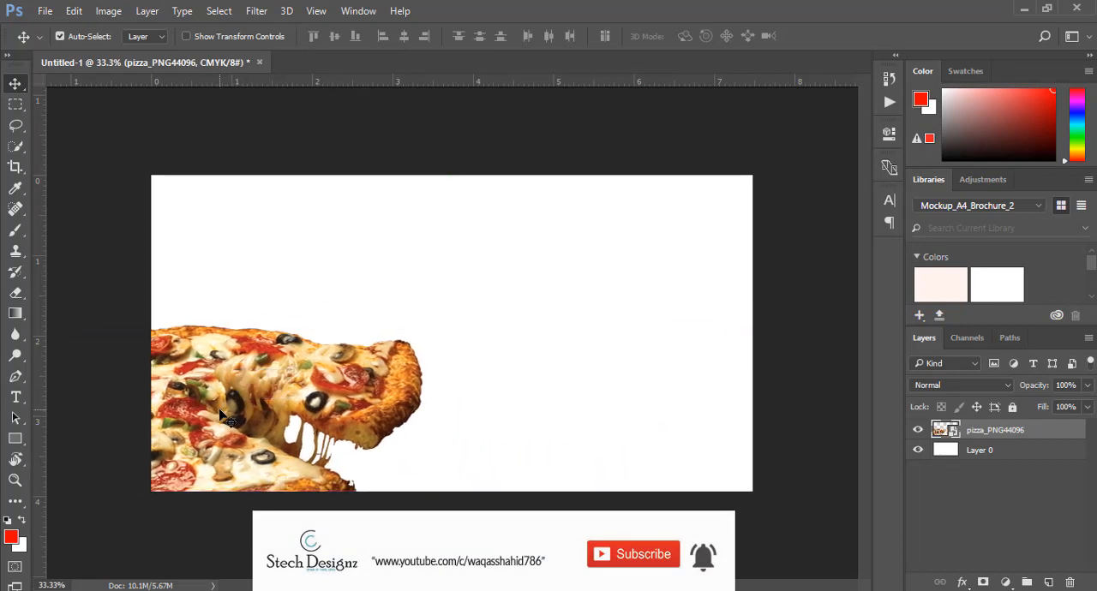
key("shift+Left")
key("shift+Left")
key("shift+Left")
key("shift+Left")
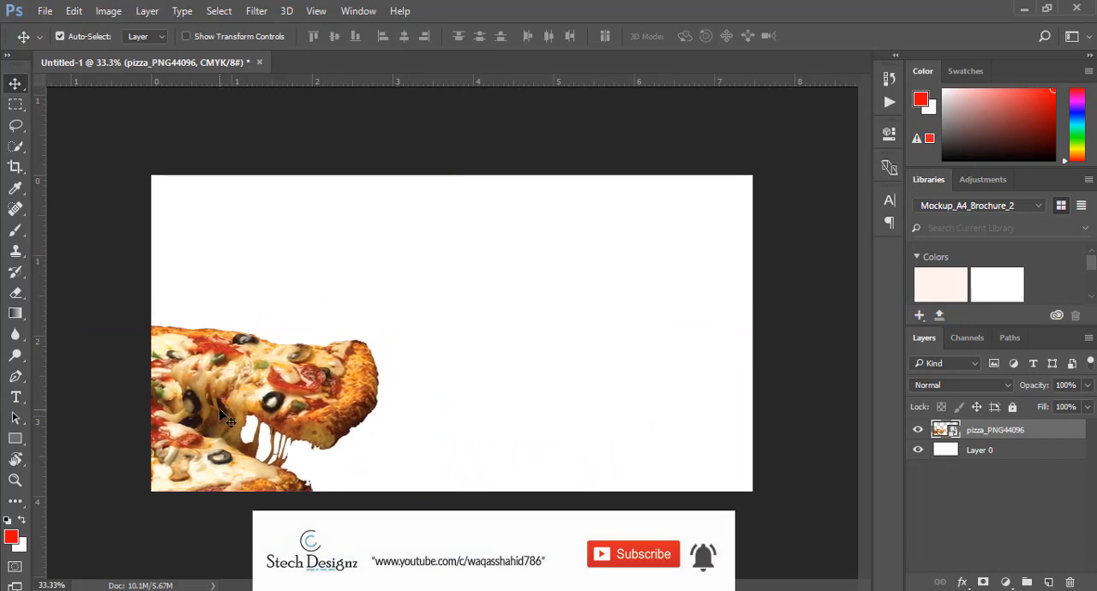
key("shift+Right")
key("shift+Right")
key("shift+Right")
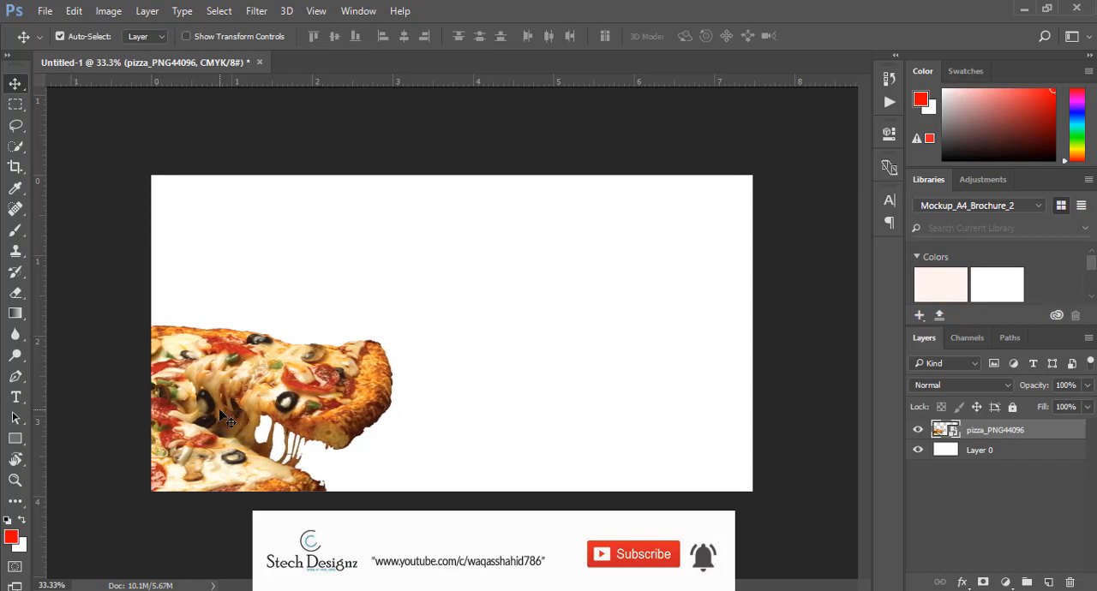
Place the embedded Pizza-PNG-Clipart image in the canvas's upper-left corner and move its layer below pizza_PNG44096
left_click(45, 10)
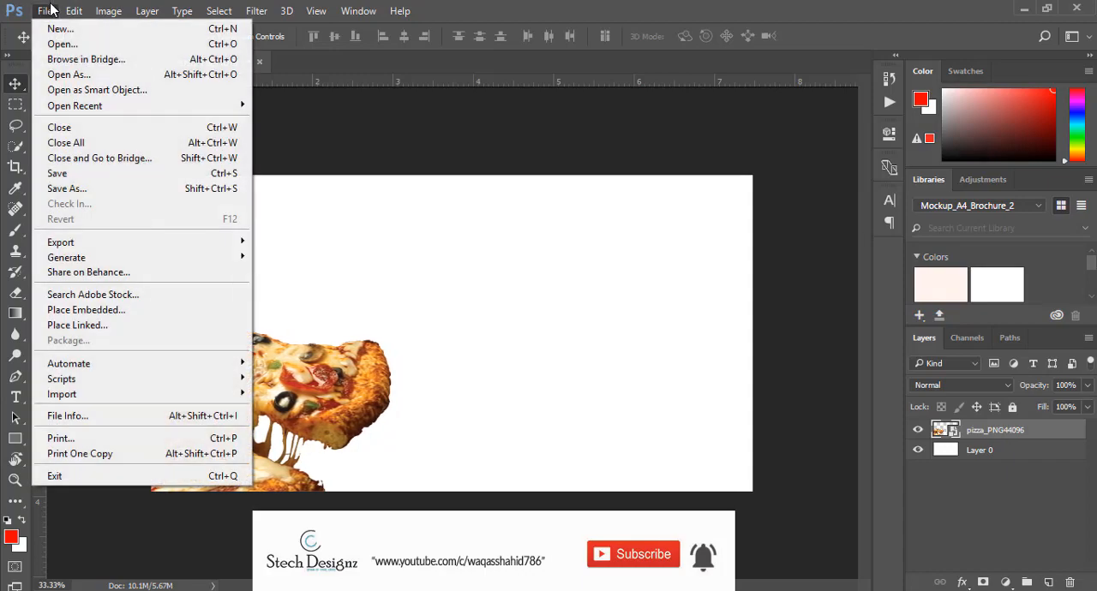
left_click(90, 311)
left_click(66, 93)
double_click(196, 132)
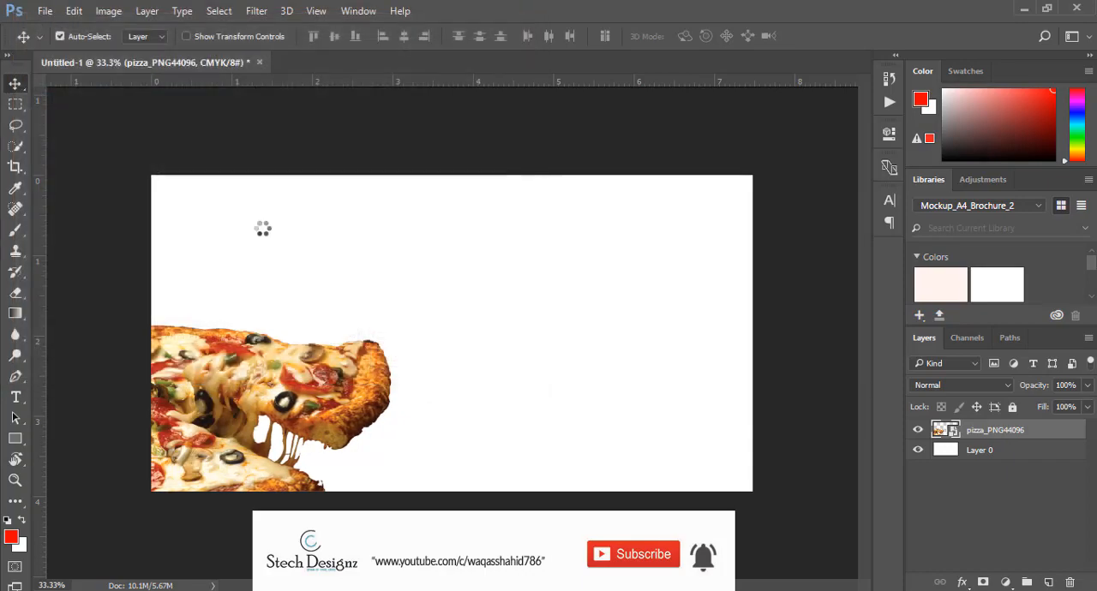
left_click(282, 37)
left_click_drag(563, 343, 364, 243)
left_click(543, 38)
left_click_drag(987, 433, 977, 459)
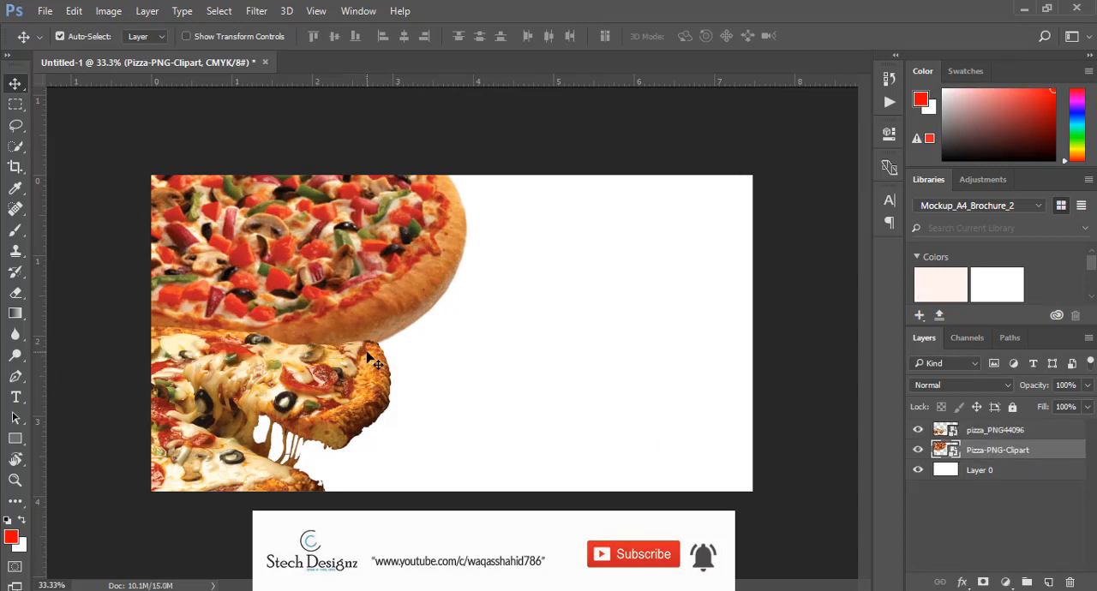
Draw a rectangle about 792 by 493 px in the lower-right part of the canvas and fill it with black
left_click(15, 440)
left_click_drag(526, 311, 737, 442)
left_click(662, 228)
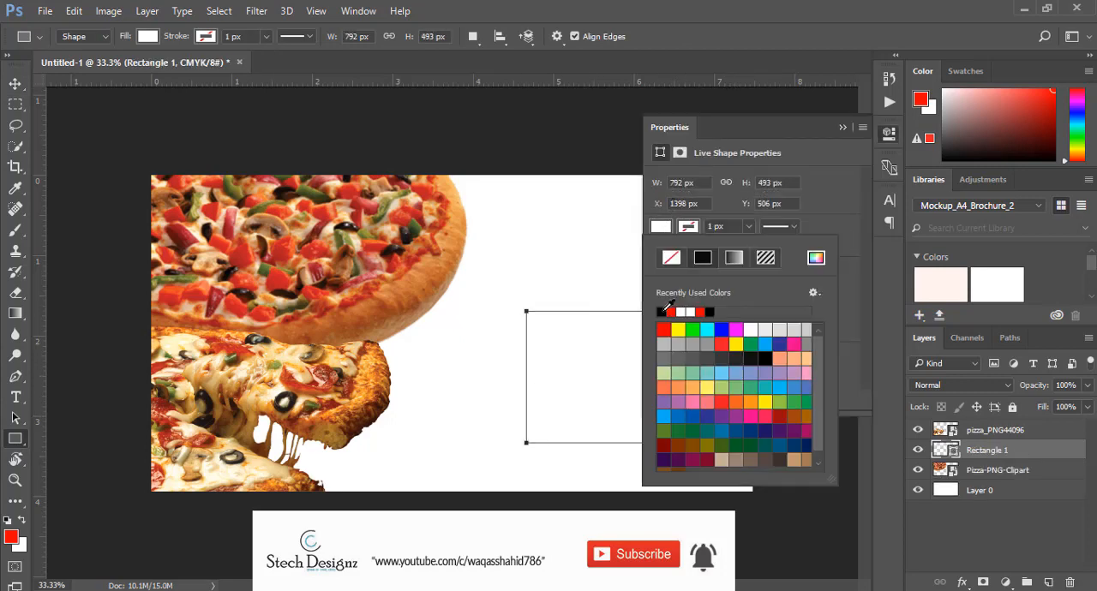
left_click(665, 310)
left_click(842, 126)
key("v")
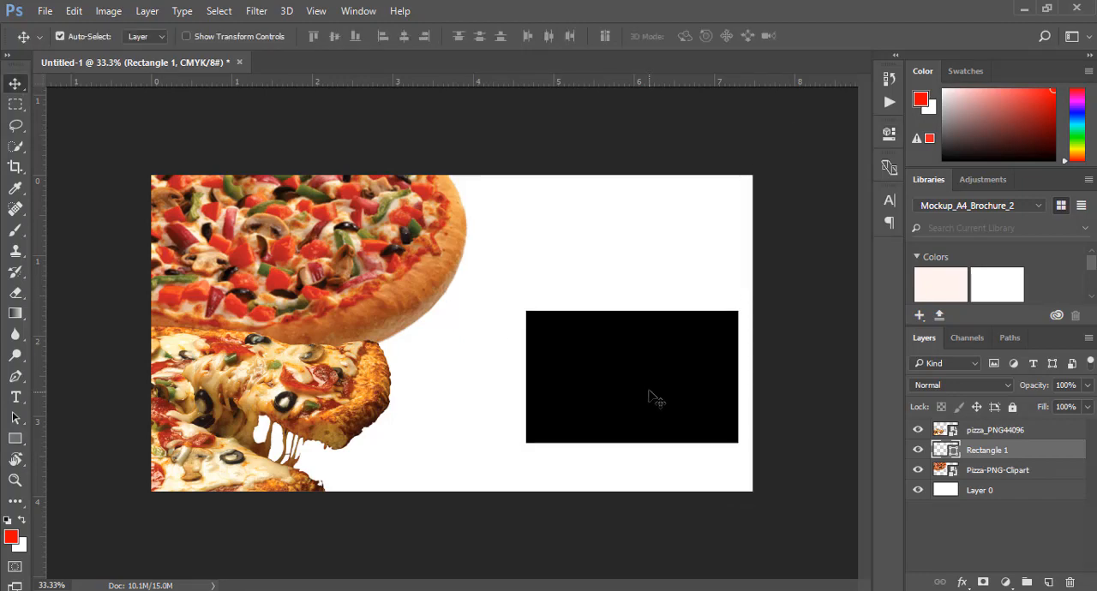
Rotate the black rectangle about 54°, stretch its height to about 185%, and shift it over the canvas's lower-right corner
key("ctrl+t")
left_click_drag(722, 293, 704, 388)
left_click_drag(580, 417, 520, 457)
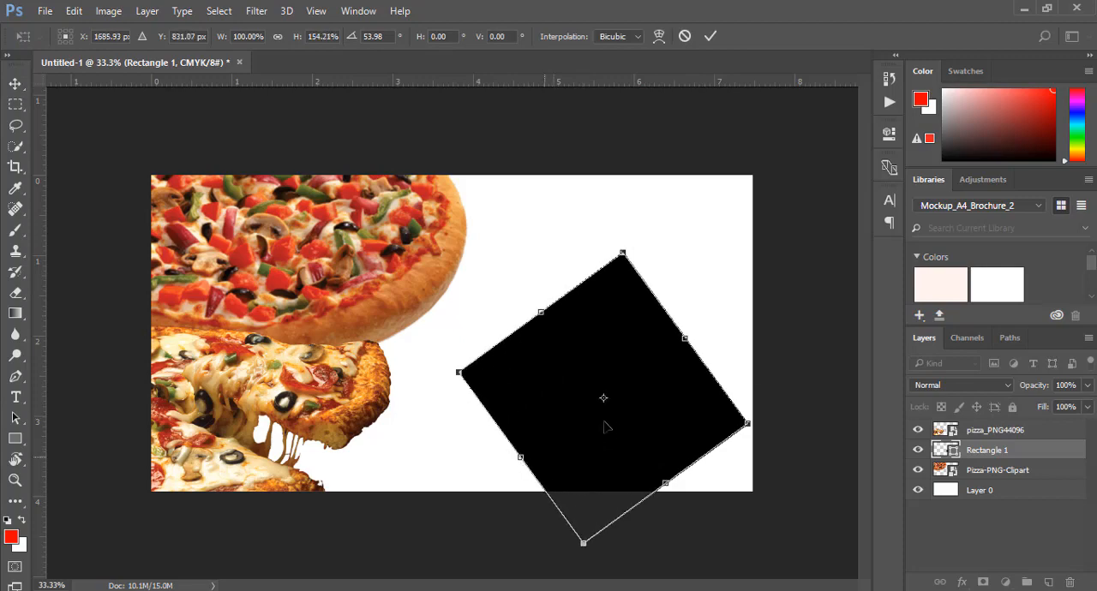
left_click_drag(614, 426, 682, 532)
left_click_drag(755, 454, 789, 429)
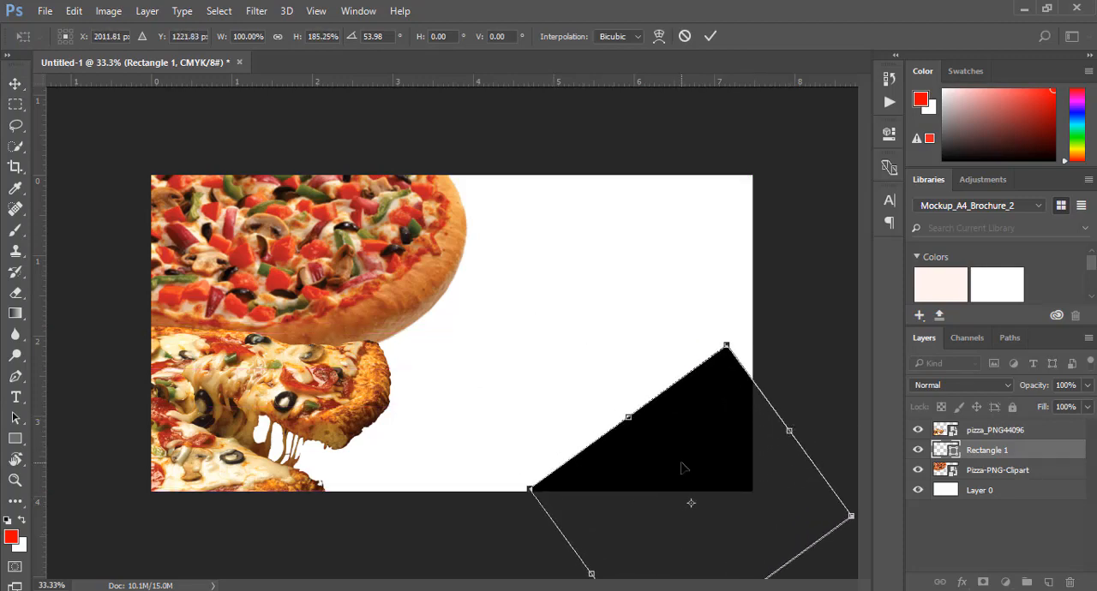
mouse_move(683, 460)
left_mouse_down()
mouse_move(666, 457)
mouse_move(668, 465)
left_mouse_up()
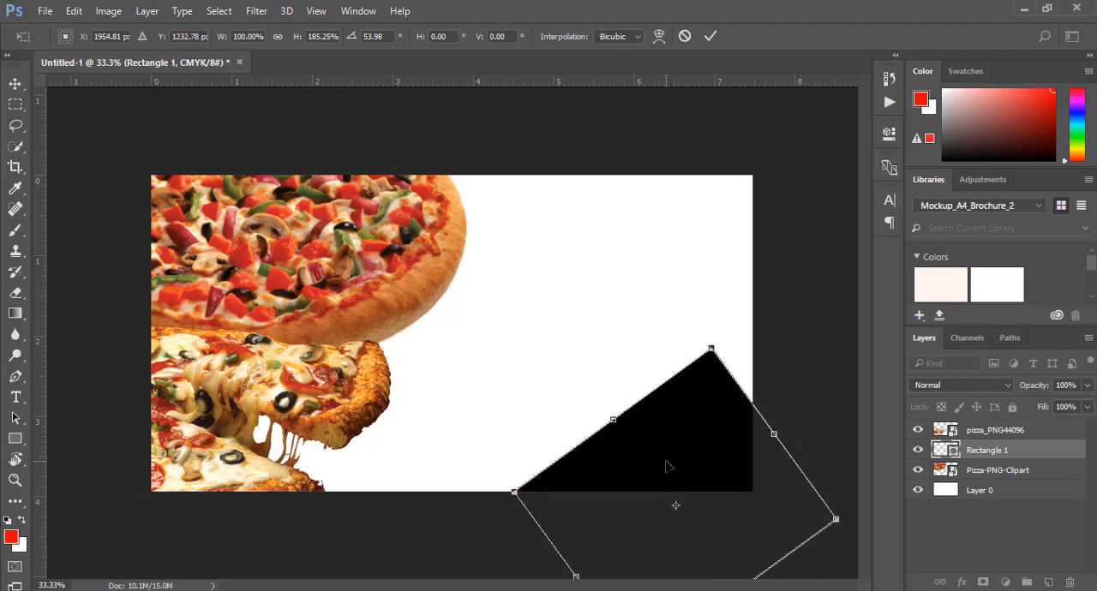
Shift the rotated black rectangle slightly left and up, stretch its height to about 190%, and apply the transform
key("Up")
key("Up")
key("Up")
key("Up")
key("Up")
key("Up")
key("Up")
key("Up")
key("Up")
key("Left")
key("Left")
key("Left")
key("Left")
key("Left")
key("Left")
key("Left")
key("Left")
key("Left")
key("Left")
key("Down")
key("Down")
key("Down")
key("Down")
key("Down")
key("Down")
key("Down")
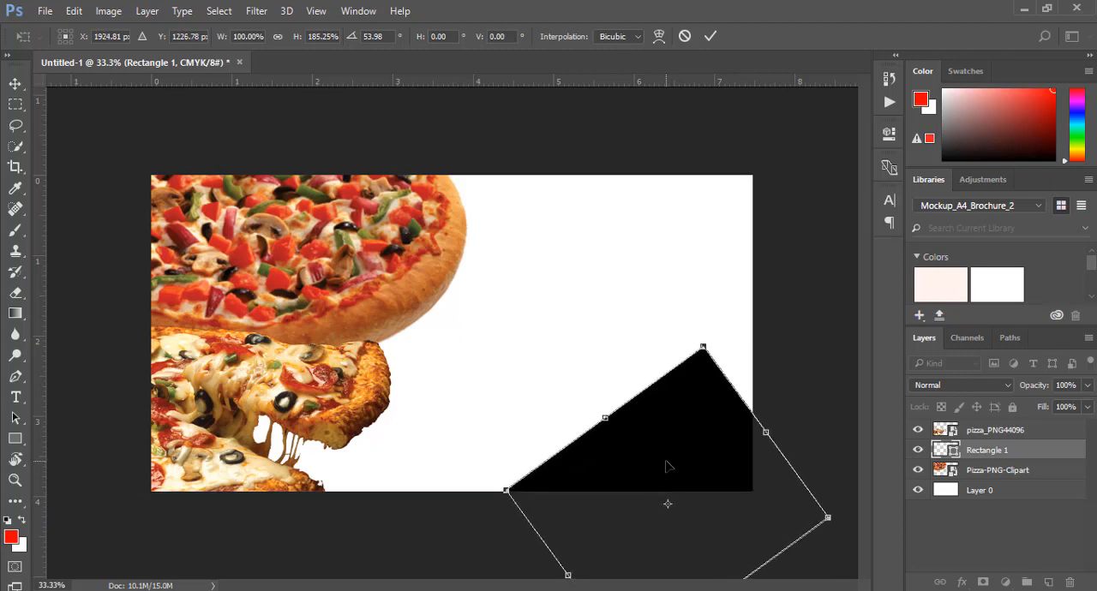
key("Left")
key("Left")
key("Left")
key("Left")
key("Left")
key("Left")
key("Left")
key("Left")
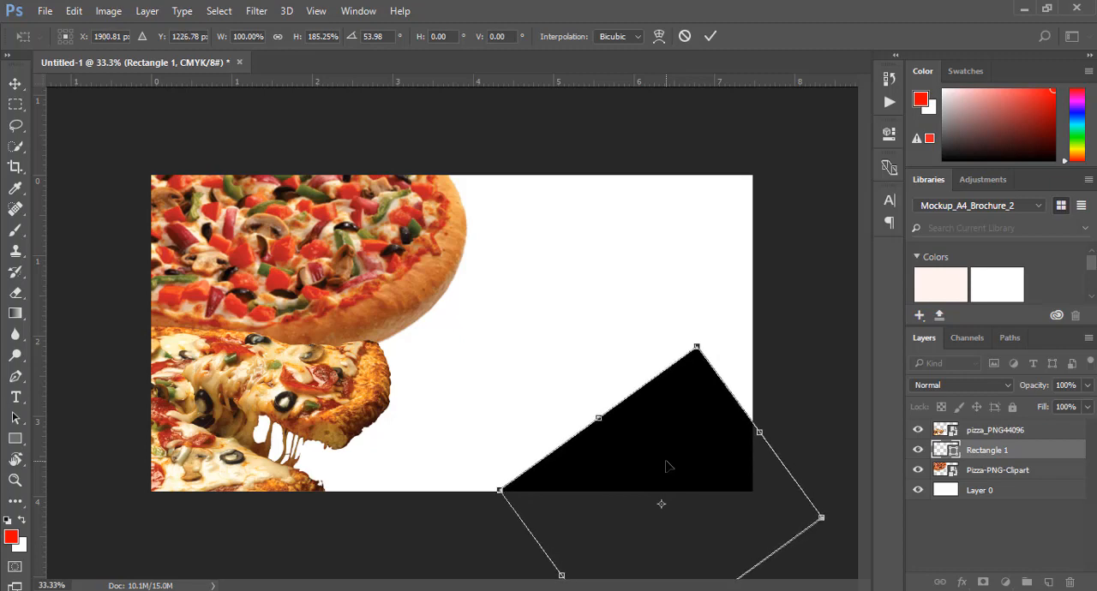
left_click_drag(758, 432, 764, 427)
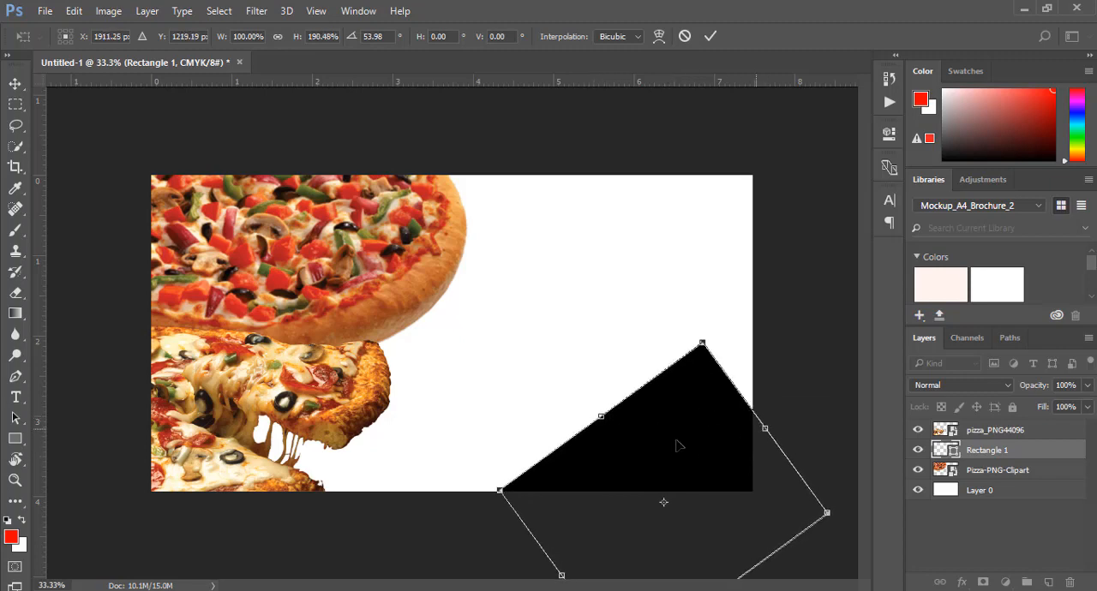
left_click_drag(603, 422, 598, 411)
left_click(710, 35)
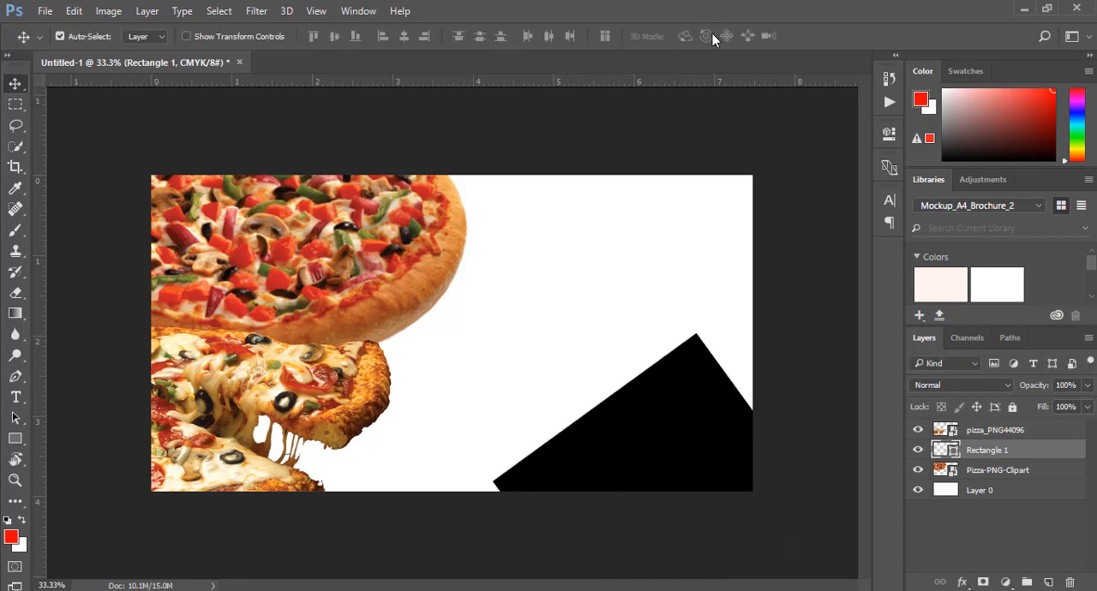
Nudge the black rectangle down and right until its lower-left corner meets the canvas's bottom edge
key("shift+Down")
key("shift+Down")
key("shift+Right")
key("shift+Right")
key("shift+Right")
key("shift+Up")
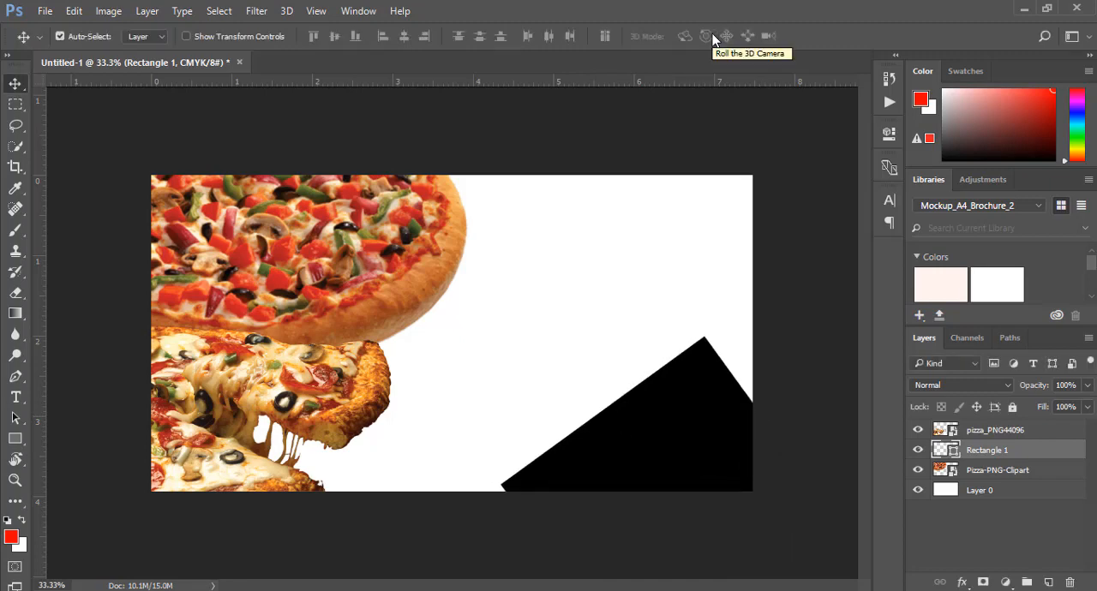
key("shift+Down")
key("shift+Down")
key("shift+Down")
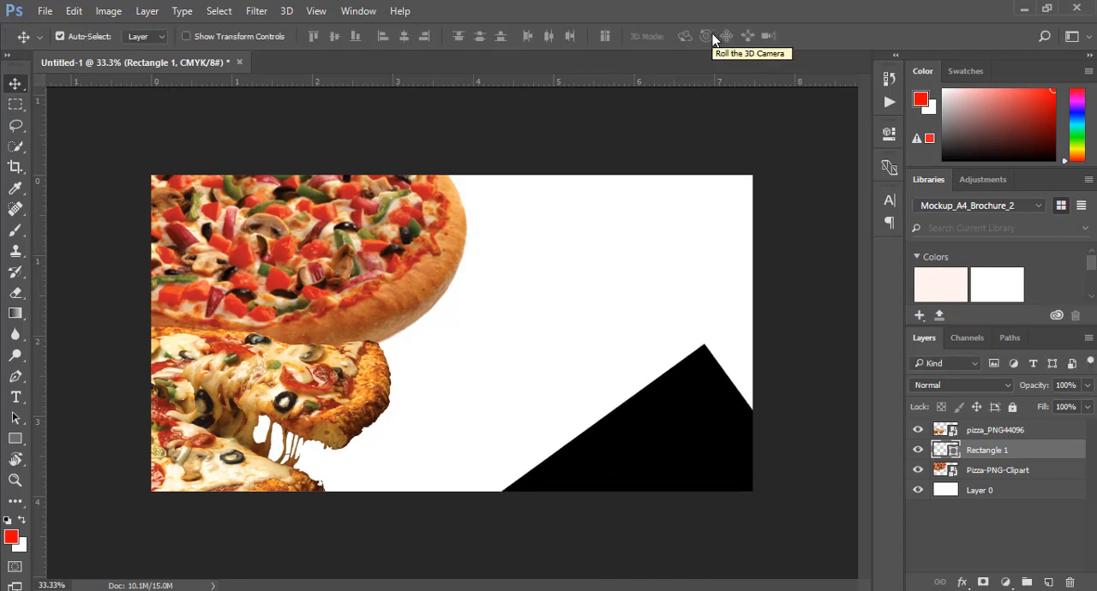
key("shift+Right")
key("shift+Right")
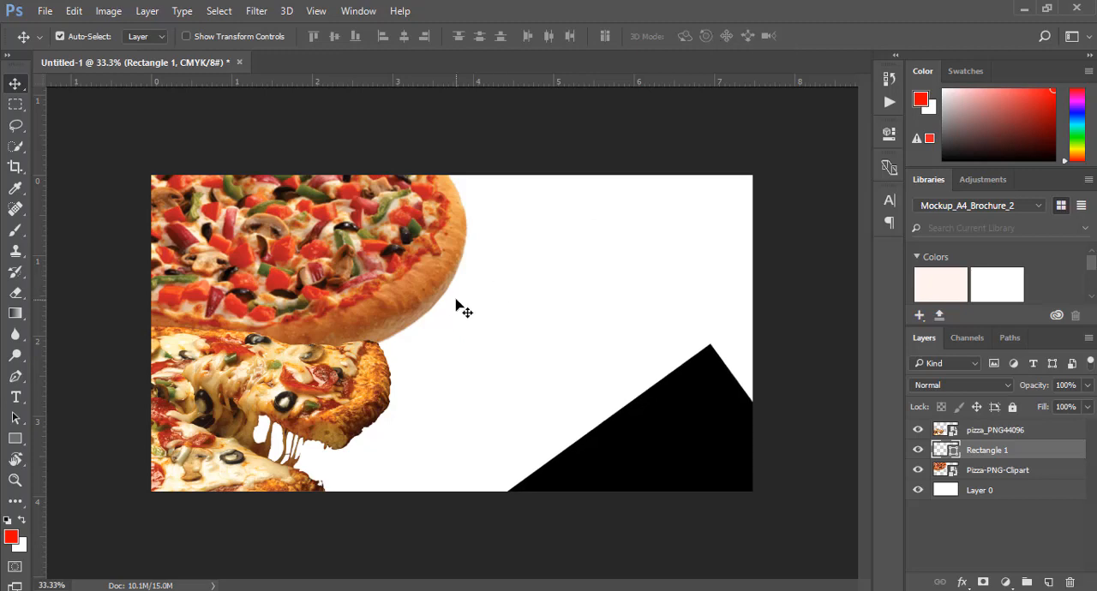
Draw a second rectangle about 558 by 391 px on the white area above the black shape and fill it red
left_click(16, 441)
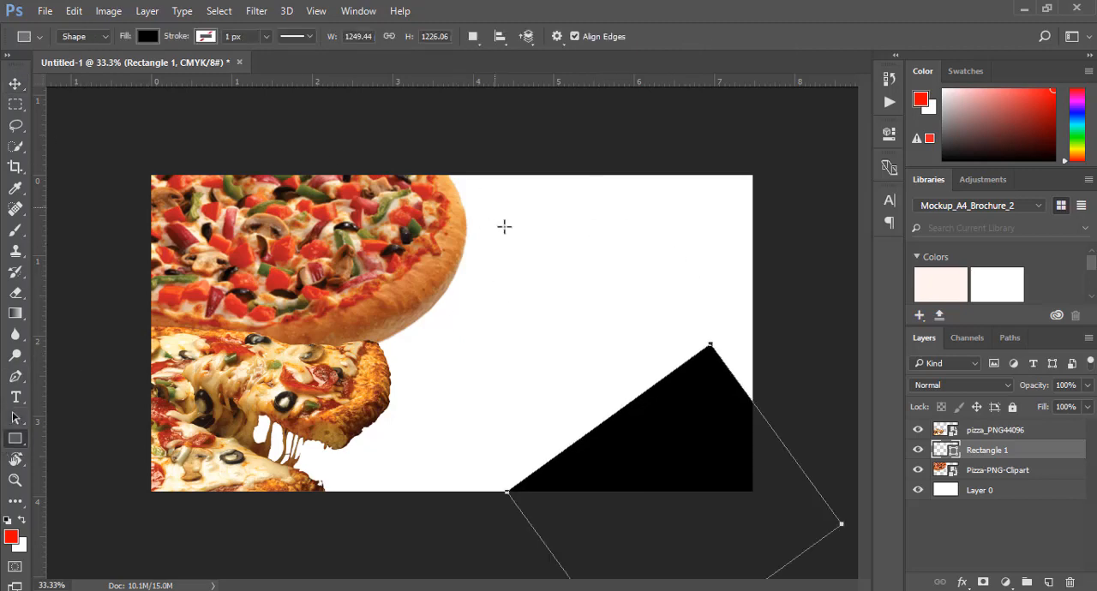
left_click_drag(533, 241, 683, 346)
left_click(661, 228)
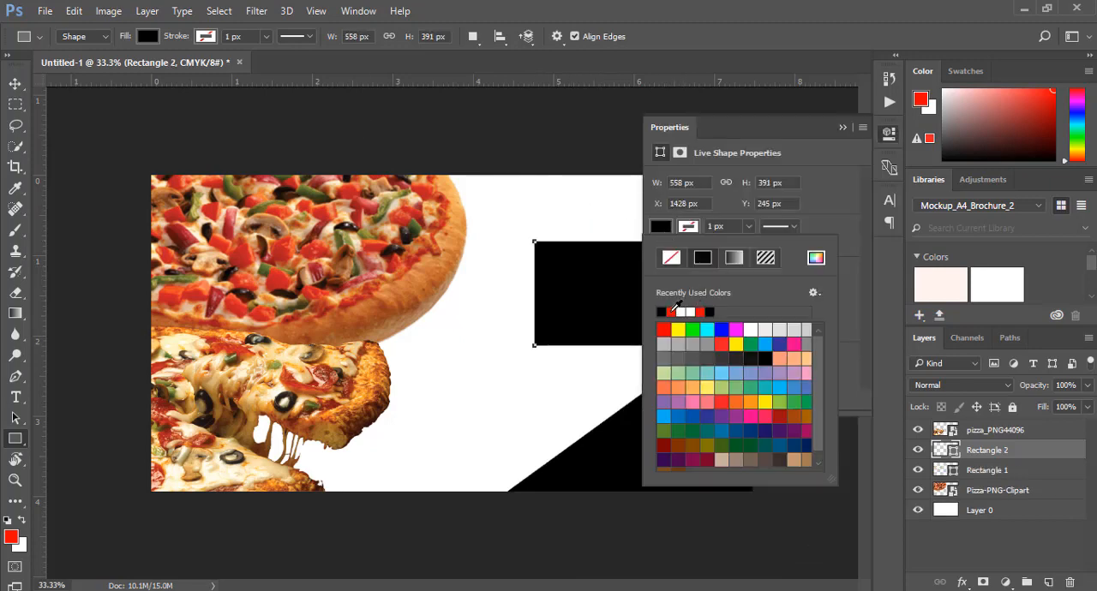
left_click(701, 312)
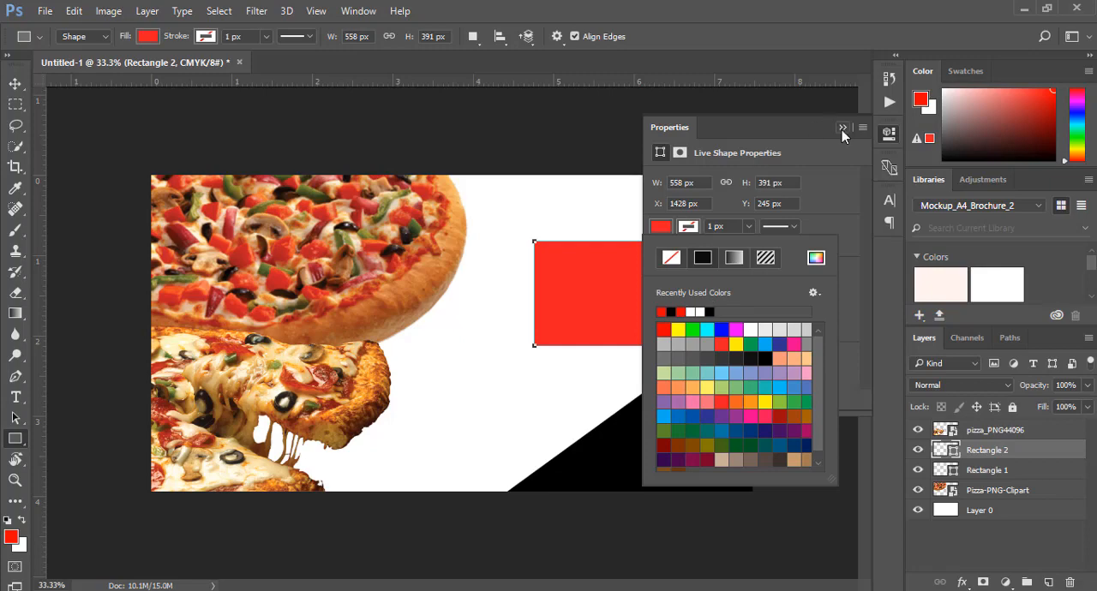
left_click(841, 128)
left_click(841, 128)
Change the second rectangle's fill color to bc2031
double_click(954, 453)
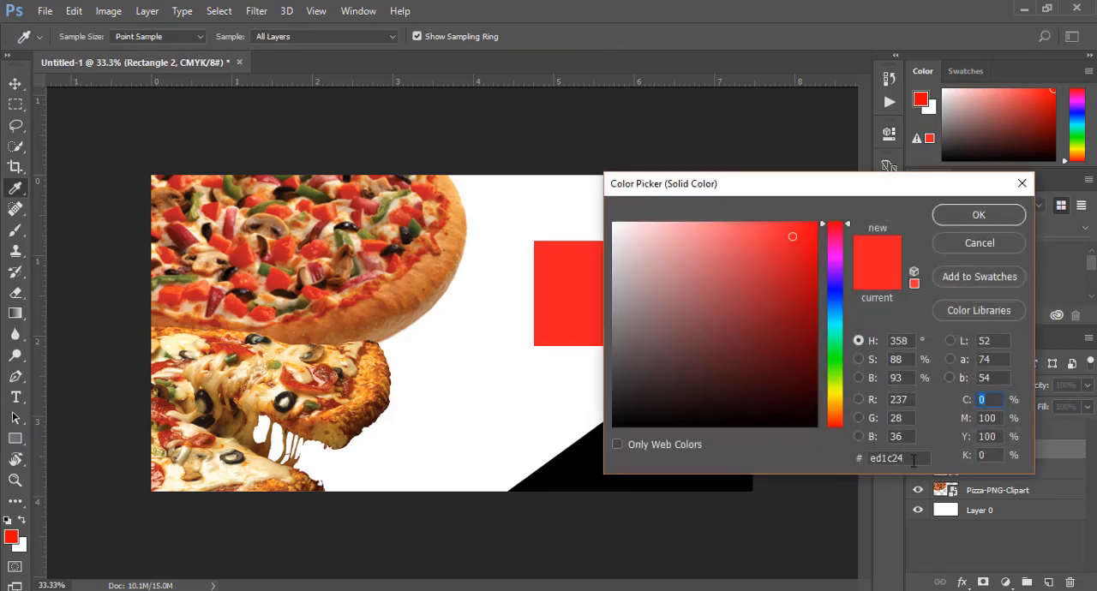
type("c1272d")
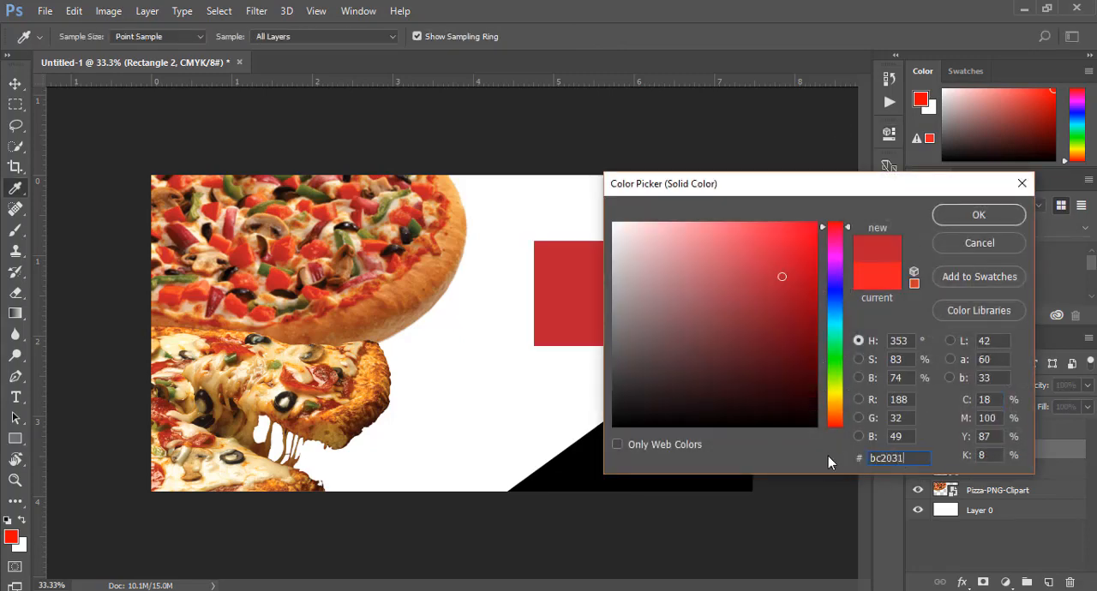
key("Return")
left_click(15, 83)
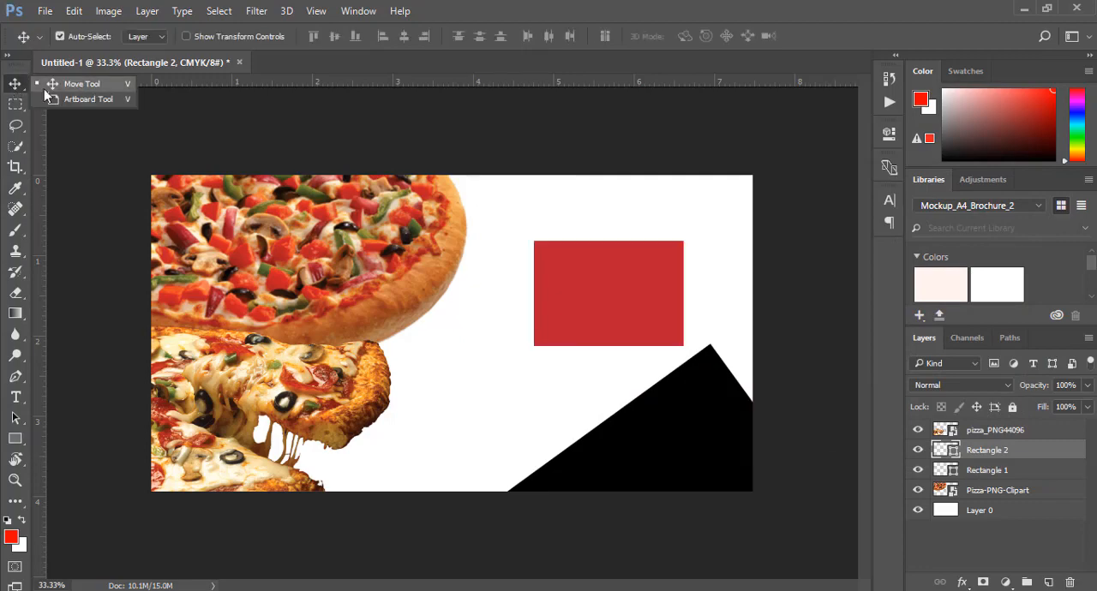
left_click(14, 439)
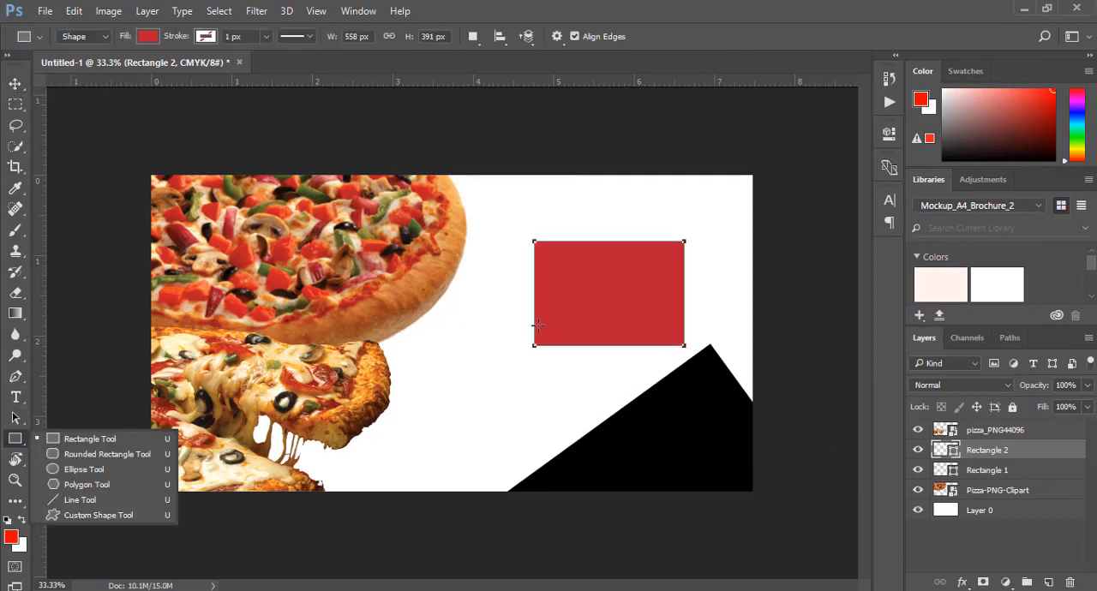
Enlarge the dark red rectangle to about 651 by 456 px and move it left toward the upper pizza
key("z")
left_click_drag(519, 235, 770, 374)
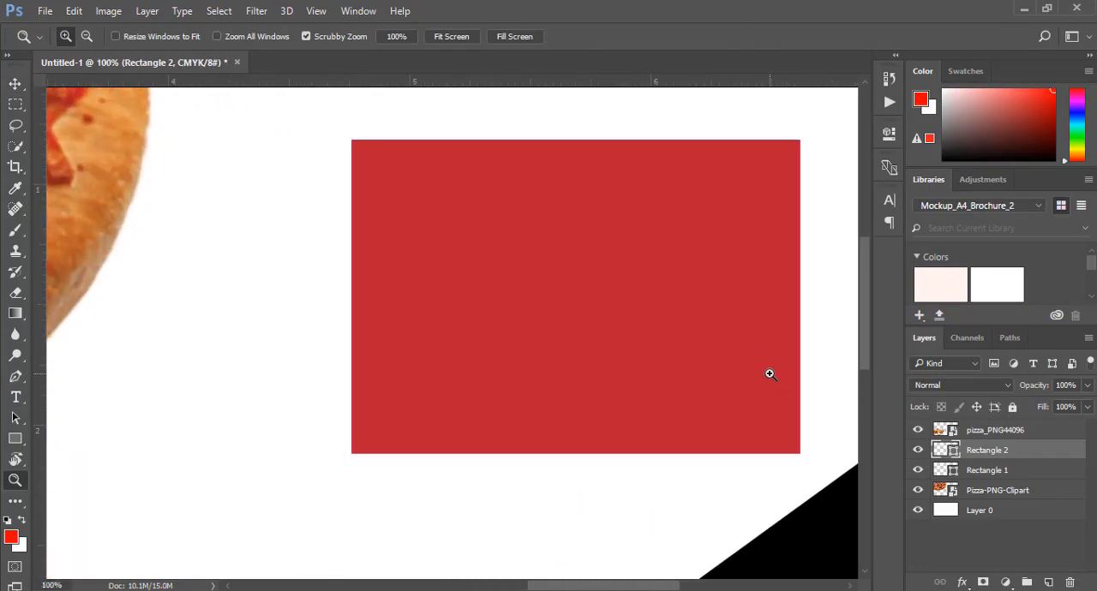
left_click(14, 83)
key("ctrl+t")
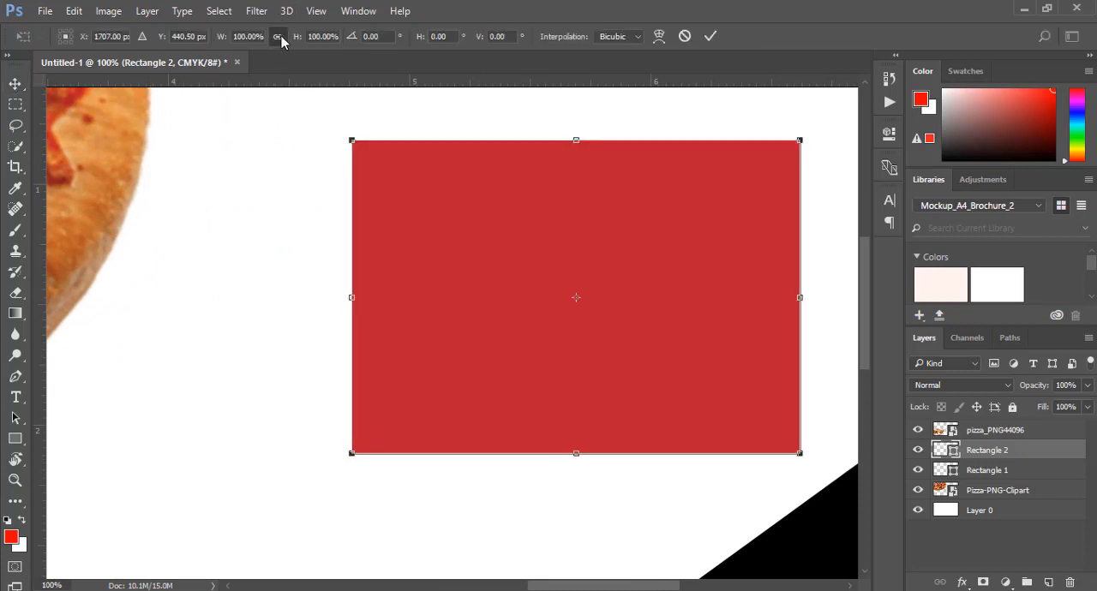
left_click_drag(345, 467, 275, 504)
left_click_drag(608, 259, 543, 250)
left_click(711, 36)
key("c")
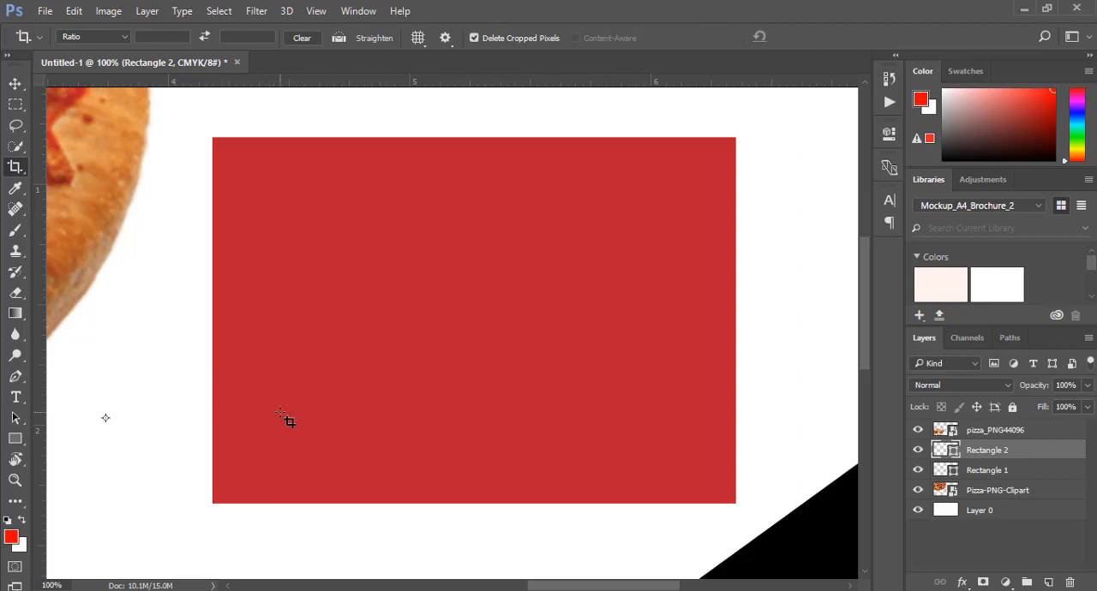
key("v")
Draw a rectangle about 650 by 65 px along the red rectangle's bottom edge and fill it black
left_click(14, 439)
left_click(77, 439)
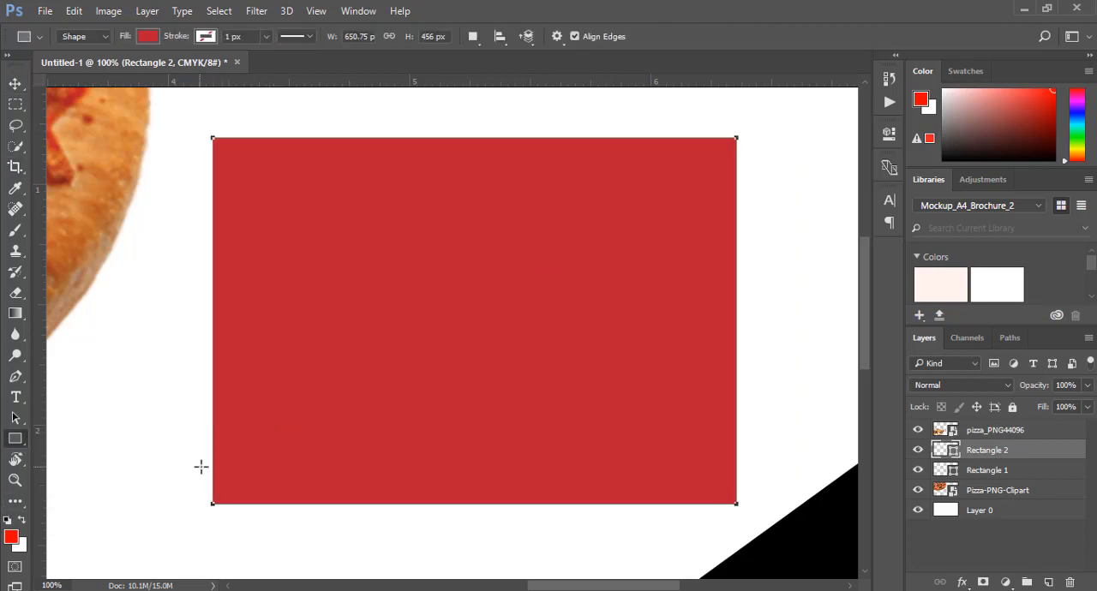
left_click_drag(212, 452, 735, 504)
left_click(661, 227)
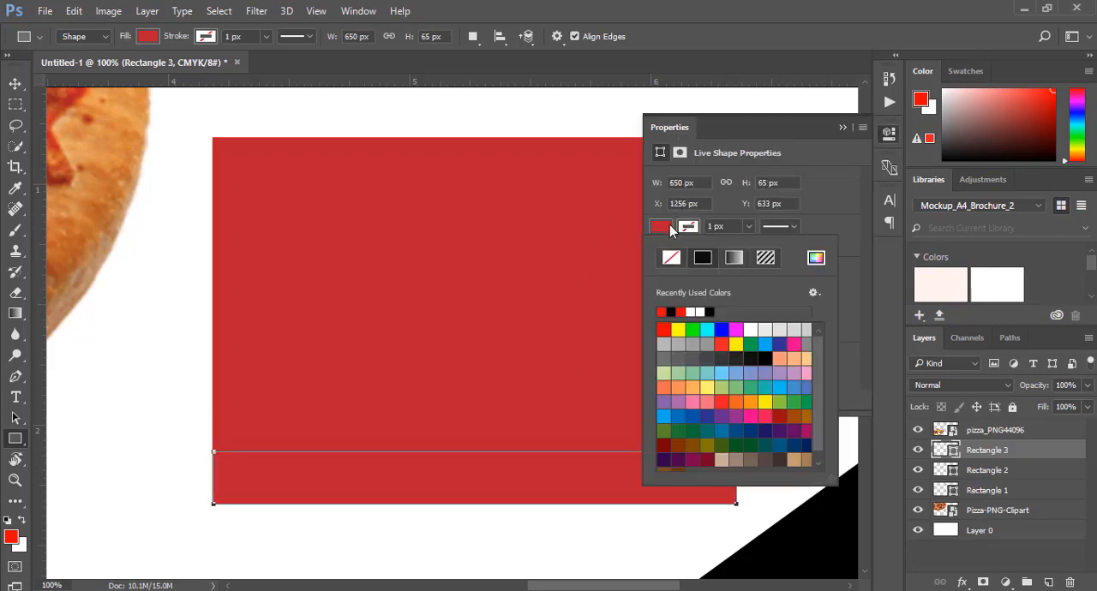
left_click(680, 311)
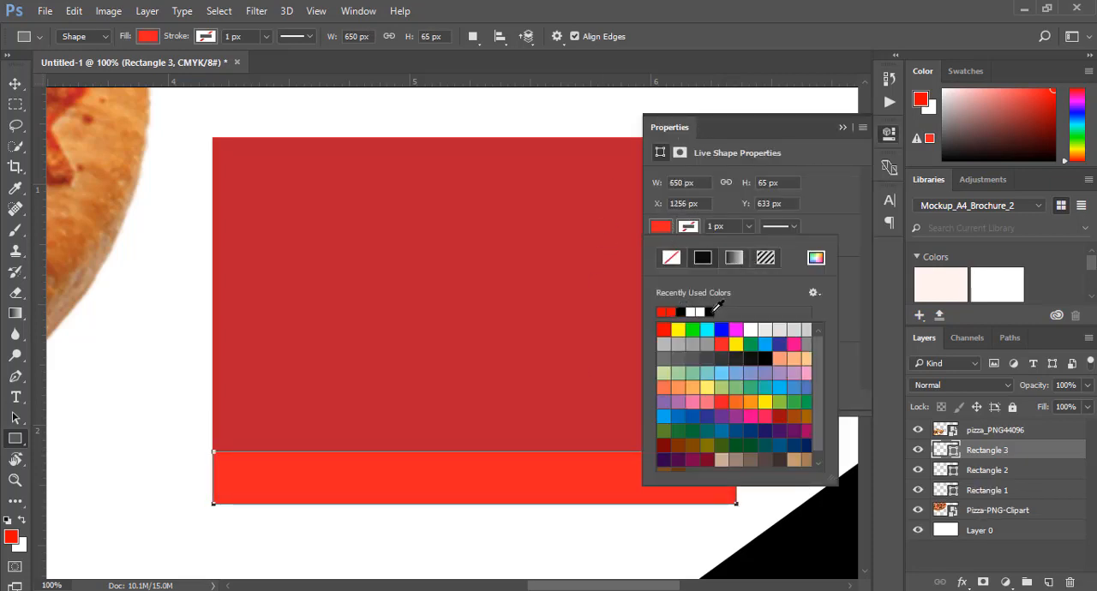
left_click(712, 312)
left_click(841, 129)
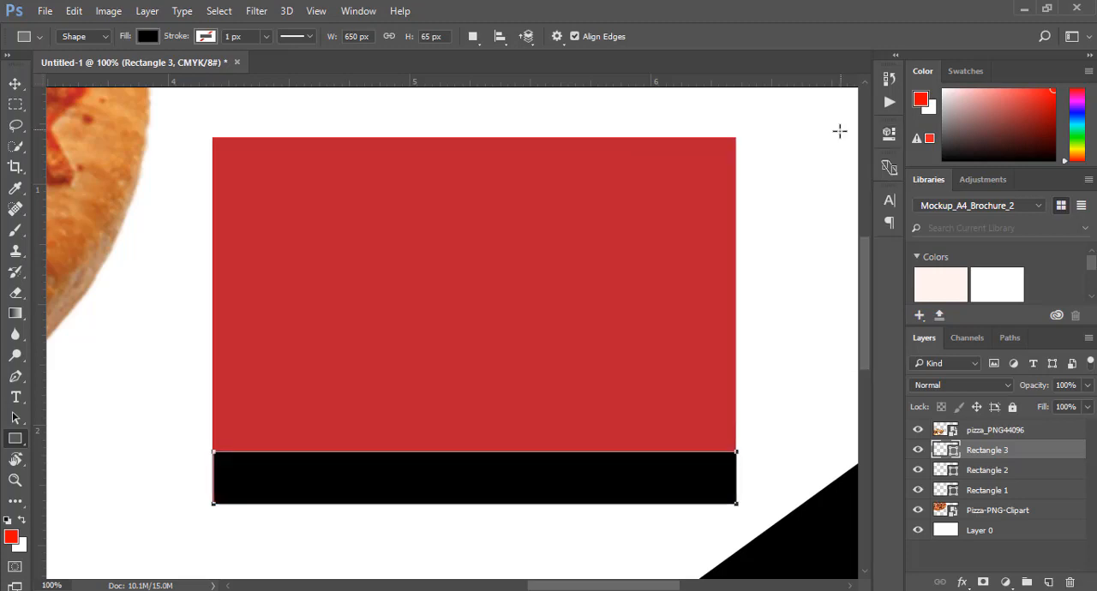
Align the black strip with the red rectangle's lower edge and stretch its top edge slightly upward
left_click(14, 84)
left_click(466, 456)
left_click(463, 461)
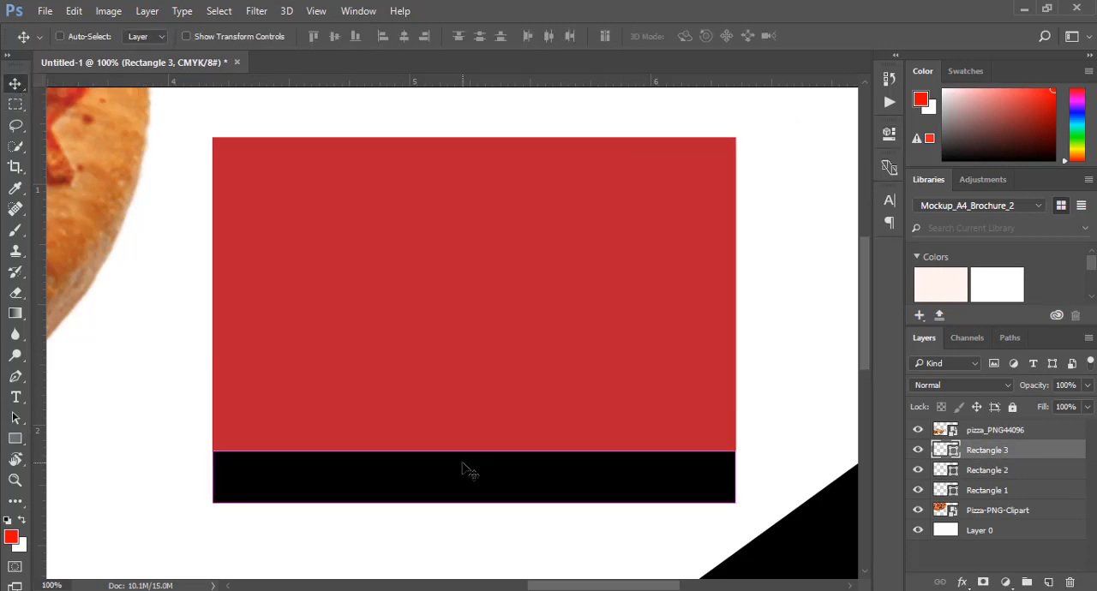
key("ctrl+t")
left_click_drag(472, 449, 472, 445)
left_click(711, 36)
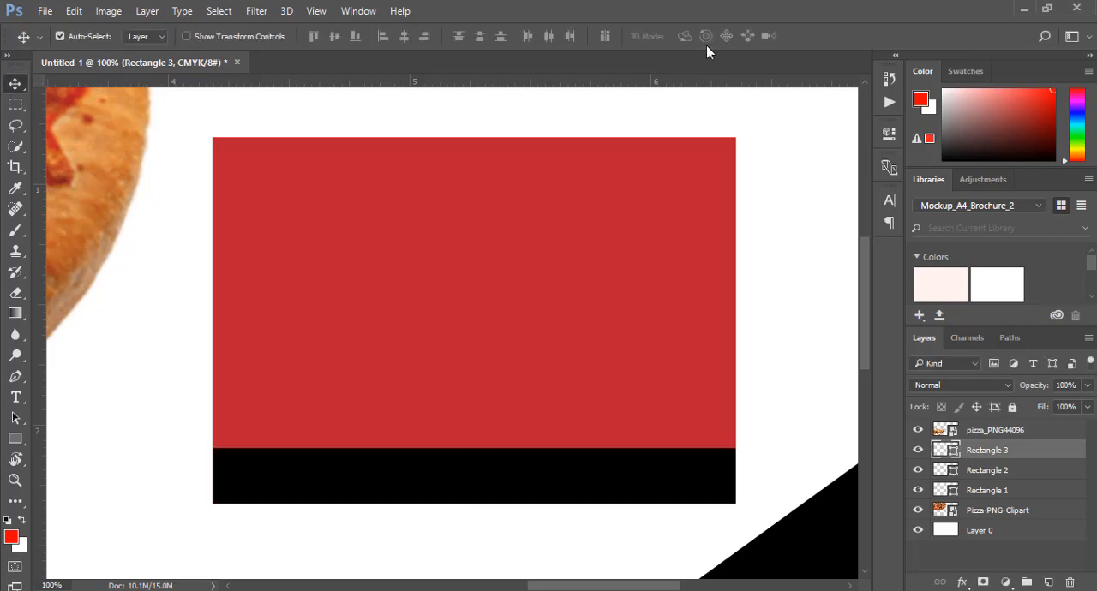
Add the text RAJJJI`S in 6 pt Univers Condensed on the red rectangle
left_click(15, 397)
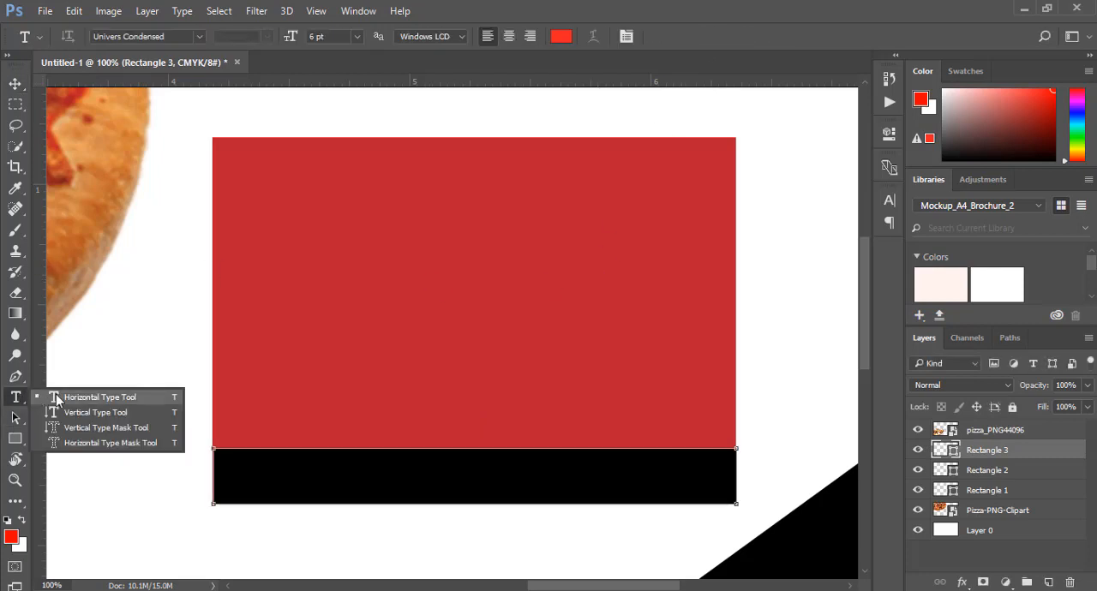
left_click(321, 252)
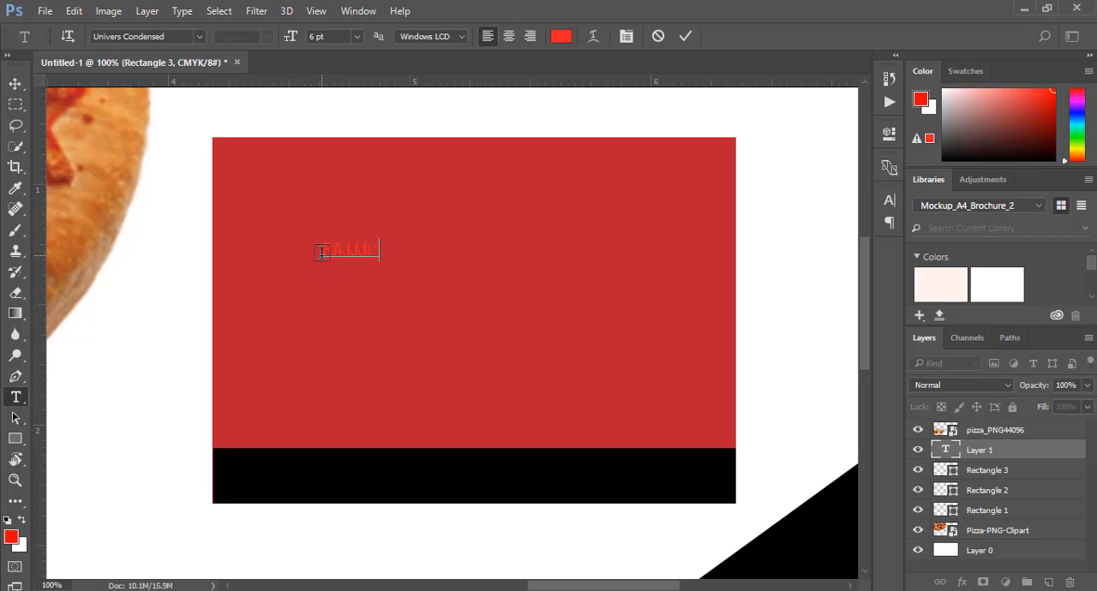
left_click(686, 36)
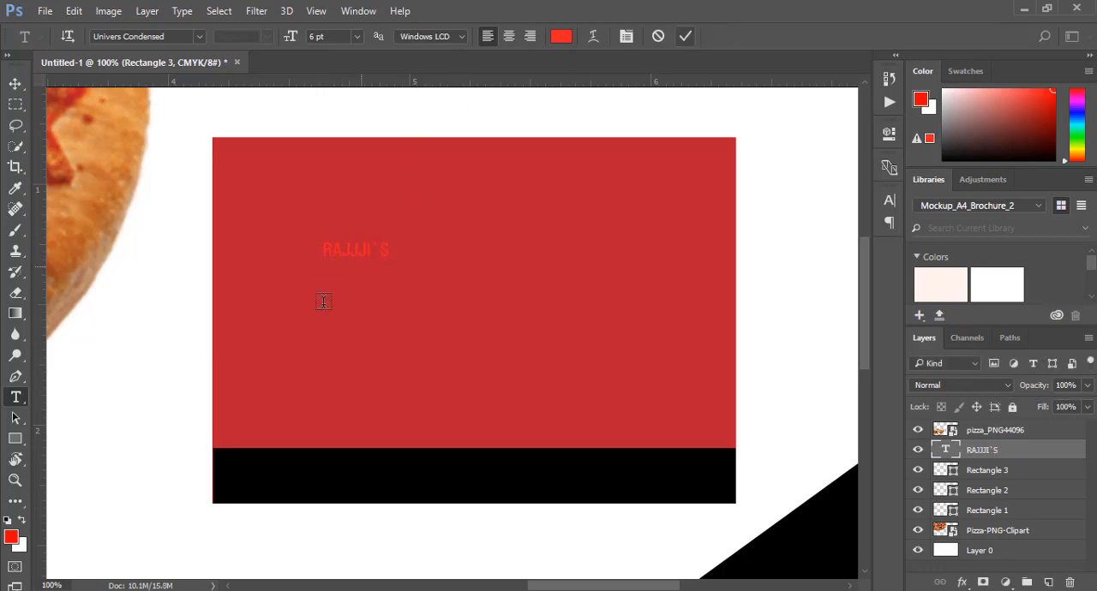
Try to recolor the RAJJJI`S text to white (ffffff)
double_click(341, 251)
left_click(560, 40)
left_click(614, 224)
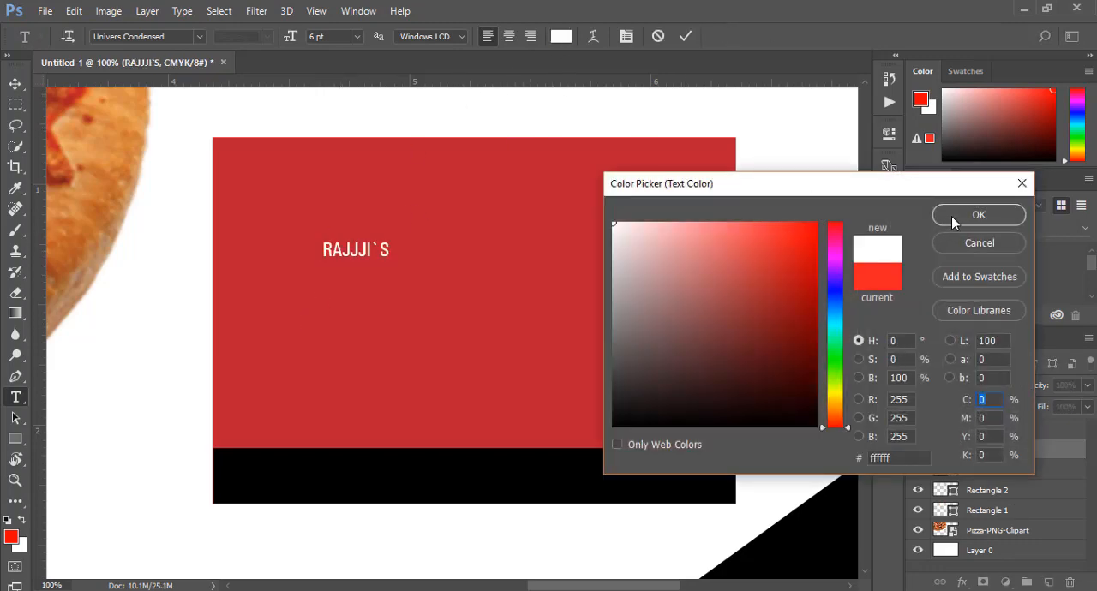
left_click(953, 219)
left_click(692, 36)
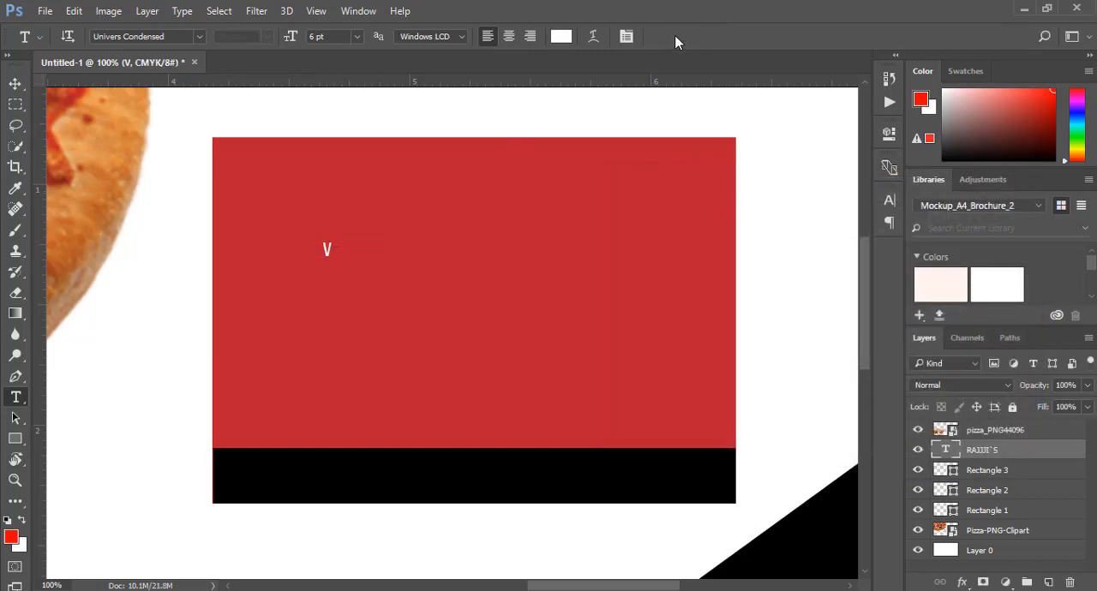
Change the color of the whole RAJJJI`S text to white
double_click(358, 256)
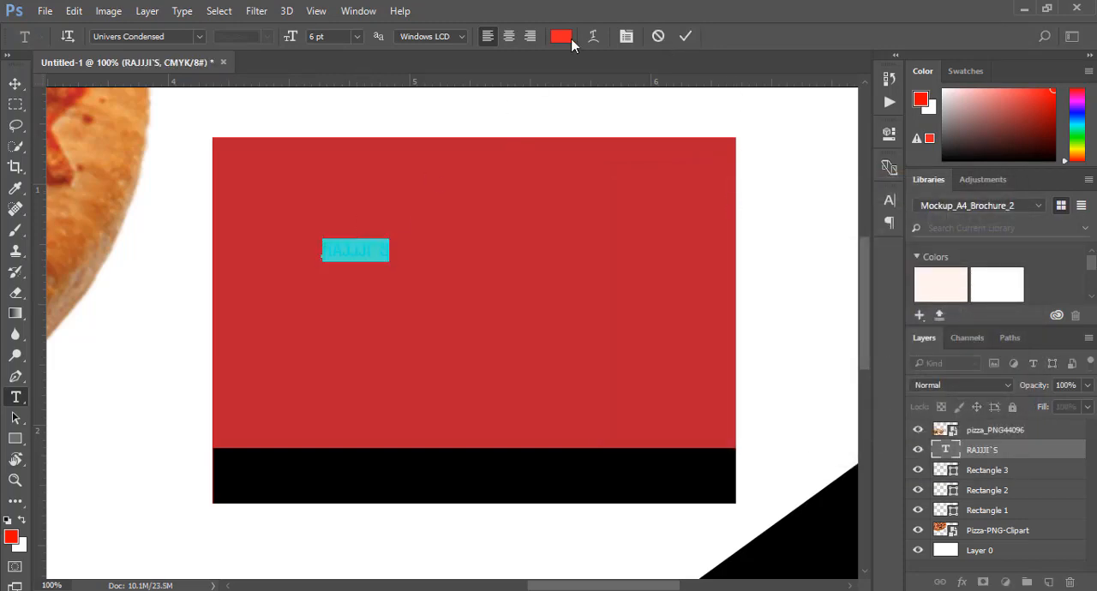
left_click(560, 36)
left_click(953, 215)
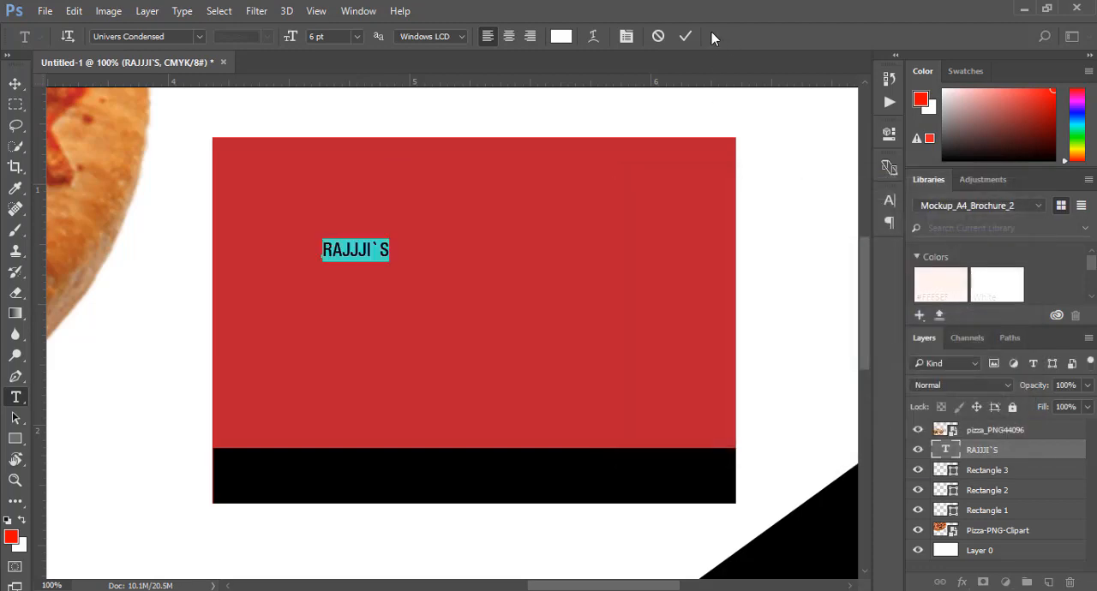
left_click(687, 36)
Scale the RAJJJI`S text to about 738% width and 824% height so it spans the upper red rectangle
key("ctrl+t")
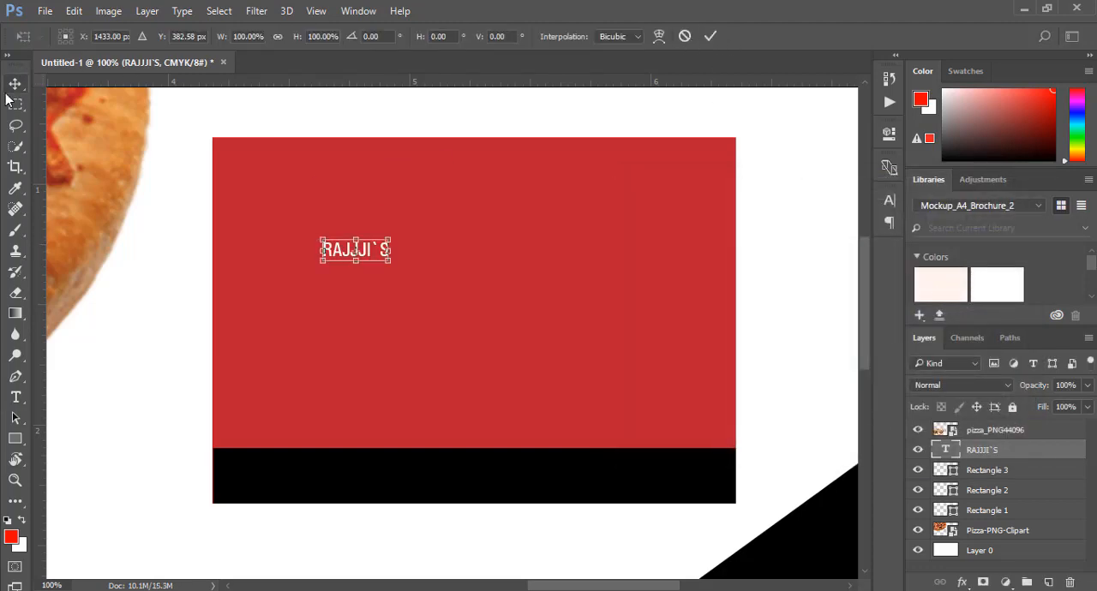
left_click_drag(364, 250, 716, 336)
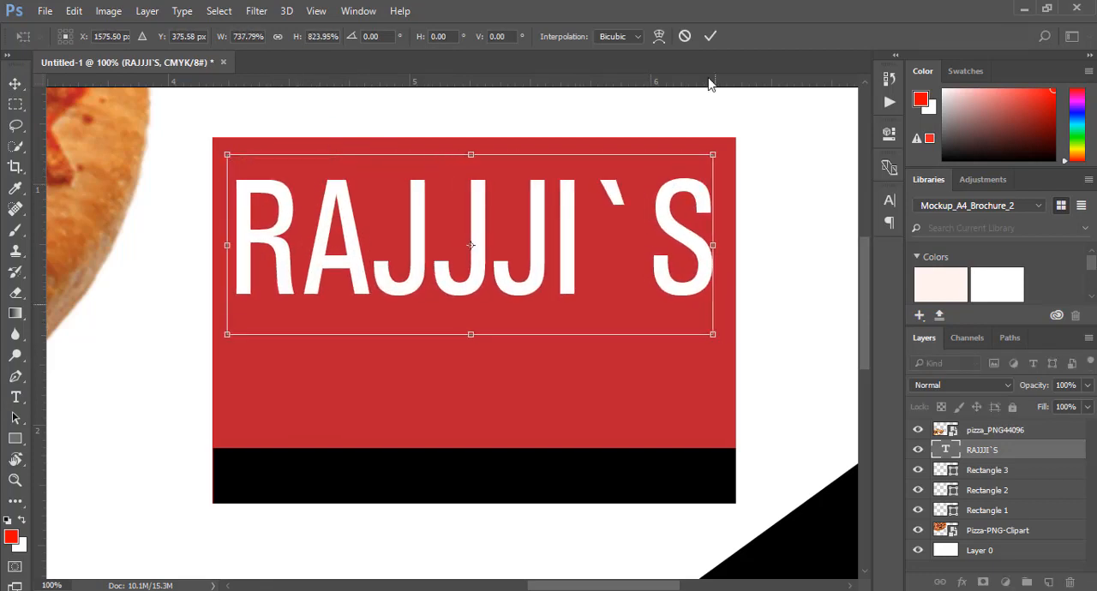
left_click(710, 36)
key("ctrl+a")
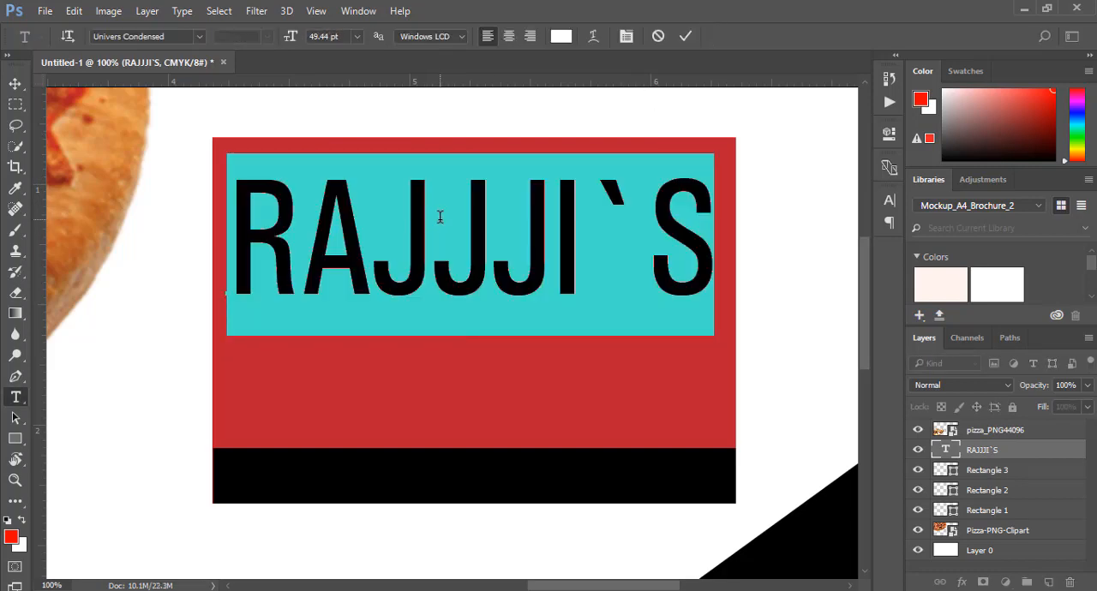
left_click(682, 36)
Duplicate the RAJJJI`S text directly below itself and change the copy's wording to PIZZA
key("v")
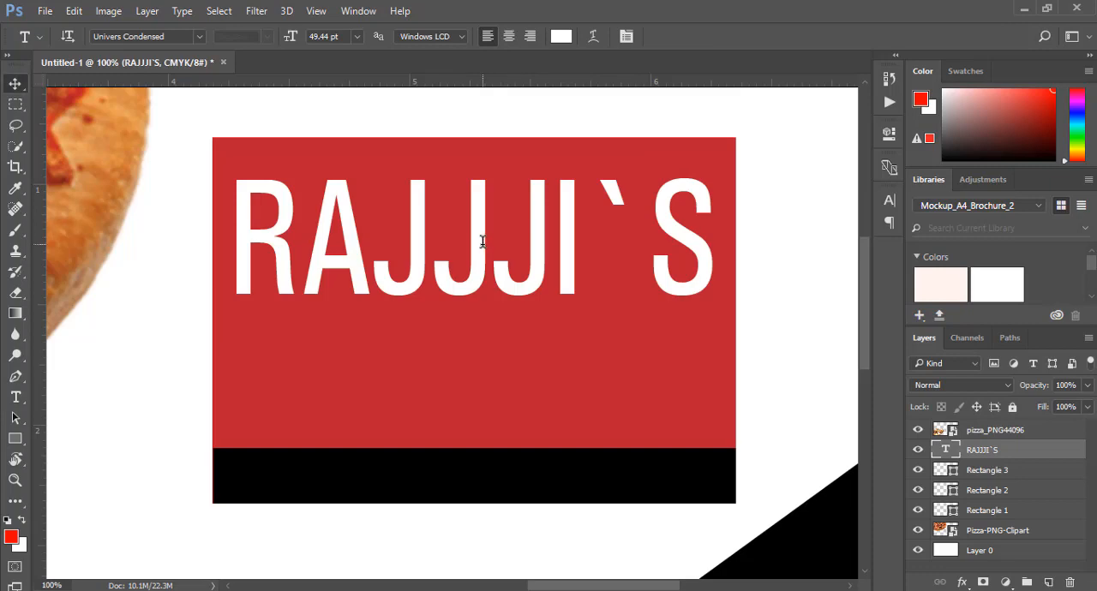
left_click_drag(482, 248, 480, 386)
left_click(15, 397)
left_click(360, 373)
key("ctrl+a")
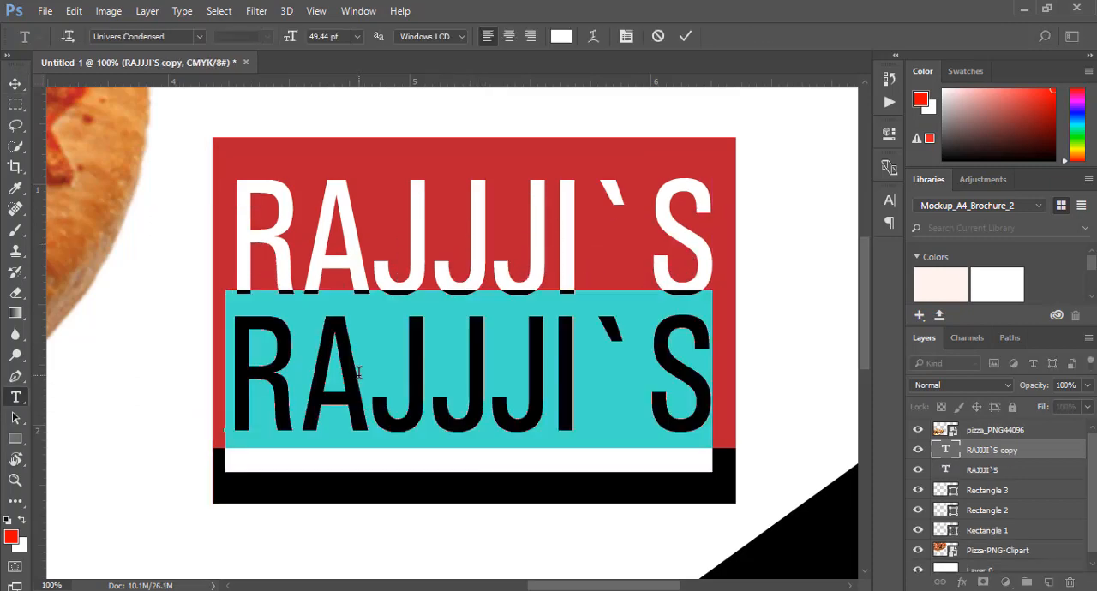
type("PIZZA")
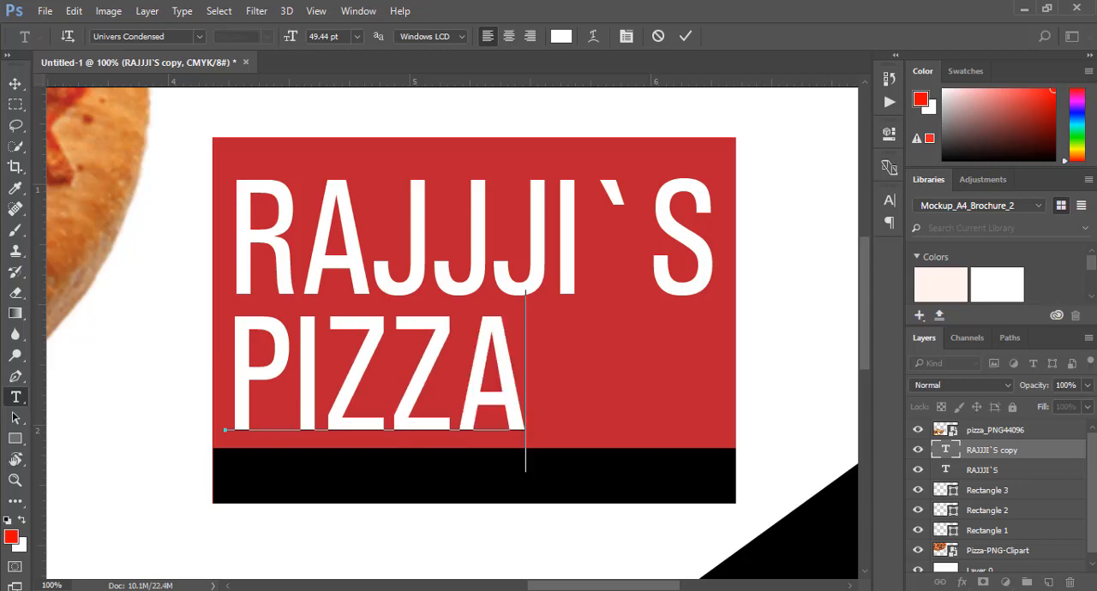
left_click(685, 36)
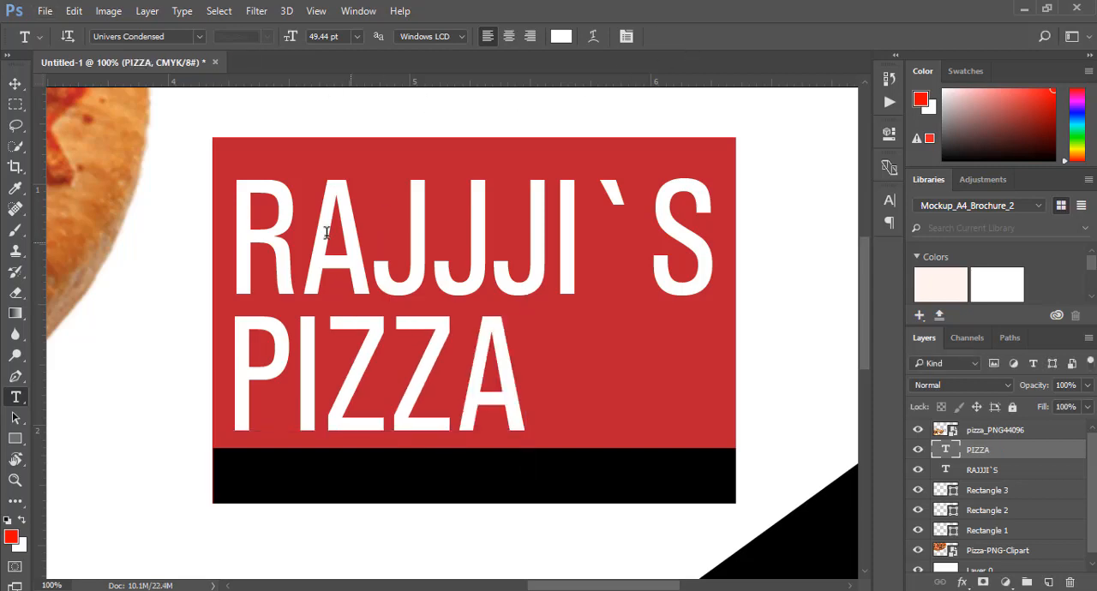
Nudge the PIZZA text slightly right and up, closer beneath RAJJJI`S
key("v")
key("Right")
key("Right")
key("Right")
key("Right")
key("Right")
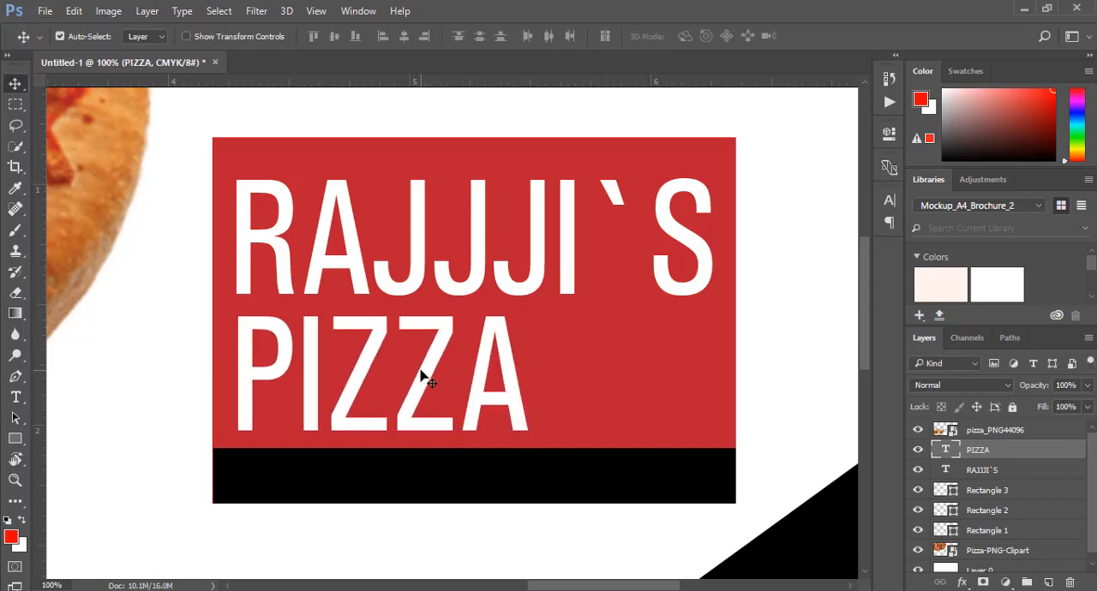
key("Up")
key("Up")
key("Up")
key("Up")
key("Up")
key("Up")
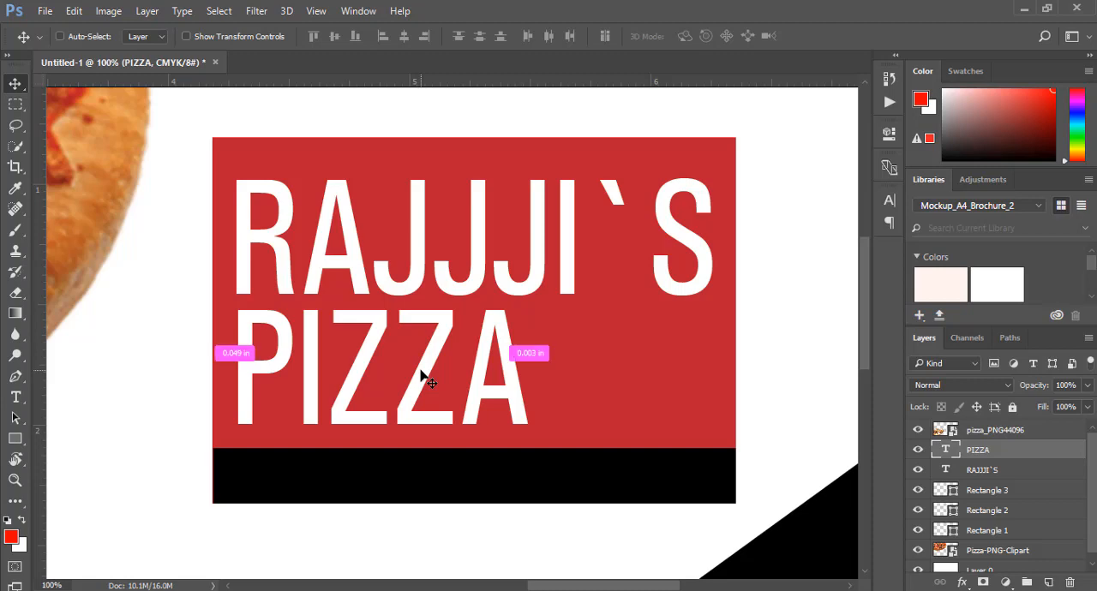
Stretch the PIZZA text wider to the right, keeping its height
key("ctrl+t")
left_click_drag(532, 375, 572, 374)
left_click(708, 36)
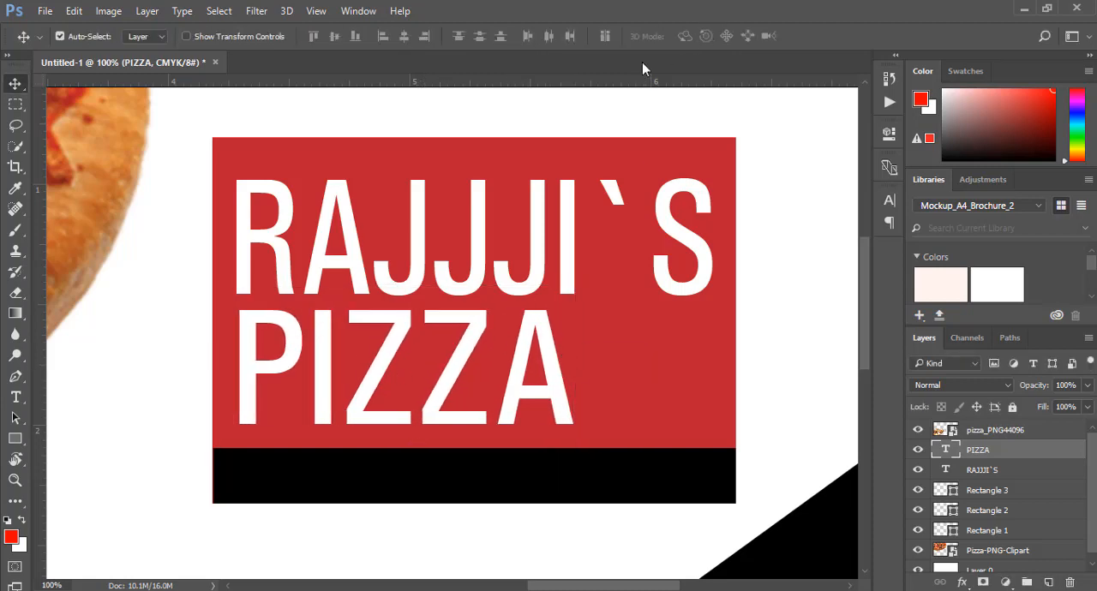
Duplicate the PIZZA text down onto the black strip and set the copy's font size to 10 pt
left_click(489, 288)
left_click(480, 349)
left_click_drag(480, 349, 467, 416)
left_click(14, 398)
left_click(368, 447)
double_click(368, 448)
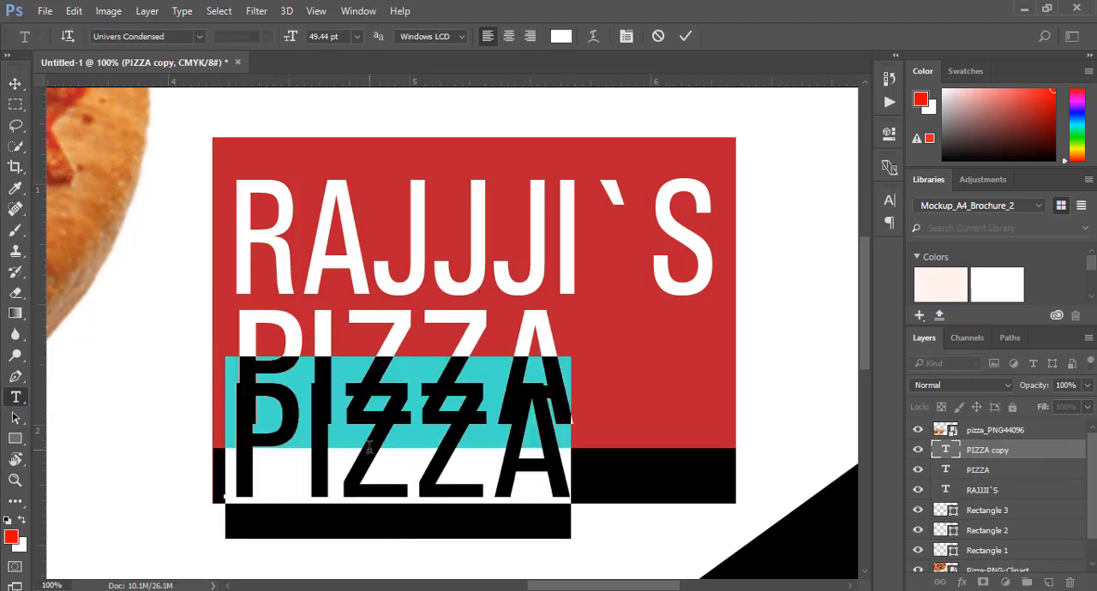
left_click(356, 36)
left_click(349, 134)
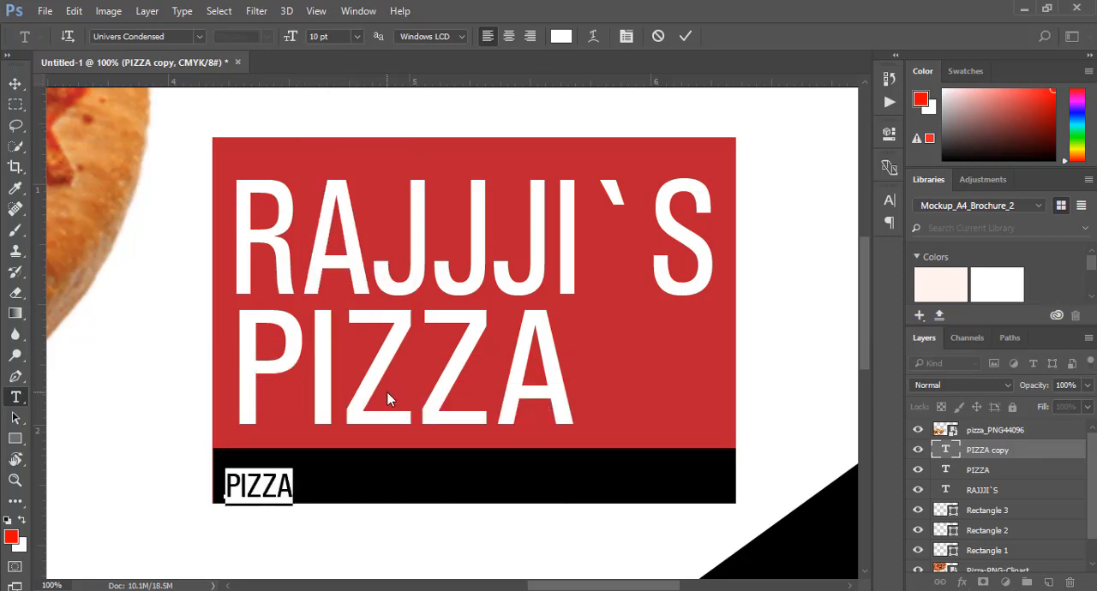
Replace the small copy's wording on the black strip with HOME MENU MADE SINCE 2001
type("HOME MENY")
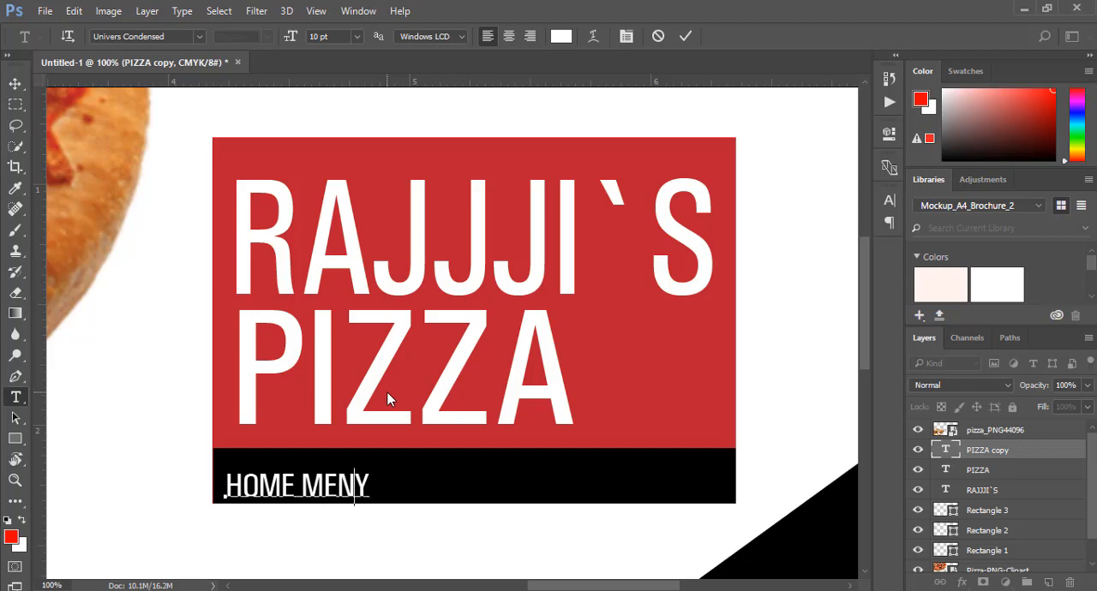
key("BackSpace")
type("U MADE SON")
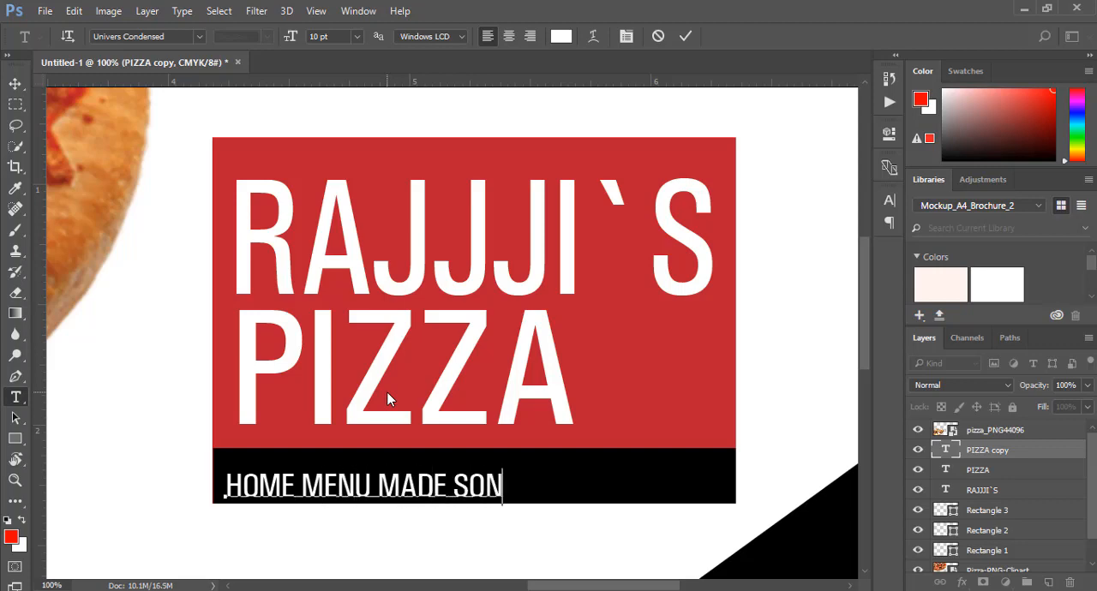
key("BackSpace")
key("BackSpace")
type("INCE 2001")
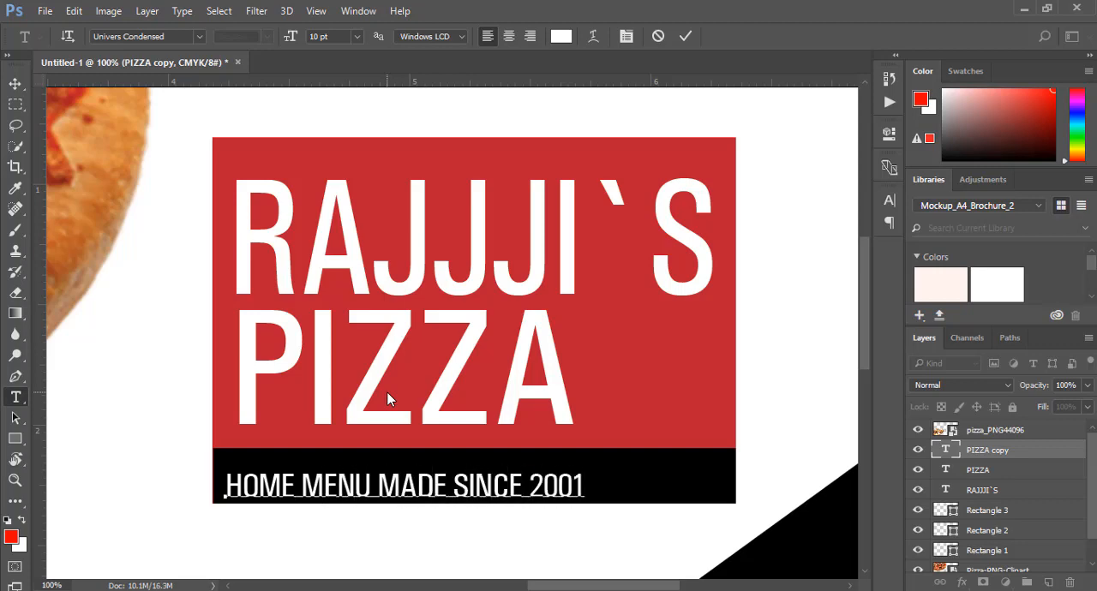
left_click(685, 36)
Place a vertical guide at the left edge of RAJJJI`S and nudge PIZZA left to align with it
key("v")
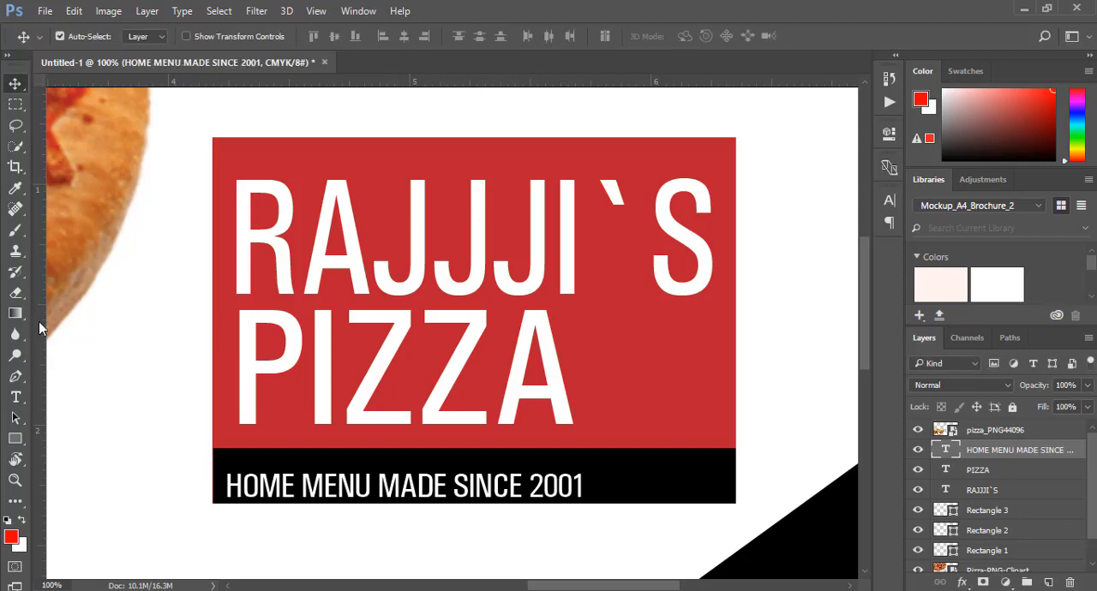
left_click_drag(39, 321, 235, 310)
left_click(249, 329)
key("Left")
key("Left")
key("Left")
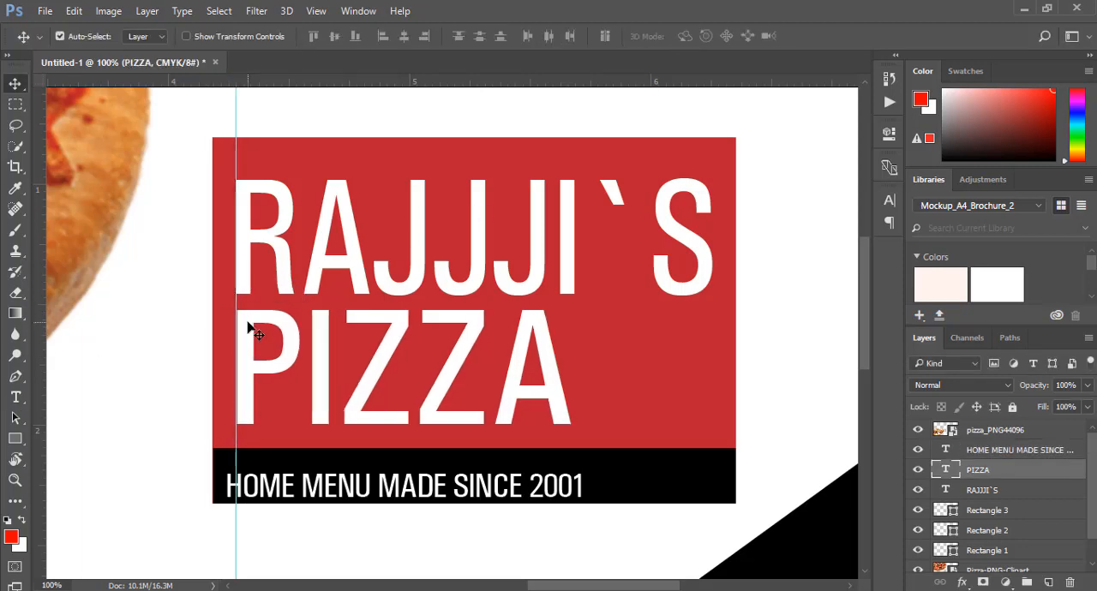
Add a vertical guide at the right edge of RAJJJI`S and move the tagline up and right to start at the left guide
left_click_drag(41, 334, 713, 300)
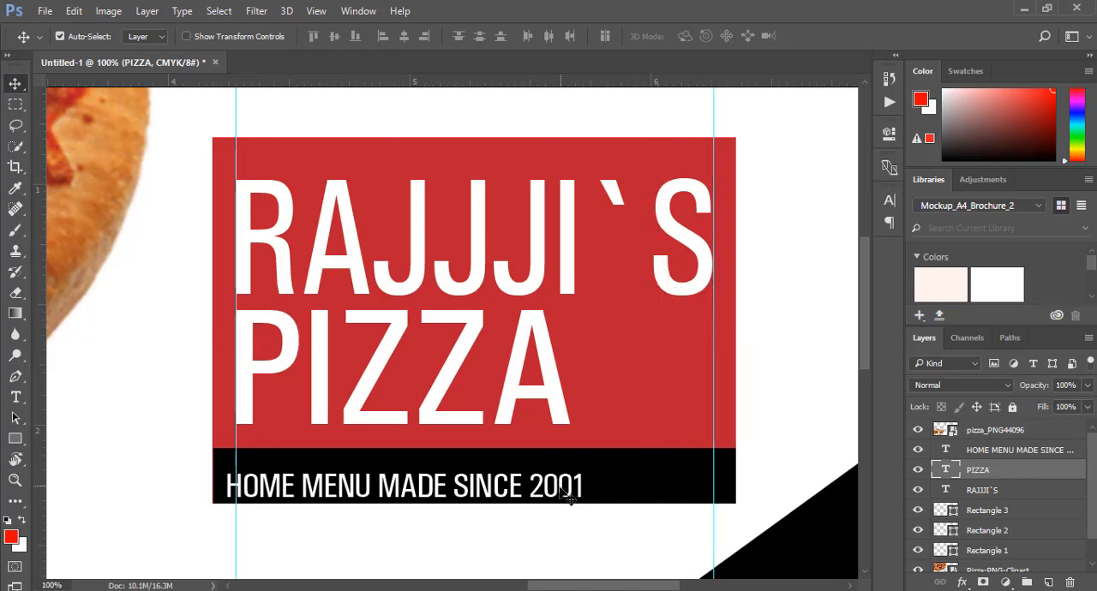
left_click_drag(561, 489, 567, 480)
key("Left")
key("Left")
key("Left")
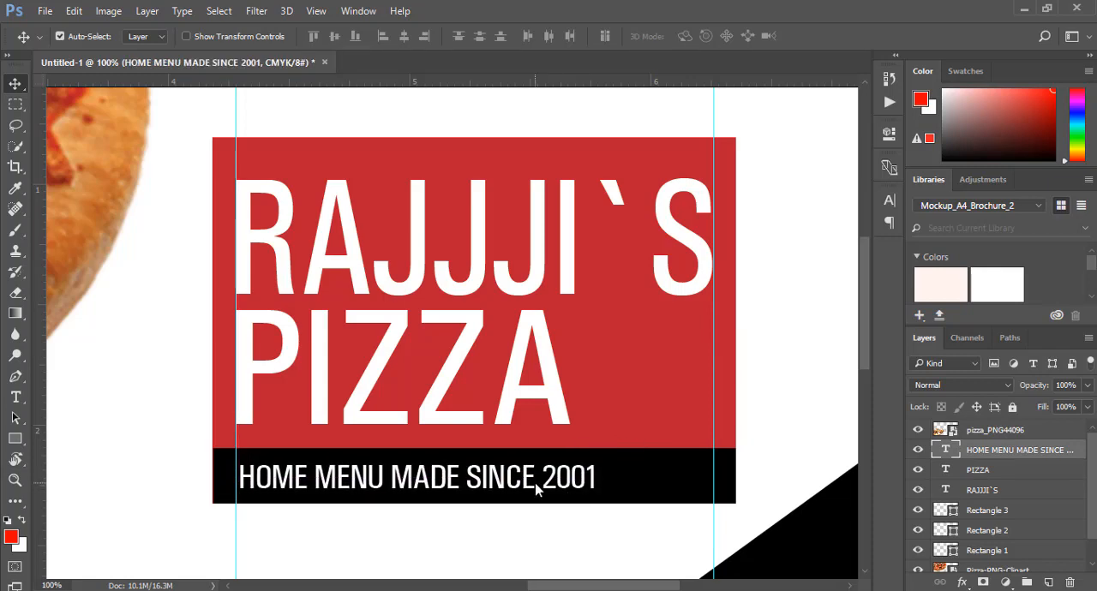
key("Left")
key("Left")
key("Left")
Stretch the tagline to about 133.59% width to reach the right guide and make it slightly taller
key("ctrl+t")
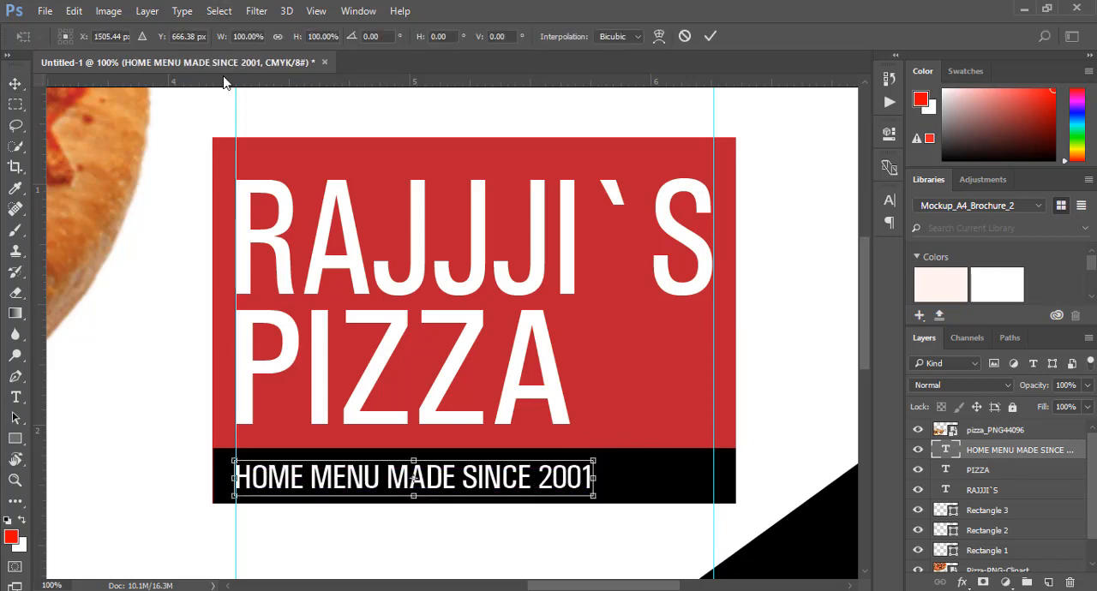
left_click_drag(597, 480, 718, 481)
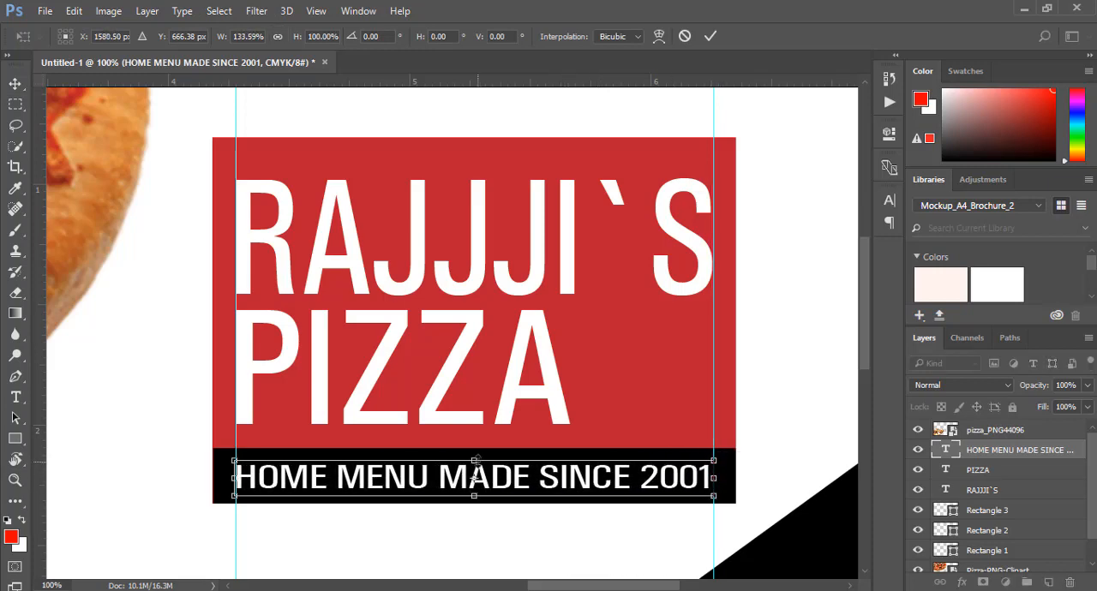
left_click_drag(473, 462, 479, 451)
left_click(711, 36)
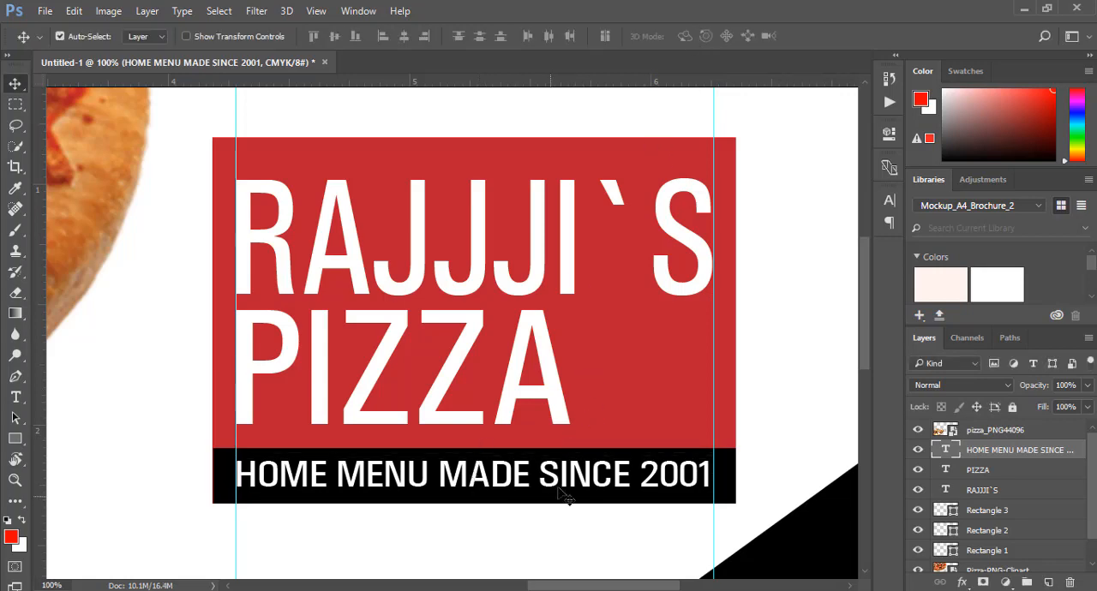
Nudge the HOME MENU MADE SINCE 2001 tagline slightly down to centre it vertically on the black strip
key("Down")
key("Down")
key("Down")
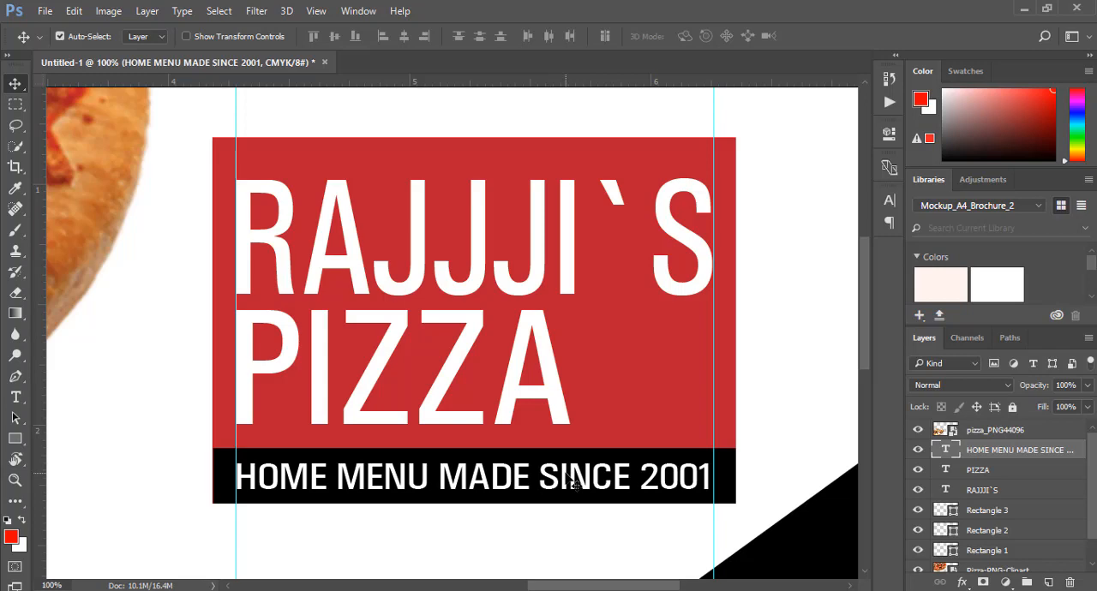
Select the tagline, PIZZA, RAJJJI`S and both logo rectangles, and group them into one layer group
left_click(225, 474, "shift")
left_click(386, 427, "shift")
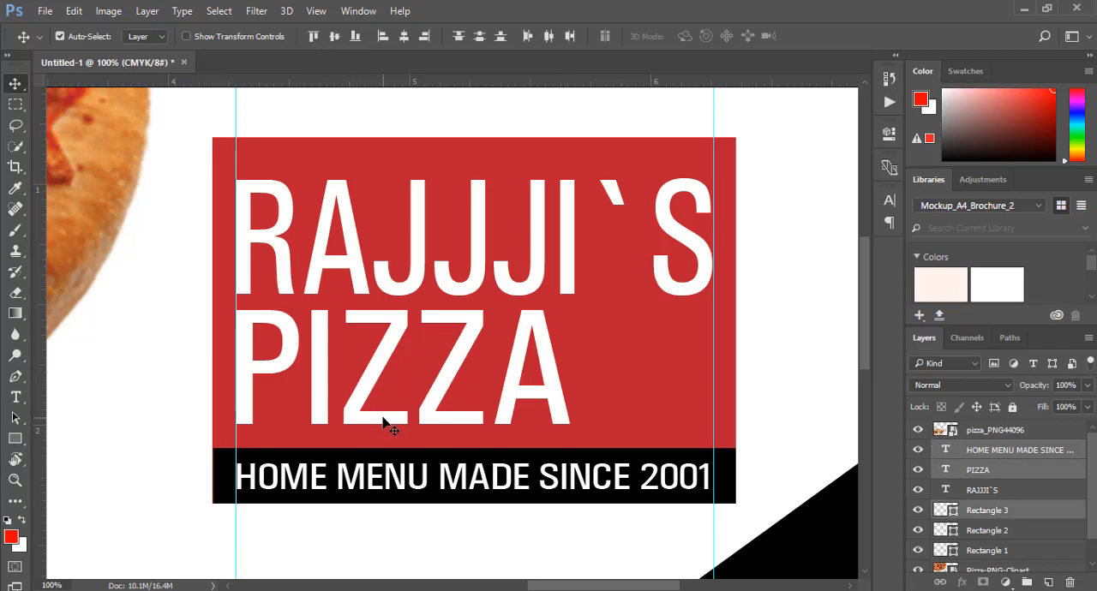
left_click(420, 289, "shift")
left_click(634, 344, "shift")
key("ctrl+g")
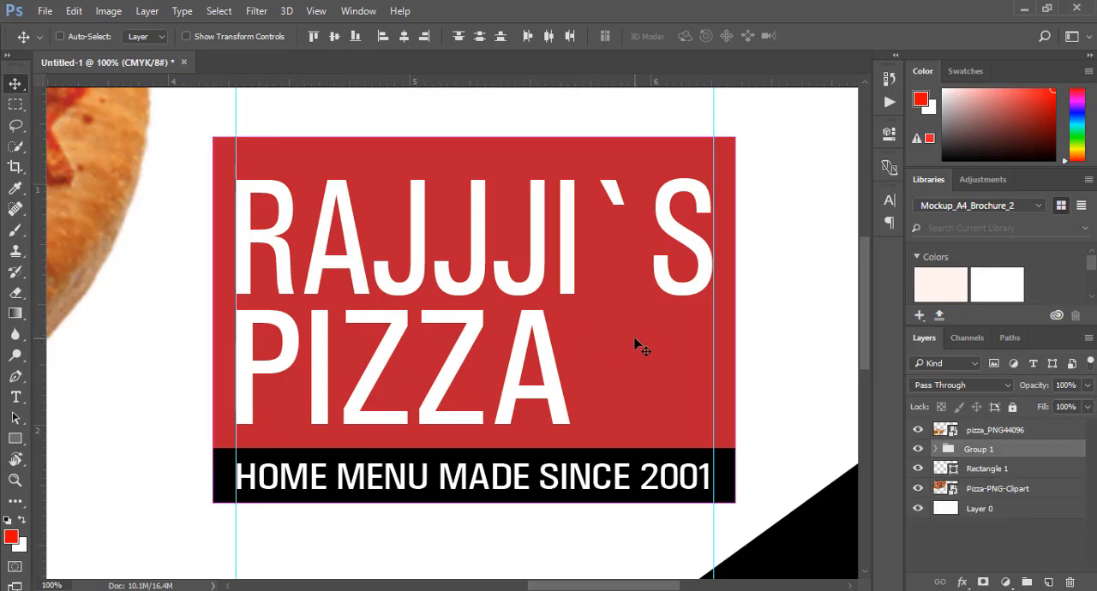
Rotate the logo group counterclockwise until its tagline strip runs parallel to the large black shape's slanted edge
key("ctrl+t")
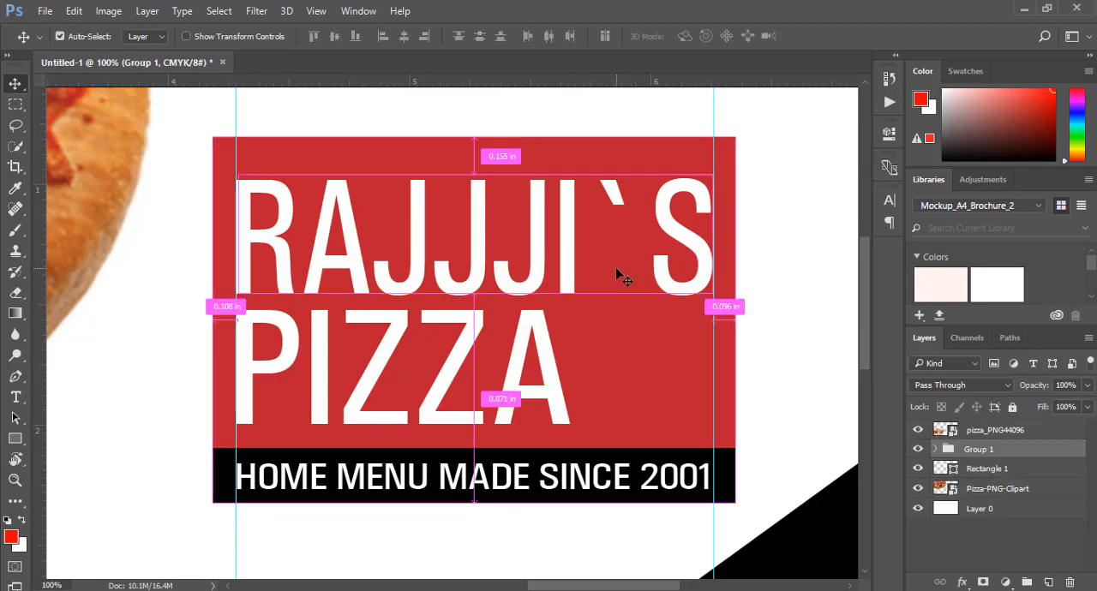
left_click_drag(752, 134, 546, 105)
left_click(709, 36)
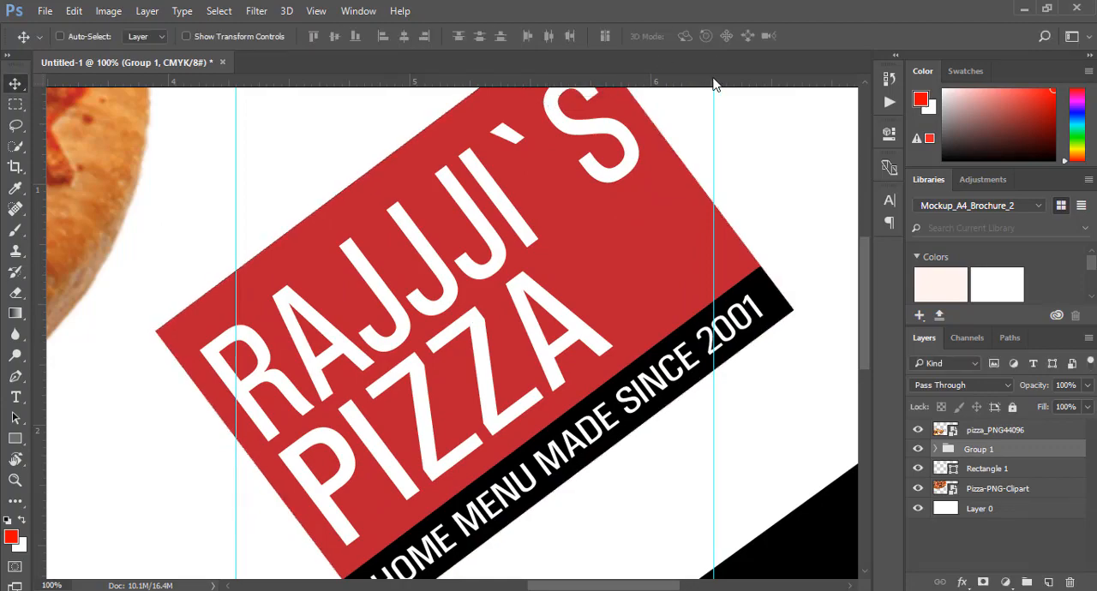
Reposition the rotated logo group above the large black shape, leaving a white gap between its strip and the shape
left_click_drag(655, 270, 731, 335)
key("ctrl+0")
key("Up")
key("Up")
key("Up")
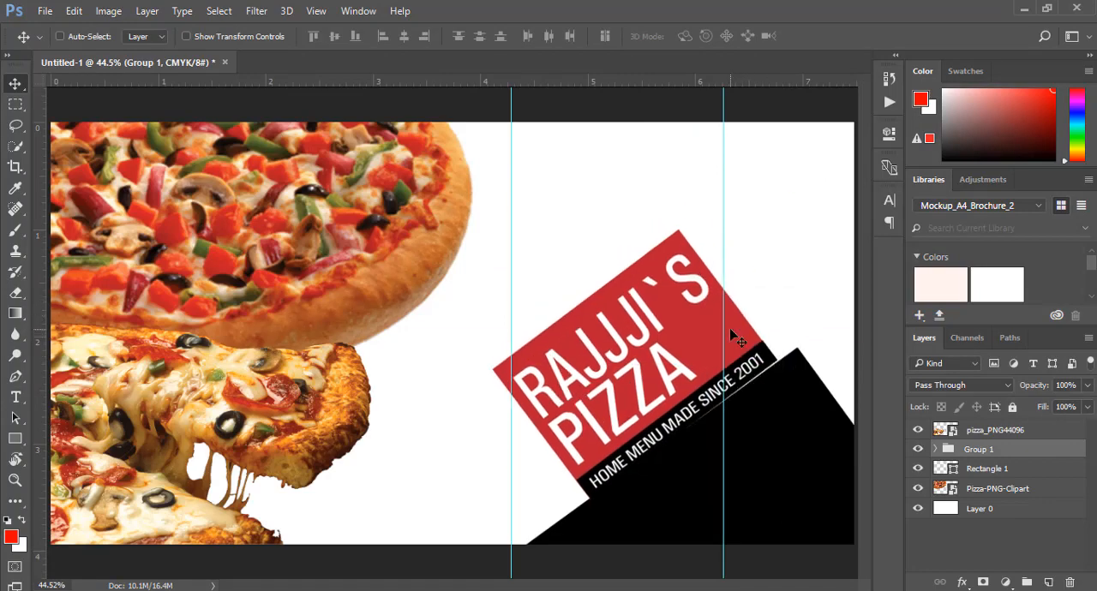
key("Left")
key("Left")
key("Left")
key("shift+Left")
key("shift+Left")
key("shift+Left")
key("shift+Left")
key("shift+Left")
key("shift+Up")
key("shift+Up")
key("shift+Up")
key("shift+Up")
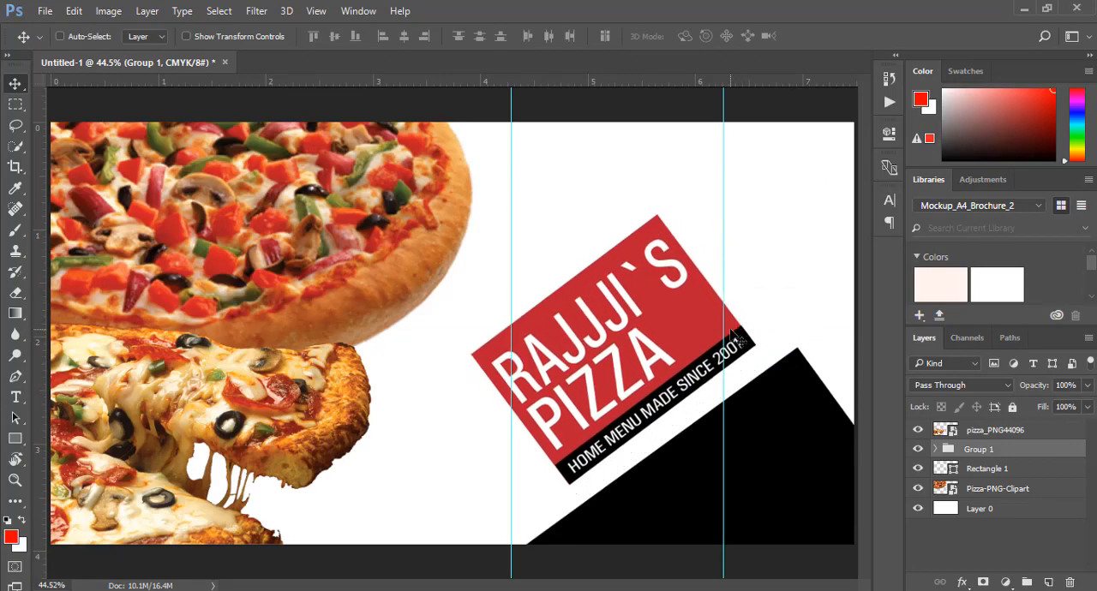
Rotate the logo group slightly clockwise, then shift both it and the large black rectangle a little left
key("ctrl+t")
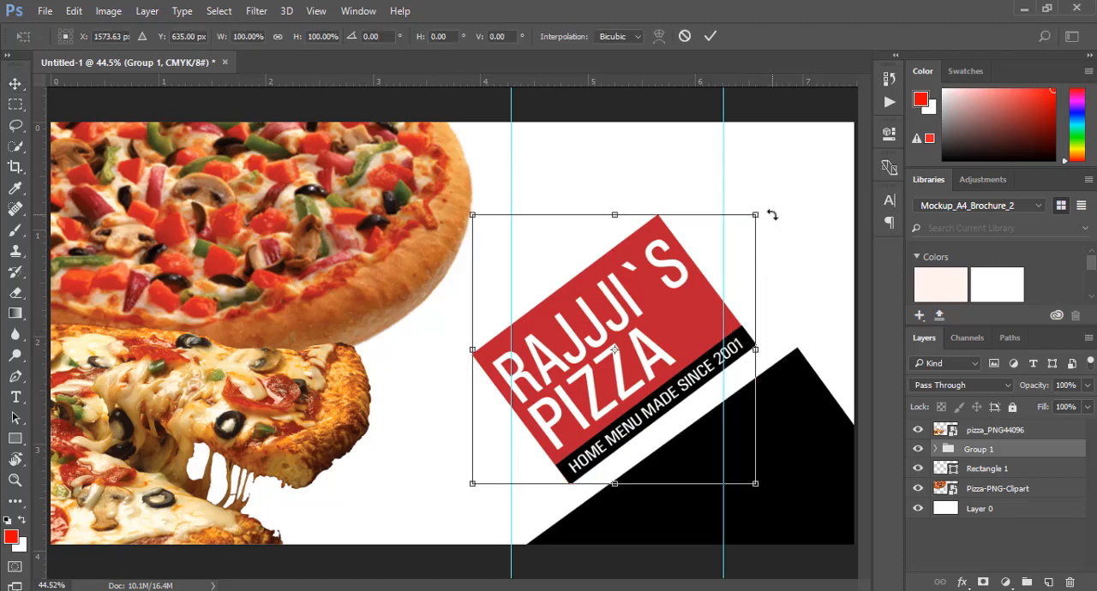
left_click_drag(772, 214, 774, 216)
left_click(710, 37)
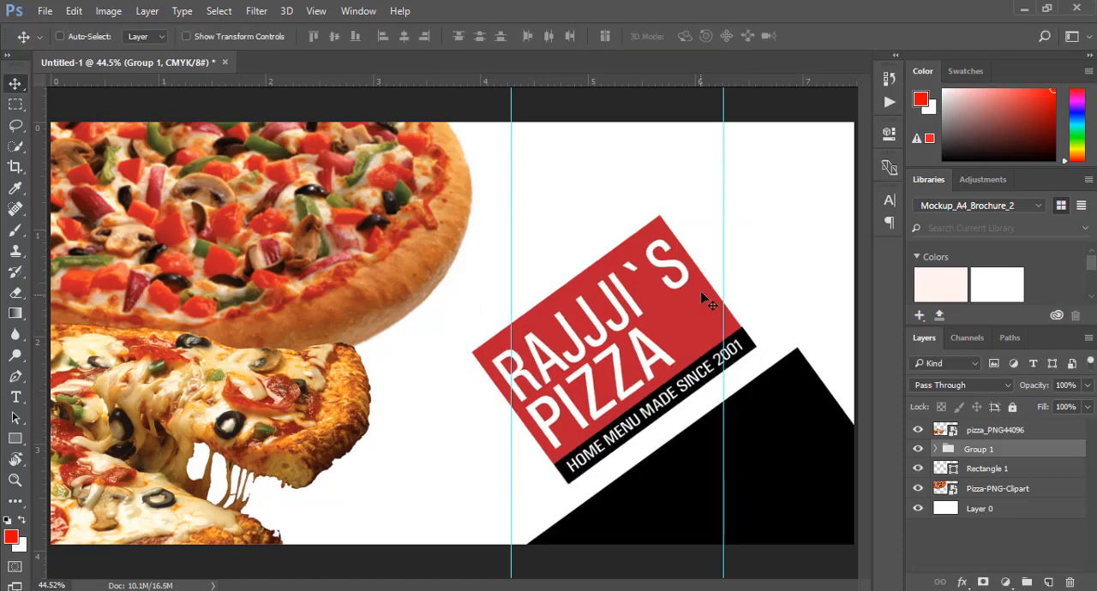
left_click_drag(698, 305, 677, 313)
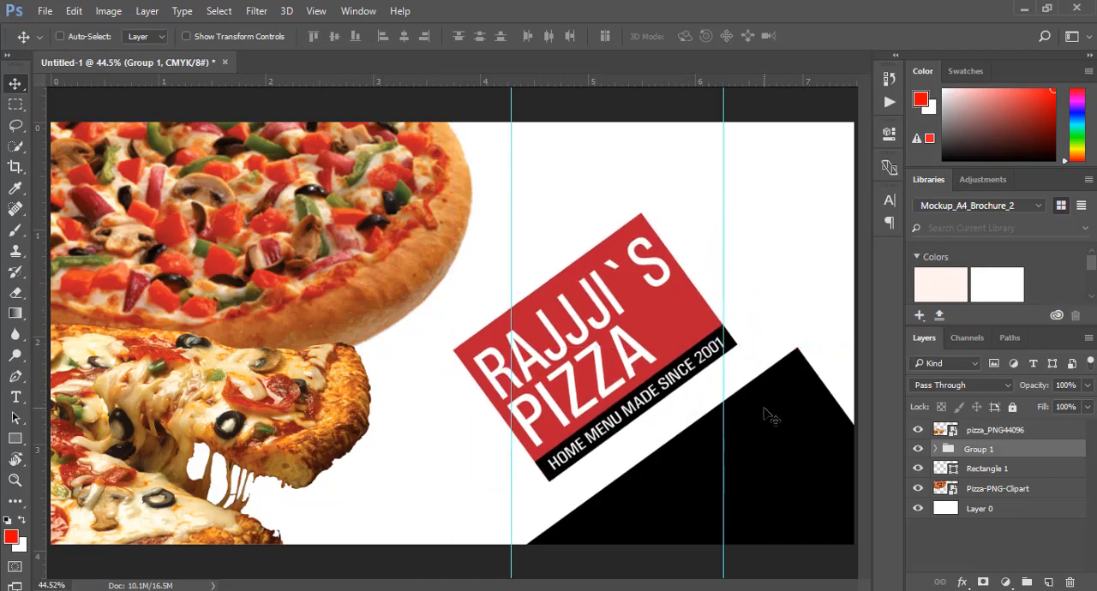
left_click_drag(822, 425, 813, 426)
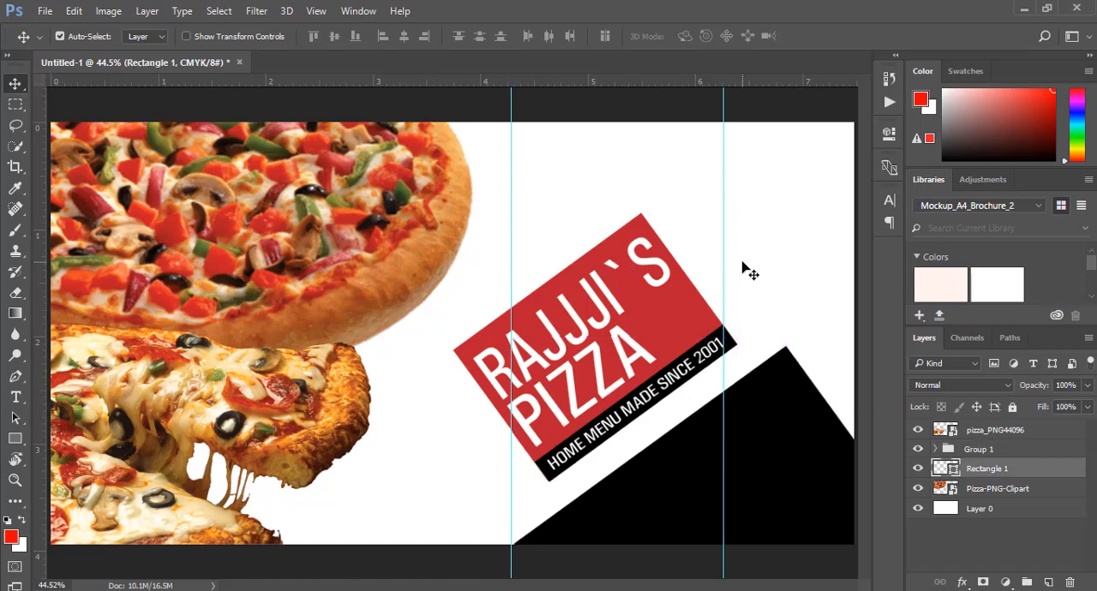
Duplicate the tagline up and right of the original and recolour the copy's text to the logo red, #bc2032
left_click(603, 388)
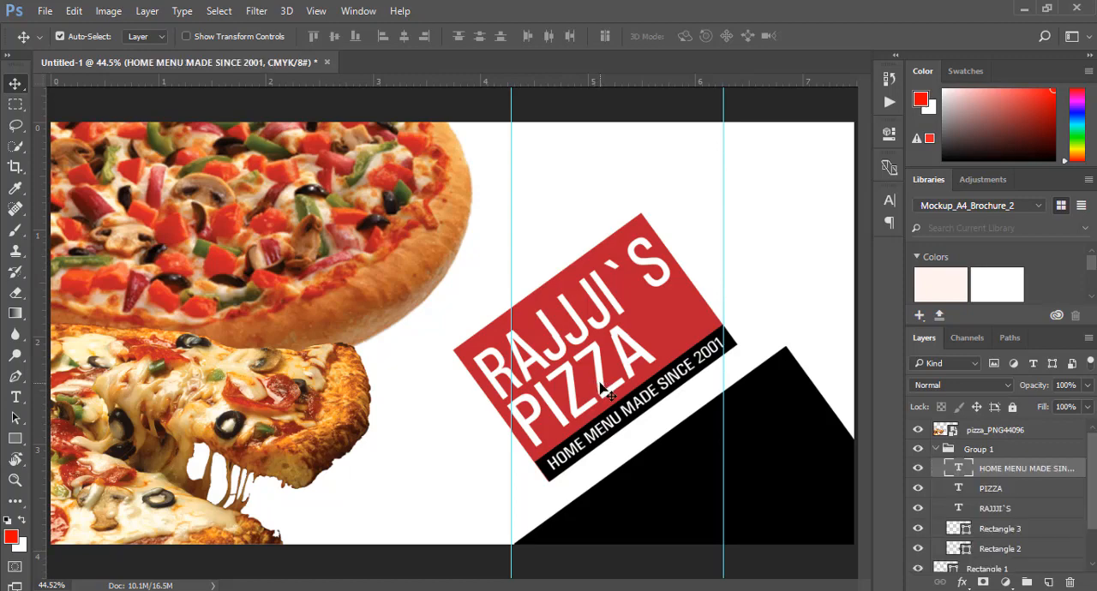
left_click_drag(601, 386, 705, 274)
left_click(15, 397)
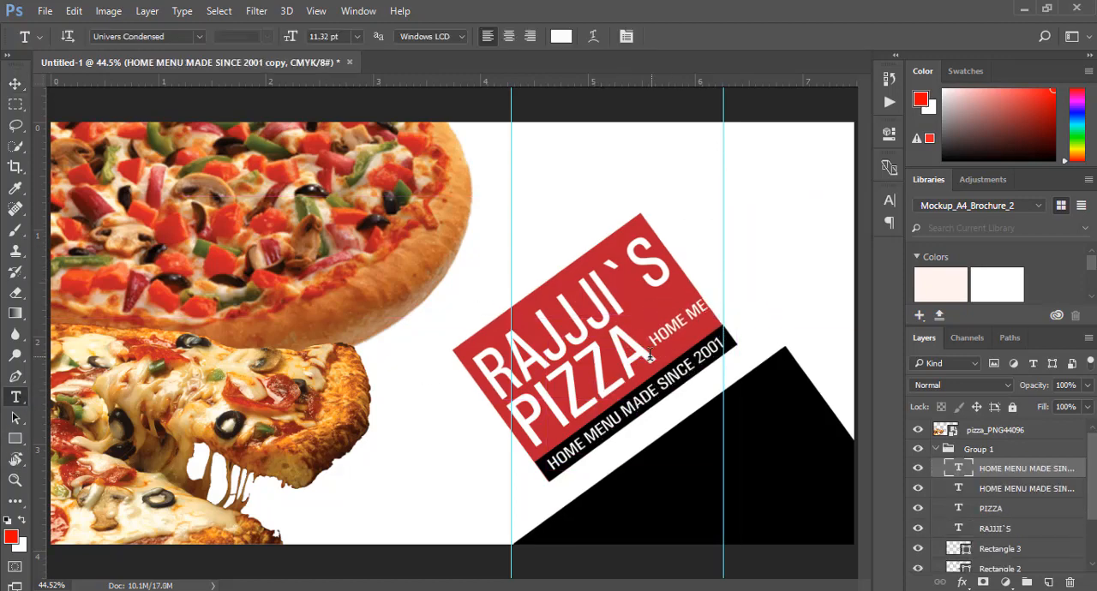
left_click(679, 320)
key("ctrl+a")
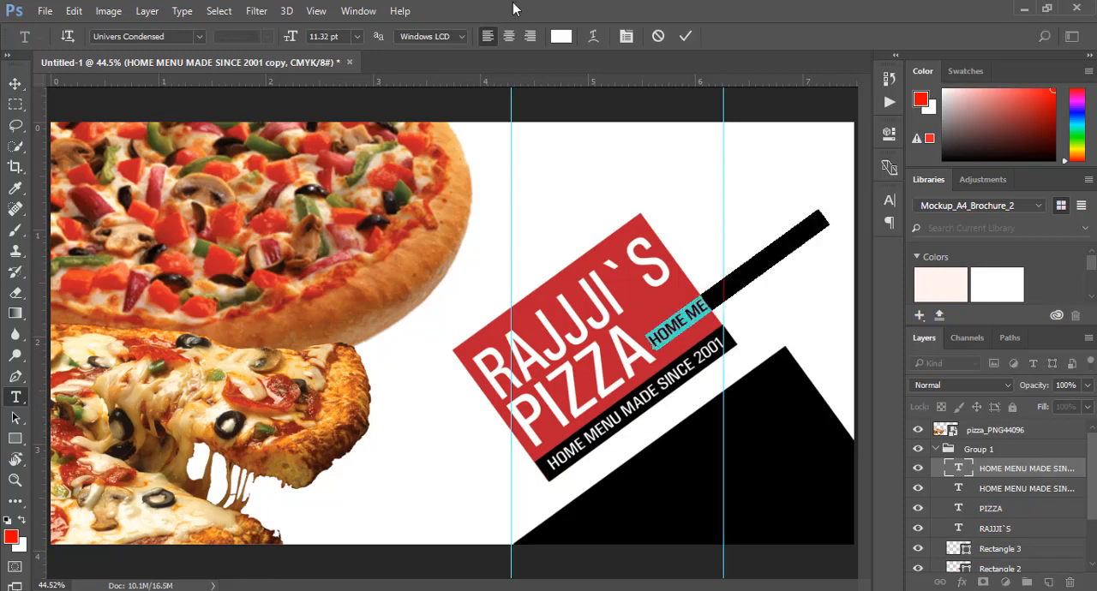
left_click(561, 36)
left_click(570, 282)
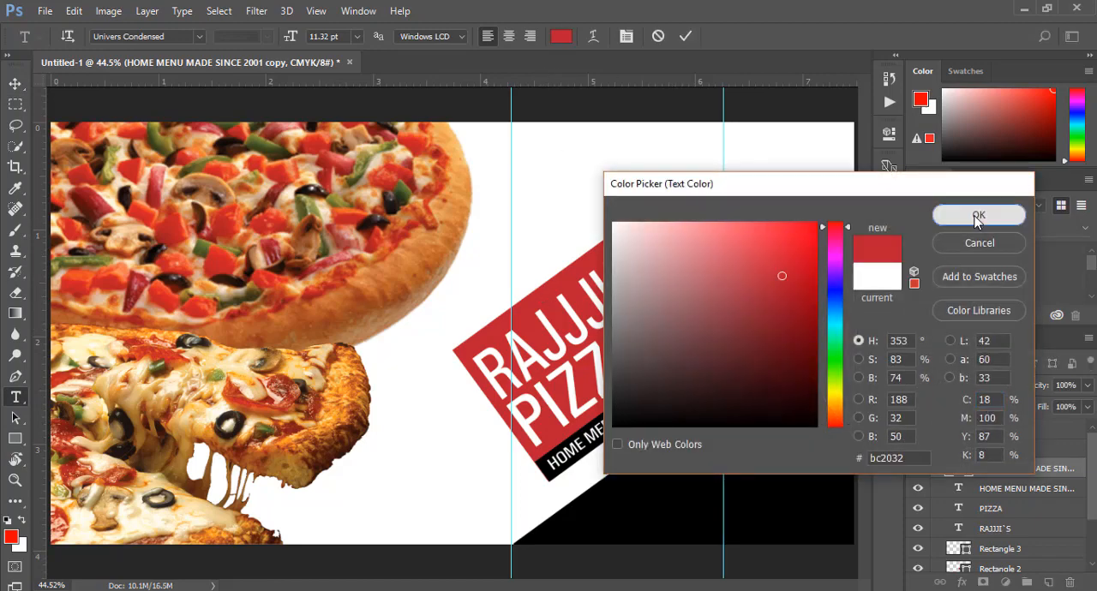
left_click(979, 215)
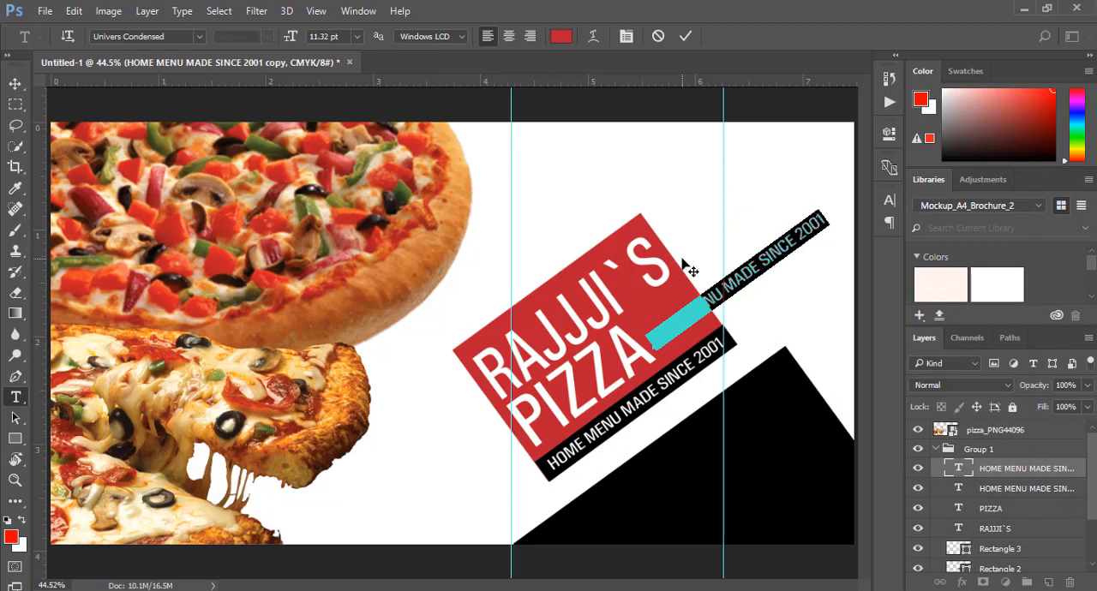
Replace the red copy's wording with AFGHANI TIKKA and move it onto the white area above and right of the logo
key("BackSpace")
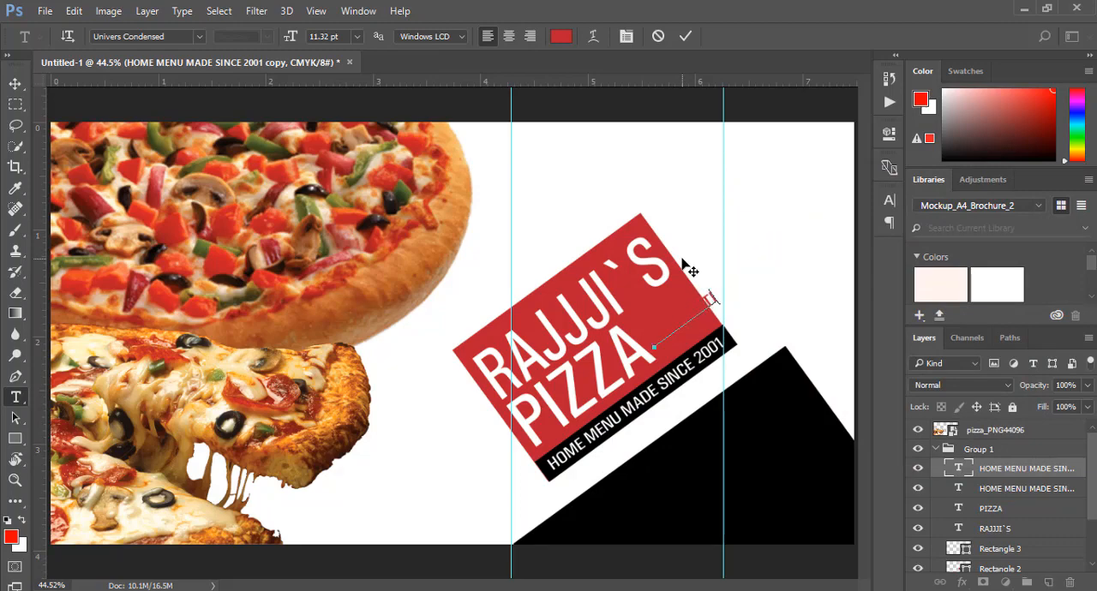
left_click(690, 36)
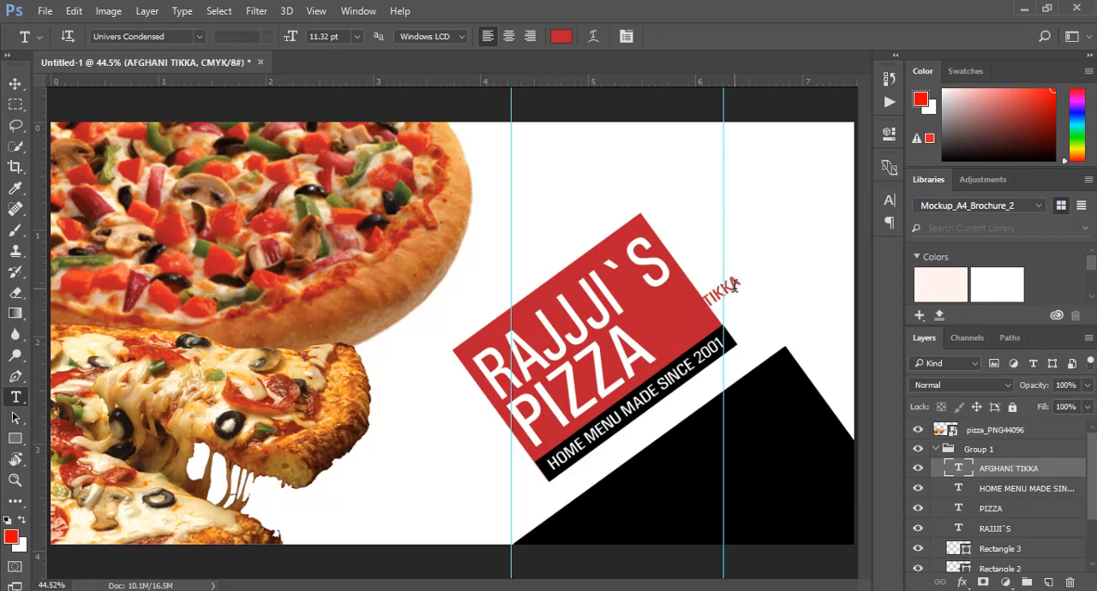
key("v")
left_click_drag(734, 289, 768, 180)
Flip the AFGHANI TIKKA text horizontally and then vertically
left_click(47, 11)
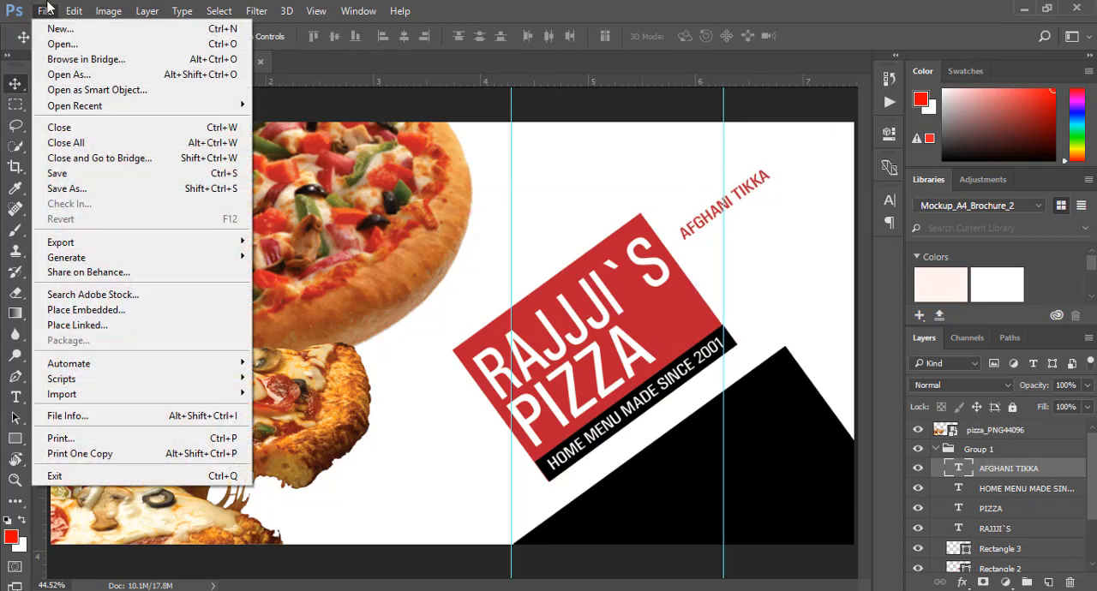
mouse_move(73, 10)
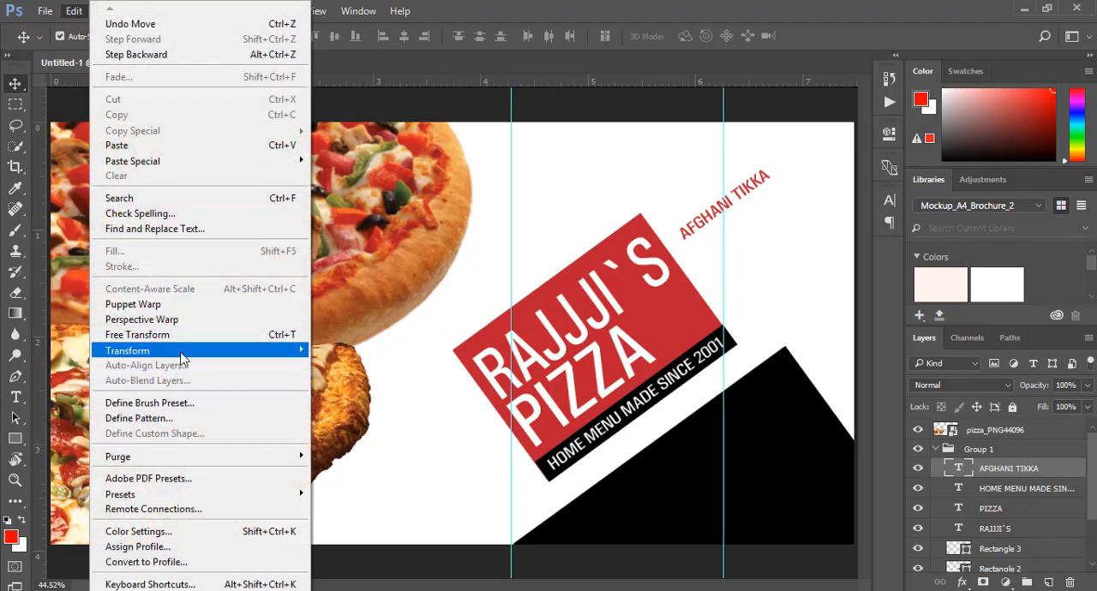
mouse_move(184, 351)
left_click(364, 520)
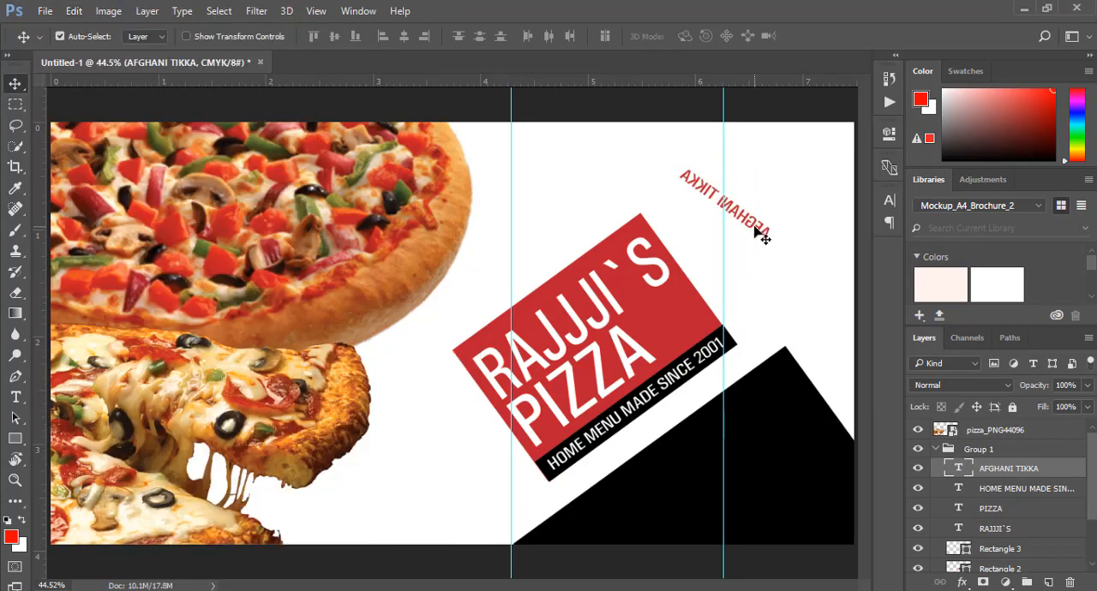
left_click(74, 11)
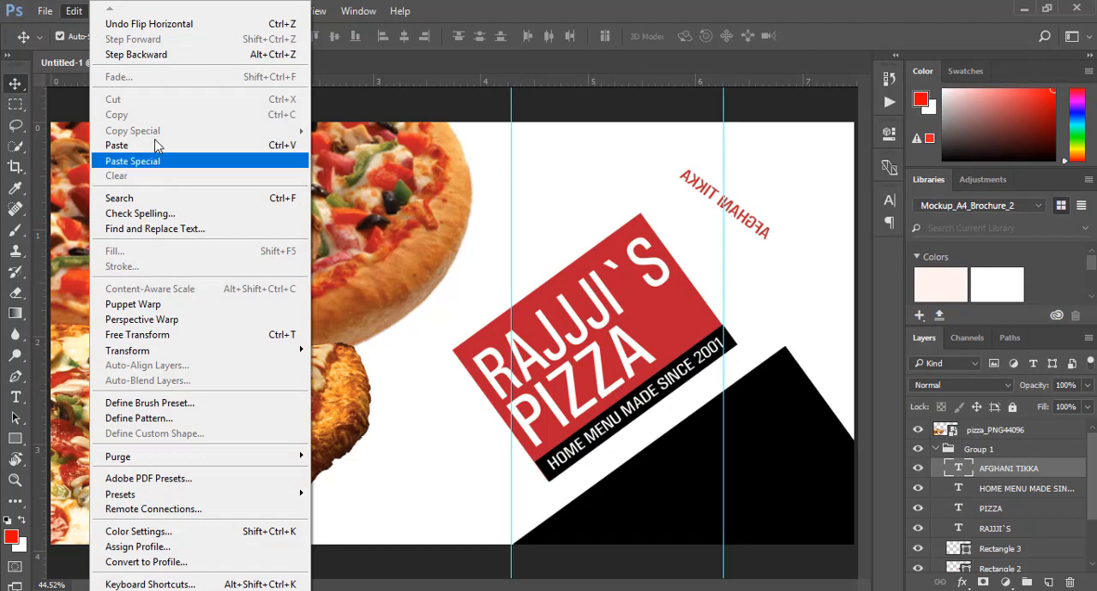
mouse_move(214, 352)
left_click(366, 541)
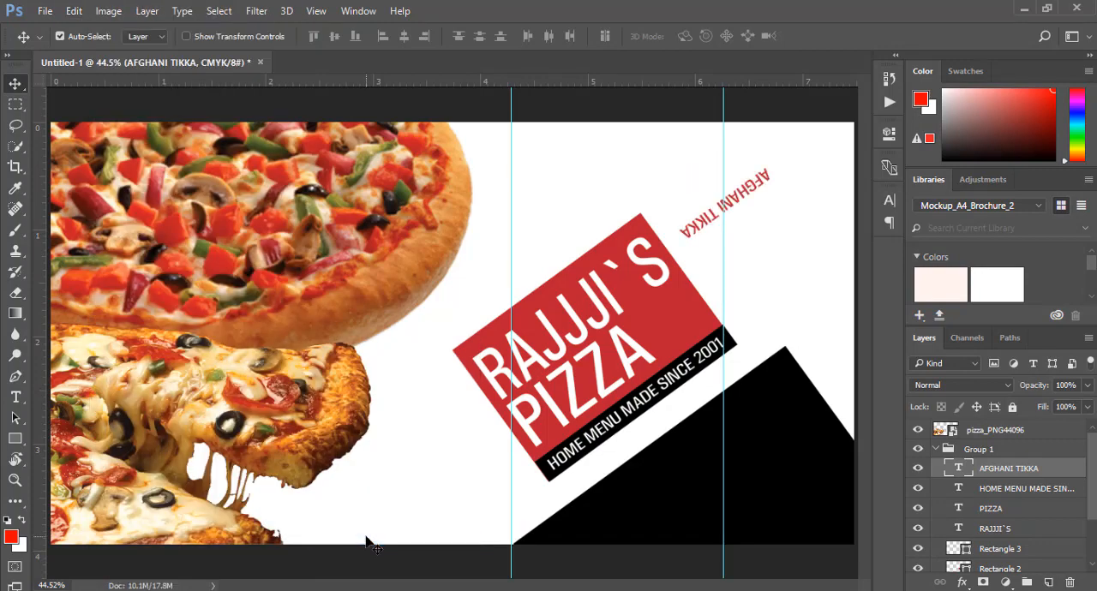
Rotate AFGHANI TIKKA to read diagonally downward, perpendicular to the logo lettering, and move it to the artboard's upper-right corner
key("ctrl+t")
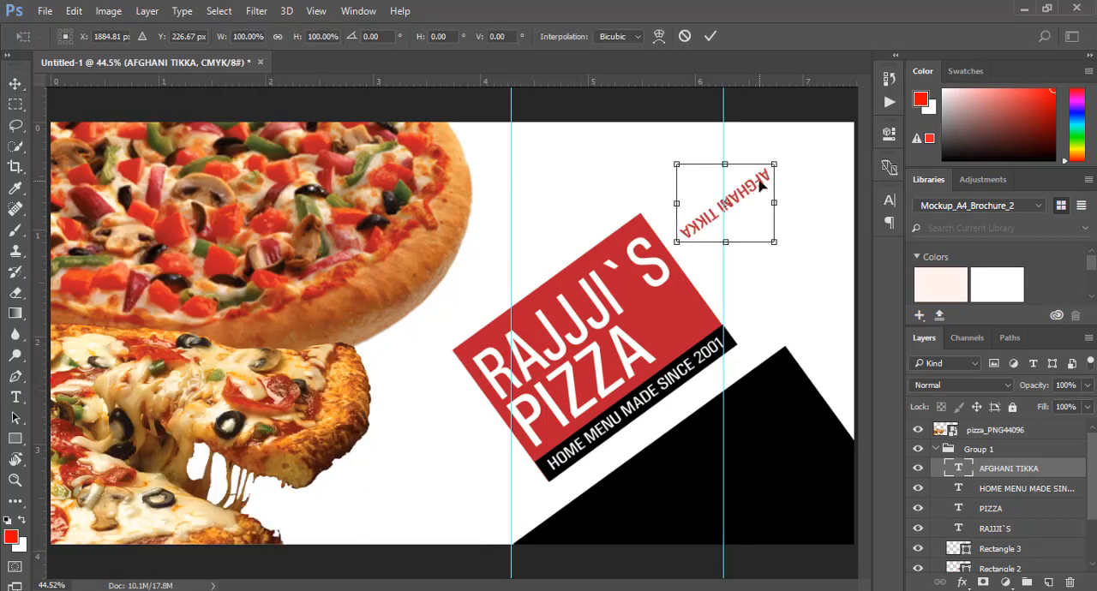
left_click_drag(788, 150, 669, 130)
left_click(709, 36)
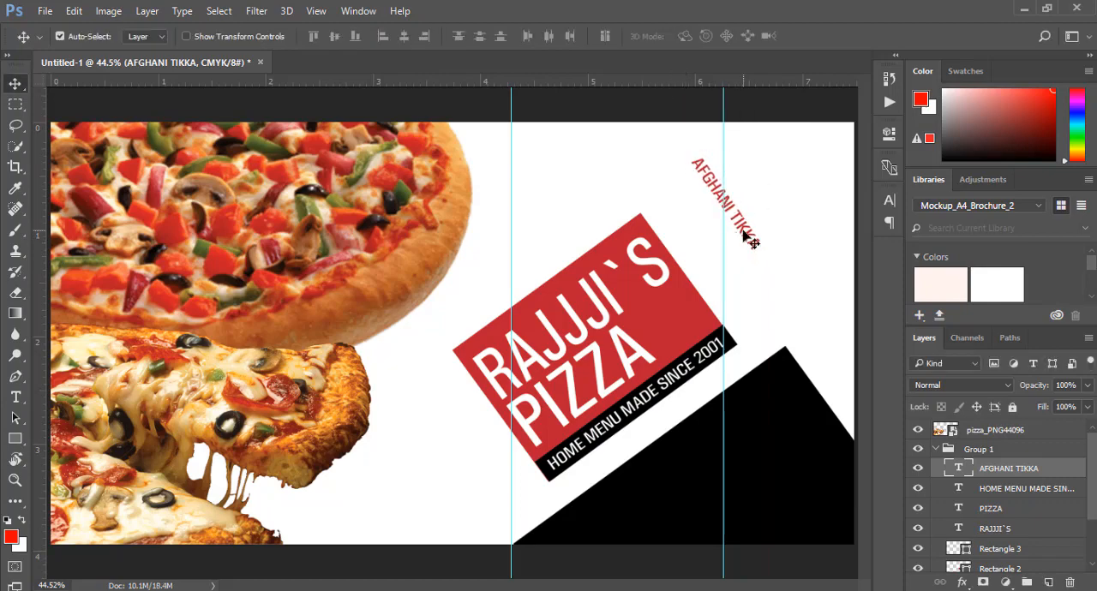
left_click_drag(740, 236, 822, 205)
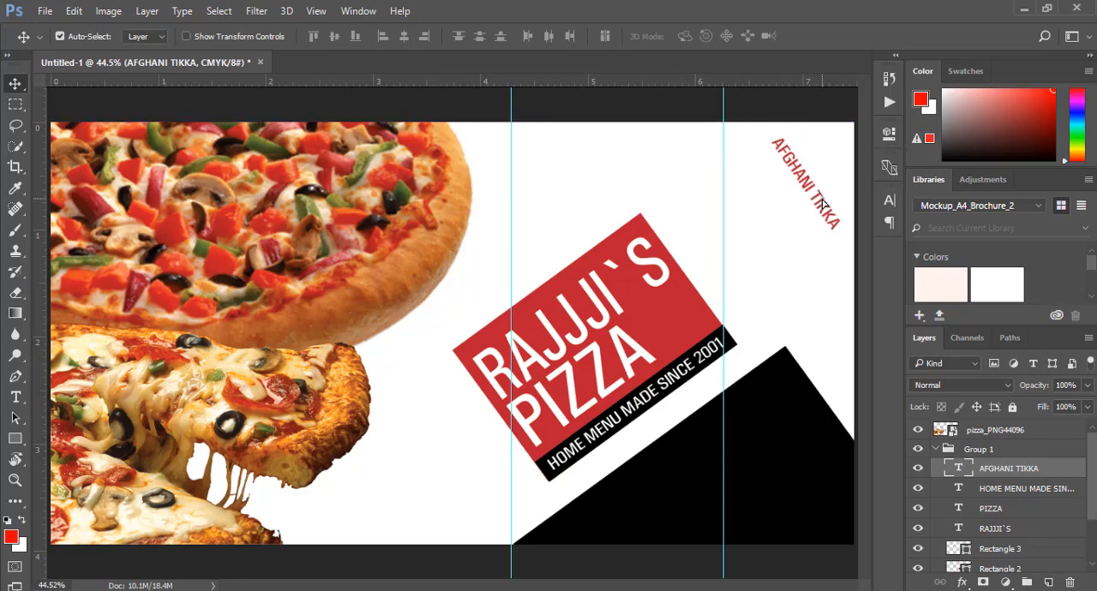
Scale the AFGHANI TIKKA text proportionally to about 139.47% and rotate it about -1.7°
key("ctrl+t")
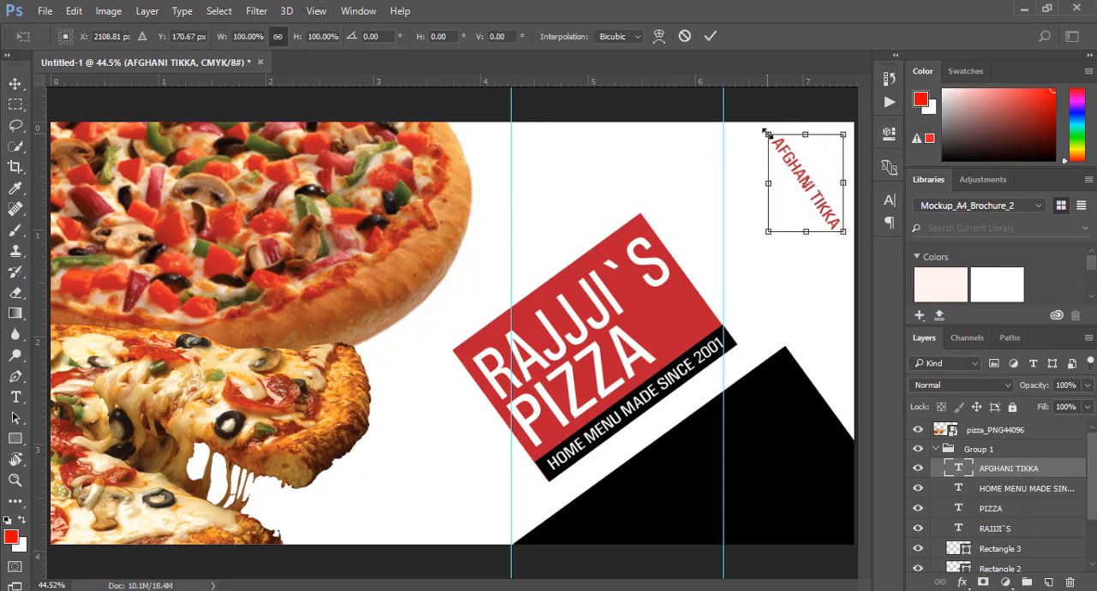
left_click_drag(768, 134, 751, 112)
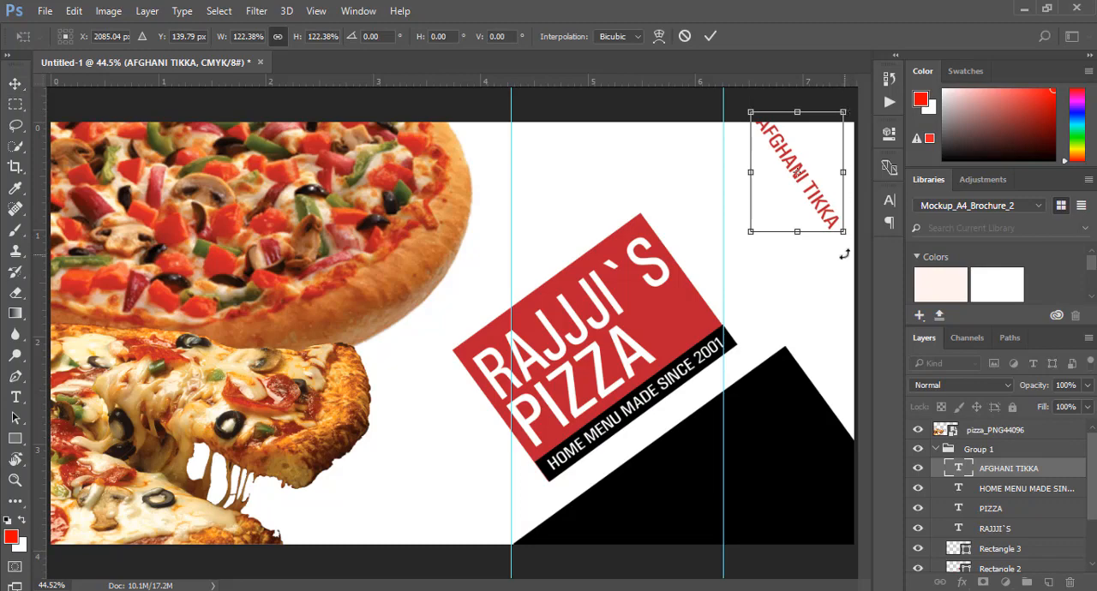
left_click_drag(843, 231, 855, 250)
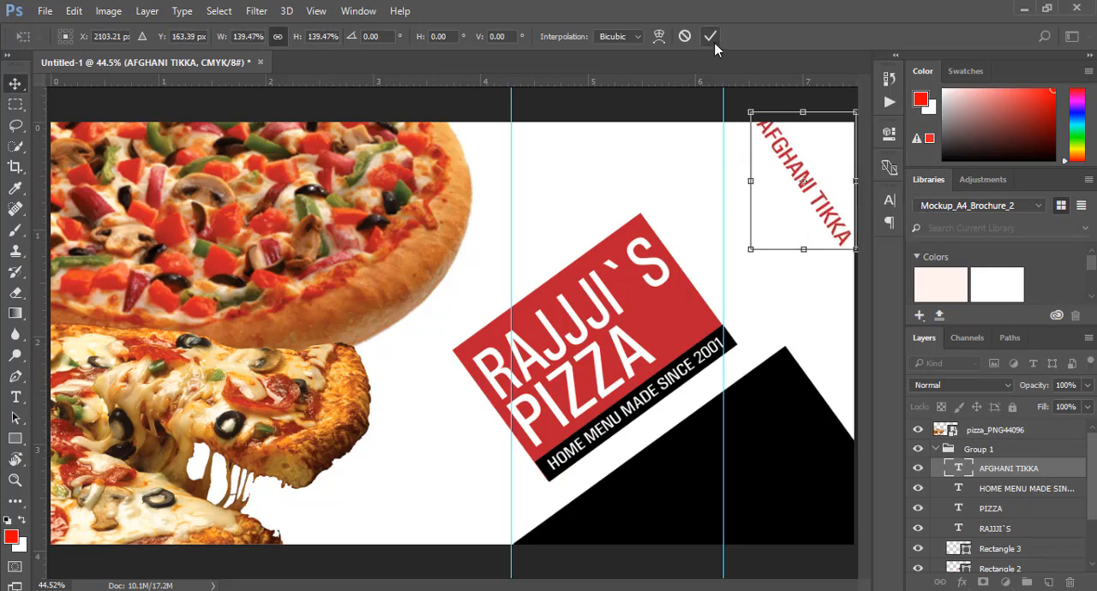
left_click(710, 37)
key("ctrl+t")
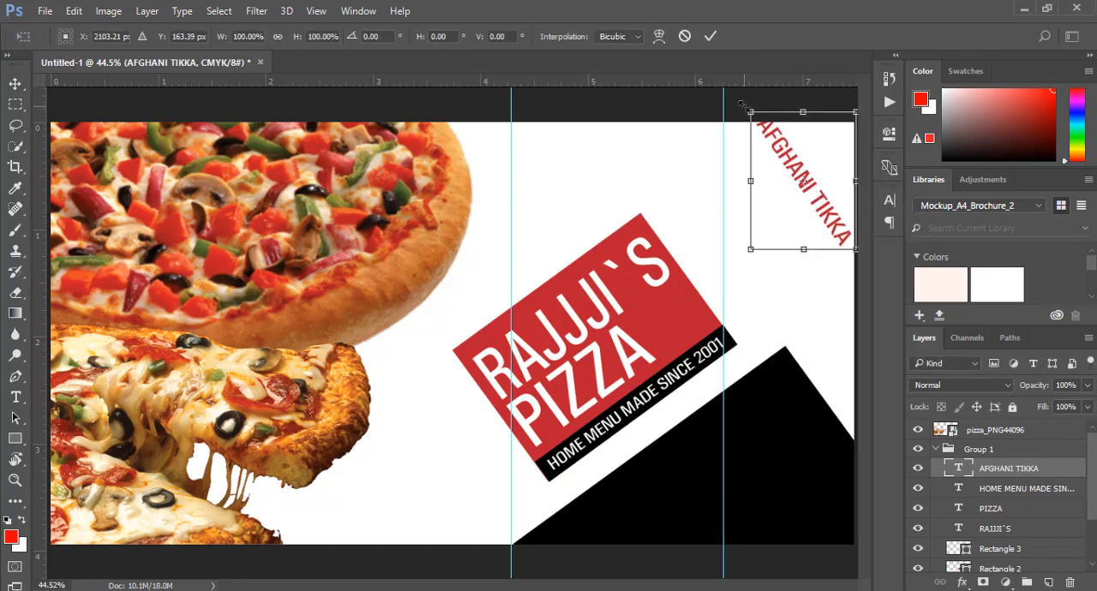
left_click_drag(739, 104, 736, 105)
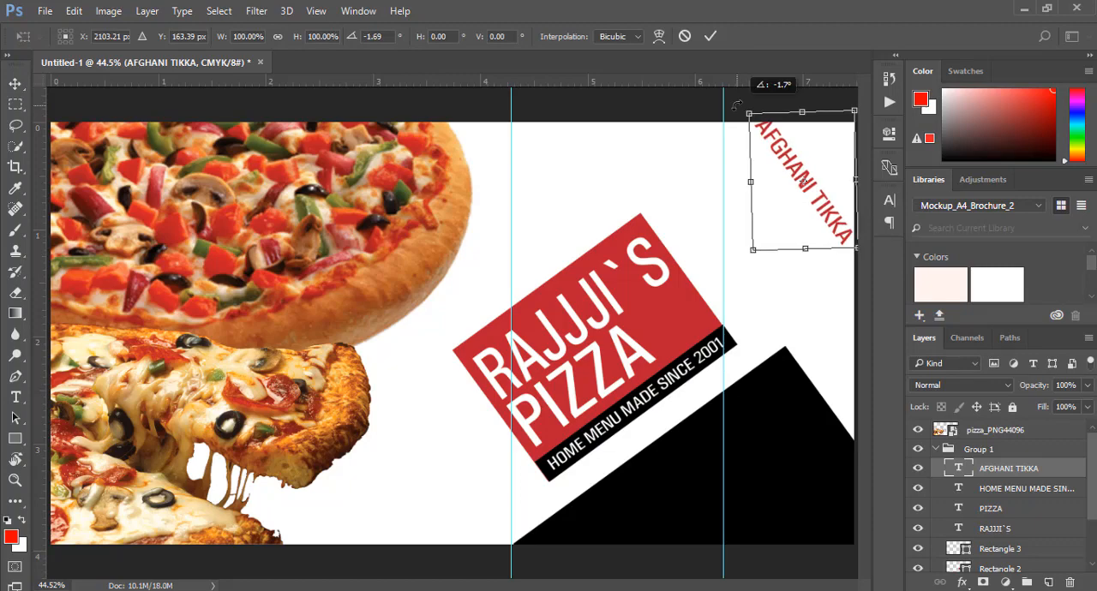
left_click(710, 37)
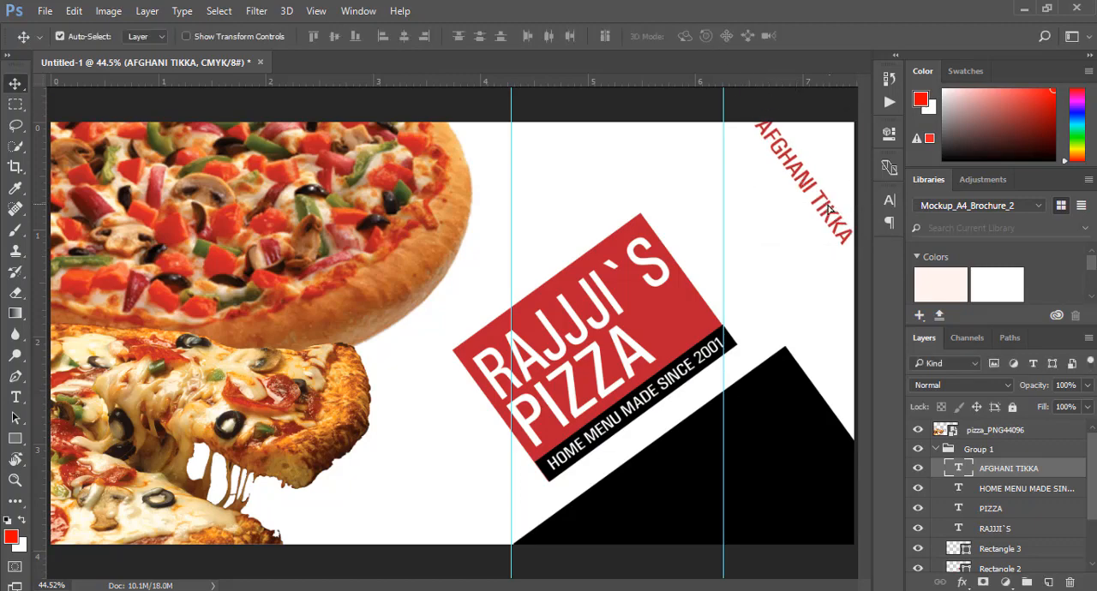
Duplicate the AFGHANI TIKKA text parallel beneath the original and replace the copy's wording with SPICY BRANCH
left_click_drag(829, 208, 803, 244)
key("ctrl+j")
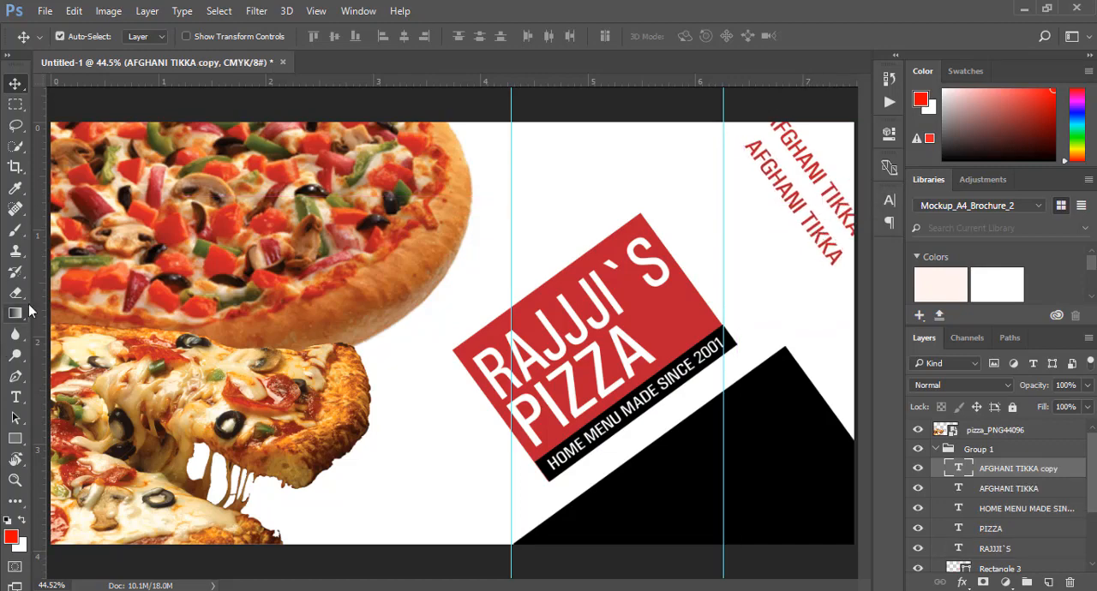
left_click(15, 398)
triple_click(800, 203)
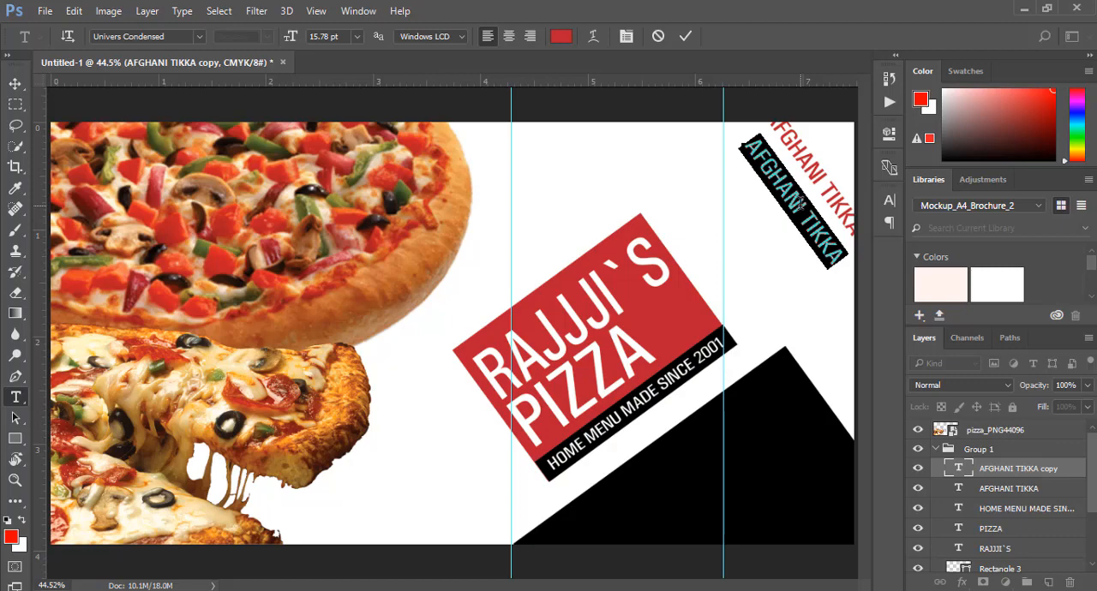
type("SPICY BRANCG")
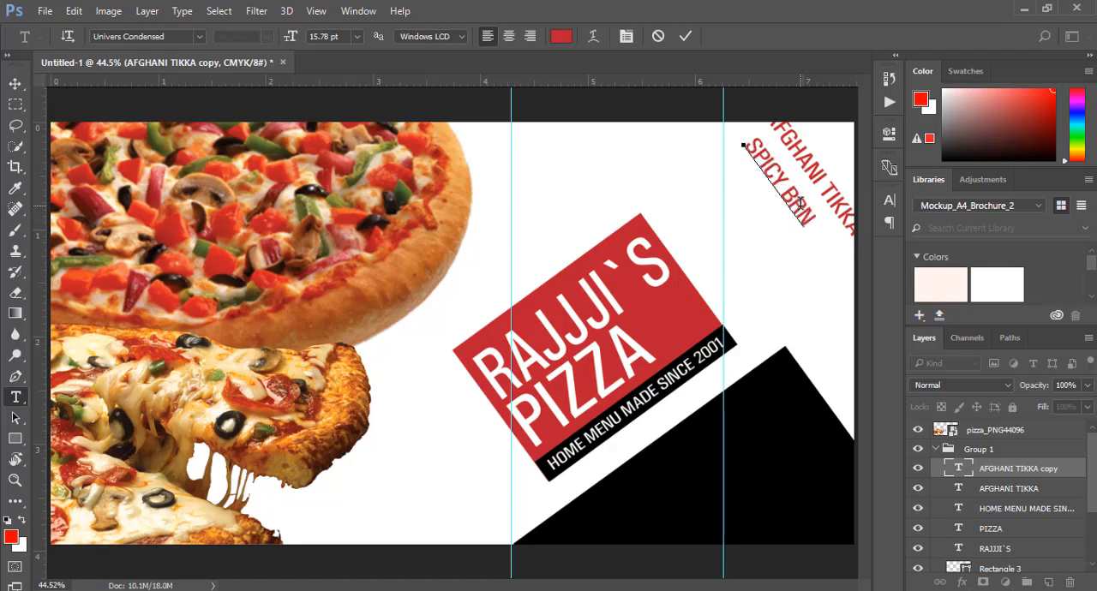
key("BackSpace")
key("BackSpace")
type("CH")
Recolour the SPICY BRANCH text black by sampling the black shape on the artboard
key("ctrl+a")
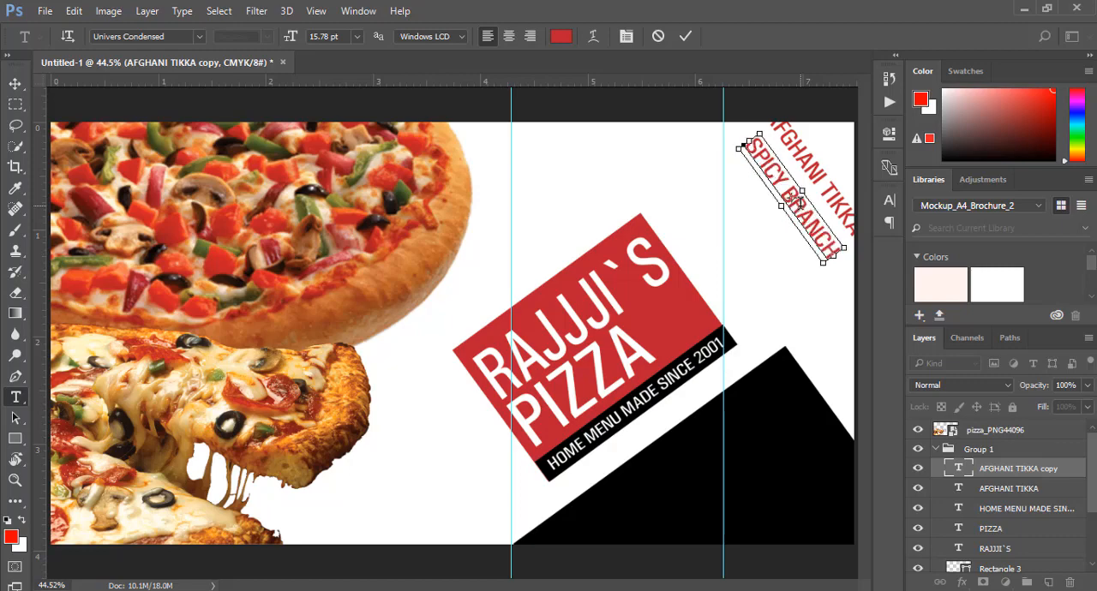
left_click(558, 38)
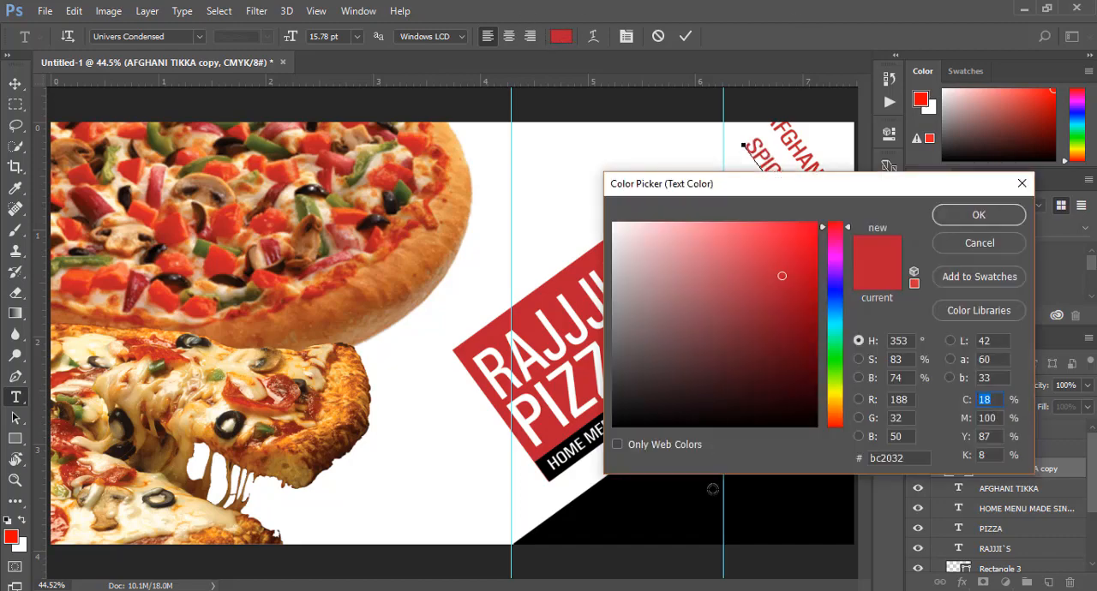
left_click(662, 487)
left_click(955, 215)
left_click(685, 36)
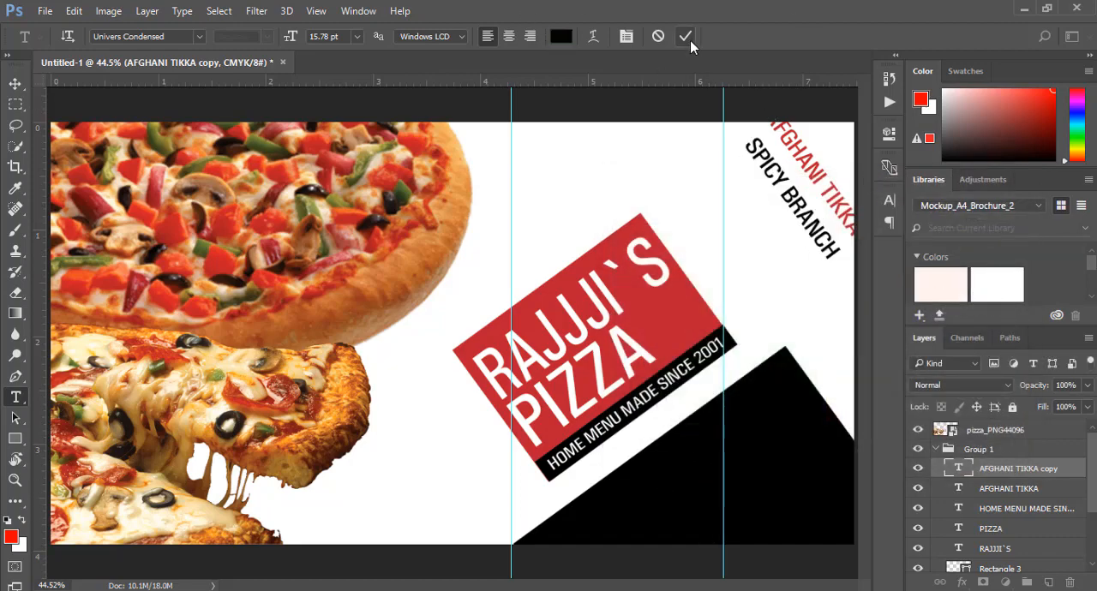
Move SPICY BRANCH closer to AFGHANI TIKKA, duplicate it as the next parallel line, and replace the copy's wording with WEEKLY
left_click(16, 83)
left_click_drag(797, 208, 795, 255)
left_click(17, 398)
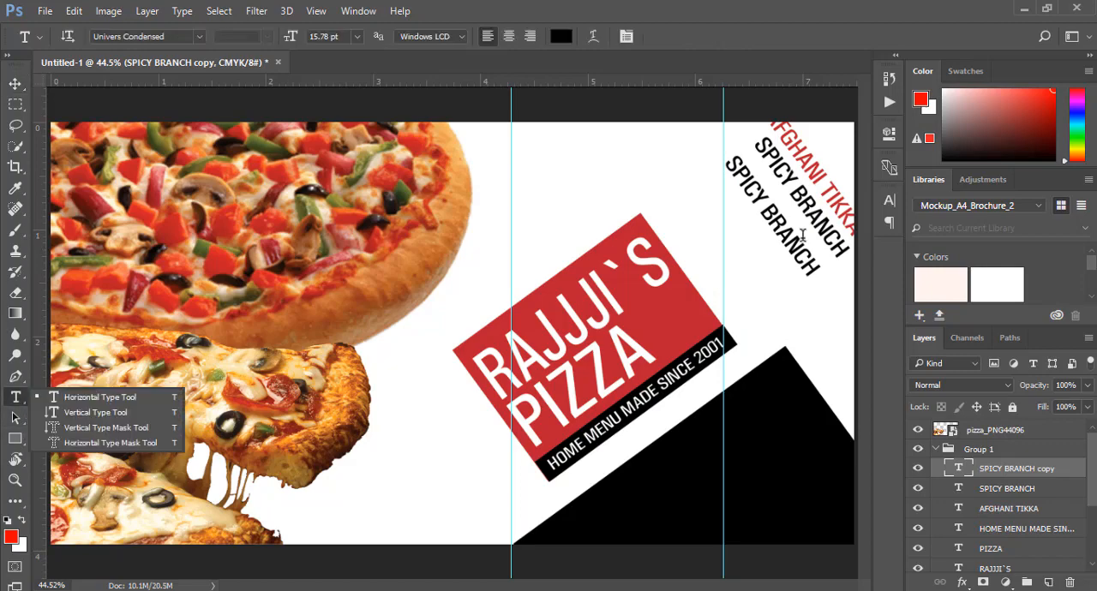
triple_click(795, 240)
type("WEEKLY")
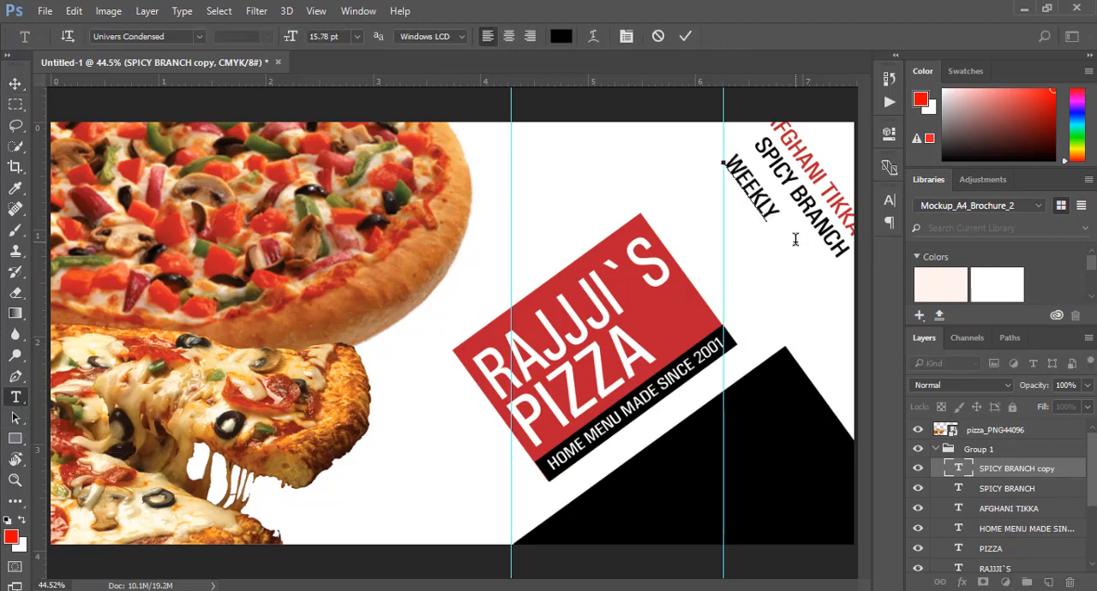
left_click(685, 36)
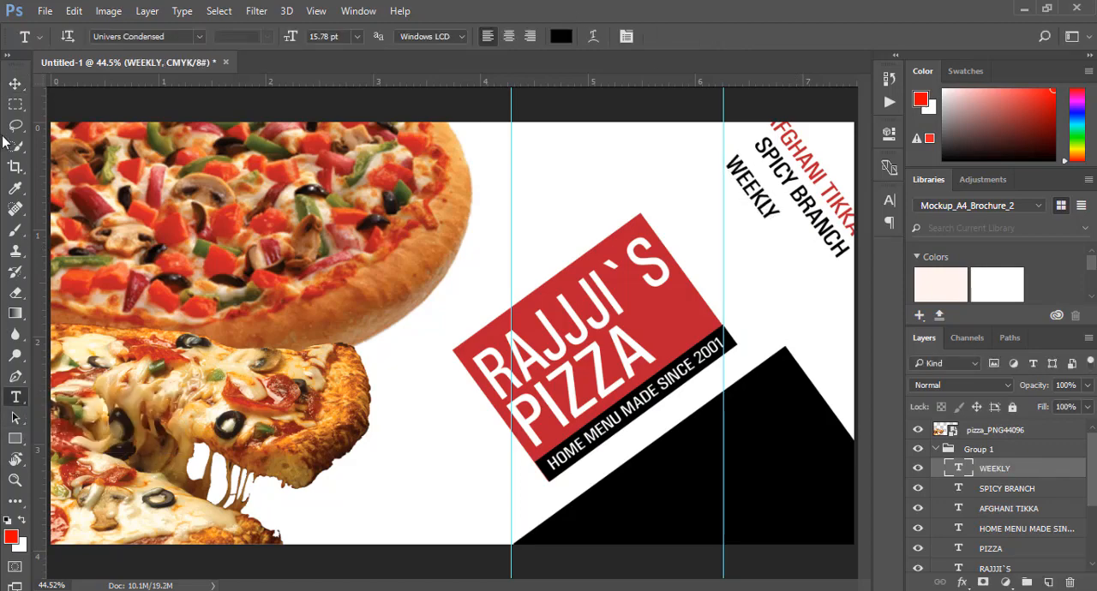
Scale the WEEKLY text proportionally to about 330.28% and position it diagonally between the flavour names and the logo
left_click(14, 84)
left_click(755, 217)
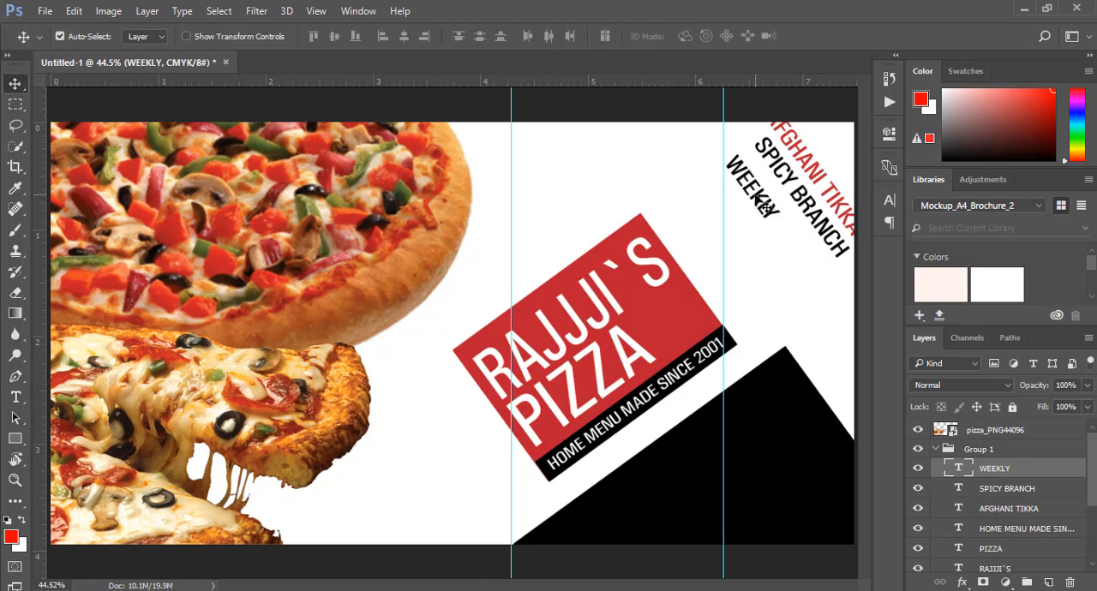
left_click_drag(760, 206, 716, 197)
key("ctrl+t")
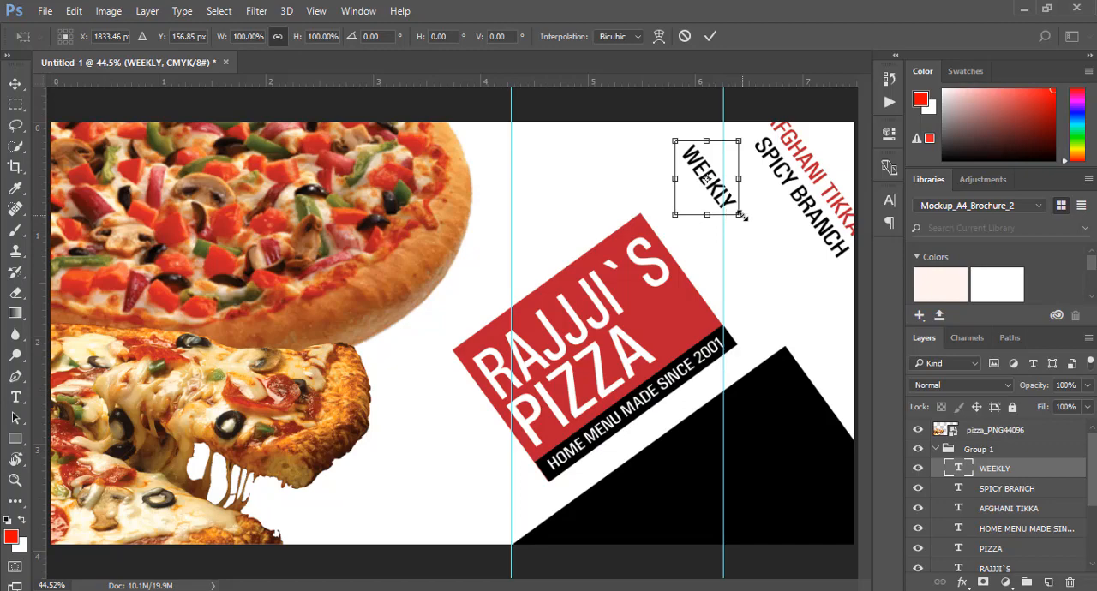
left_click_drag(739, 214, 865, 363)
left_click_drag(673, 140, 651, 114)
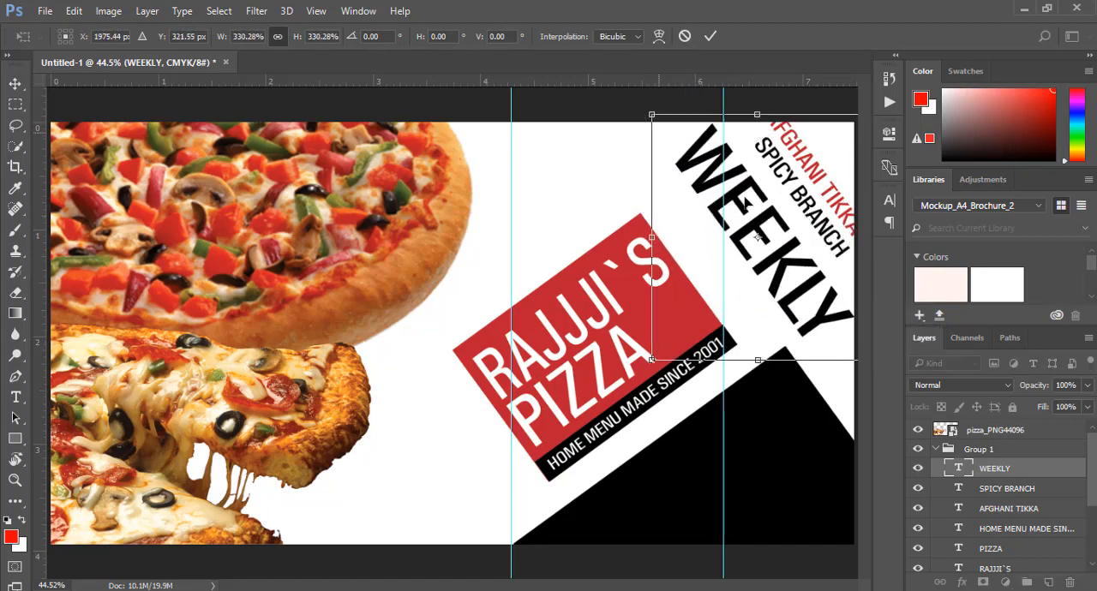
left_click(710, 37)
left_click_drag(812, 297, 801, 307)
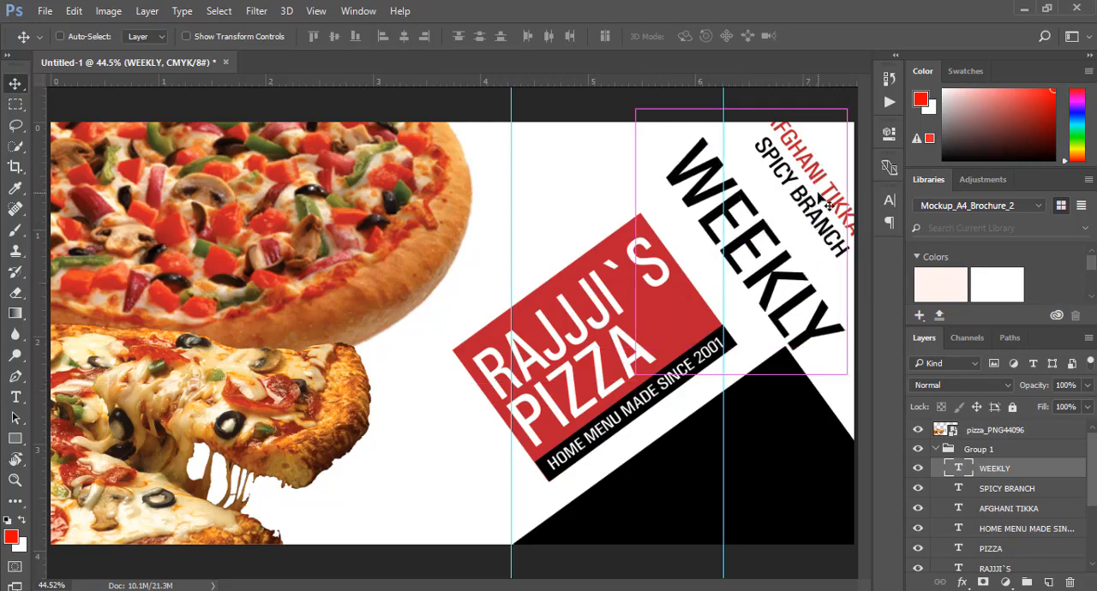
key("ctrl+j")
left_click_drag(809, 212, 800, 224)
key("Delete")
Move the WEEKLY layer beneath the RAJJJI`S text layer and above Rectangle 3 in the layer order
left_click_drag(989, 474, 942, 548)
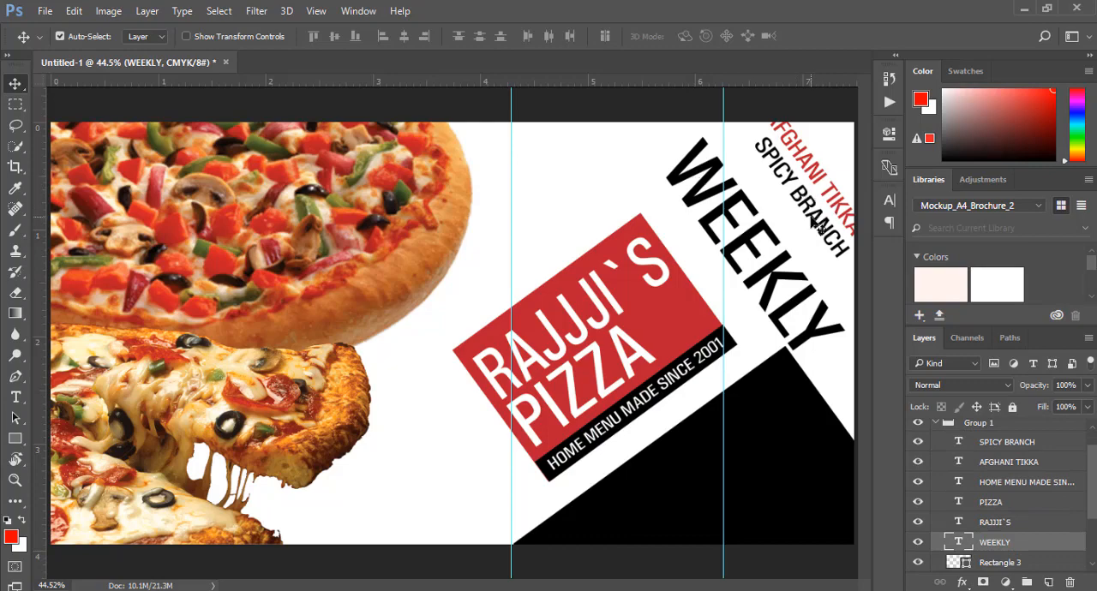
Duplicate SPICY BRANCH into the gap beside WEEKLY and replace the copy's wording with BEHARI CHICKEN
left_click_drag(816, 225, 789, 226)
left_click(15, 397)
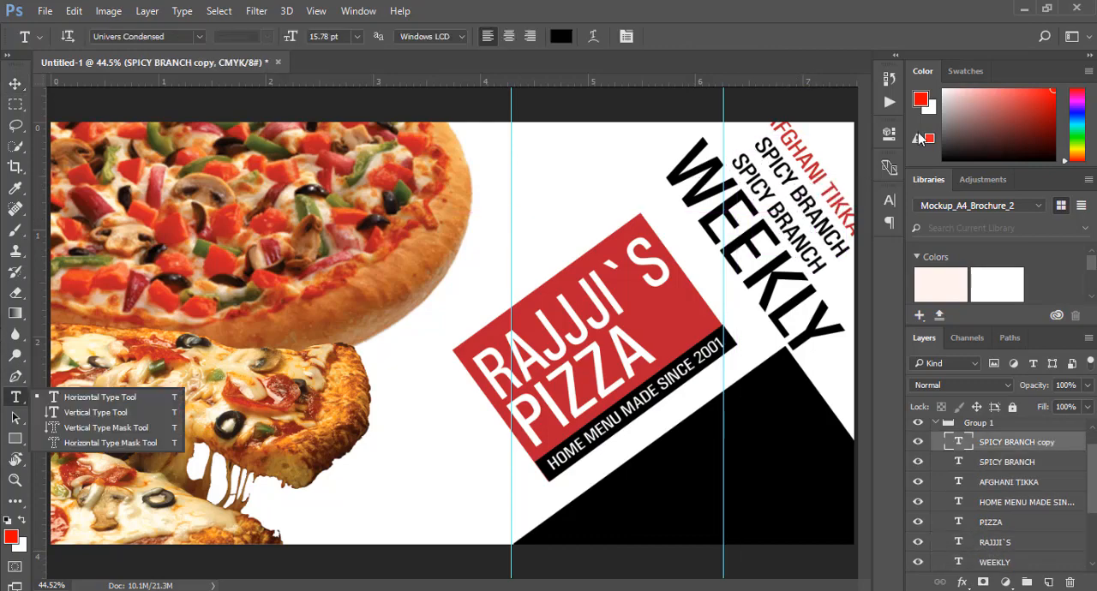
triple_click(790, 221)
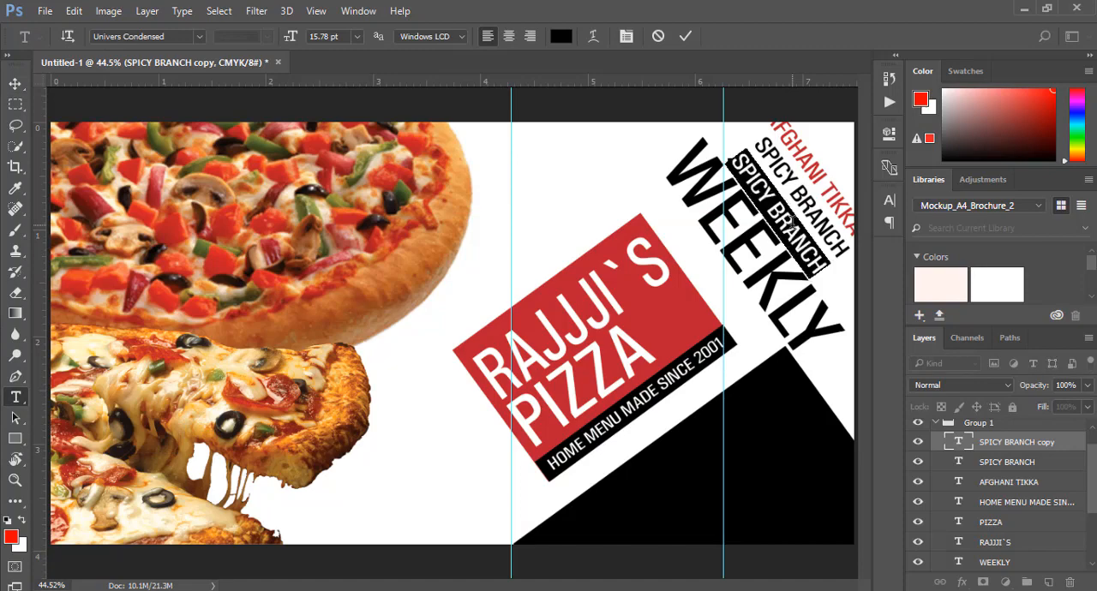
type("BEH")
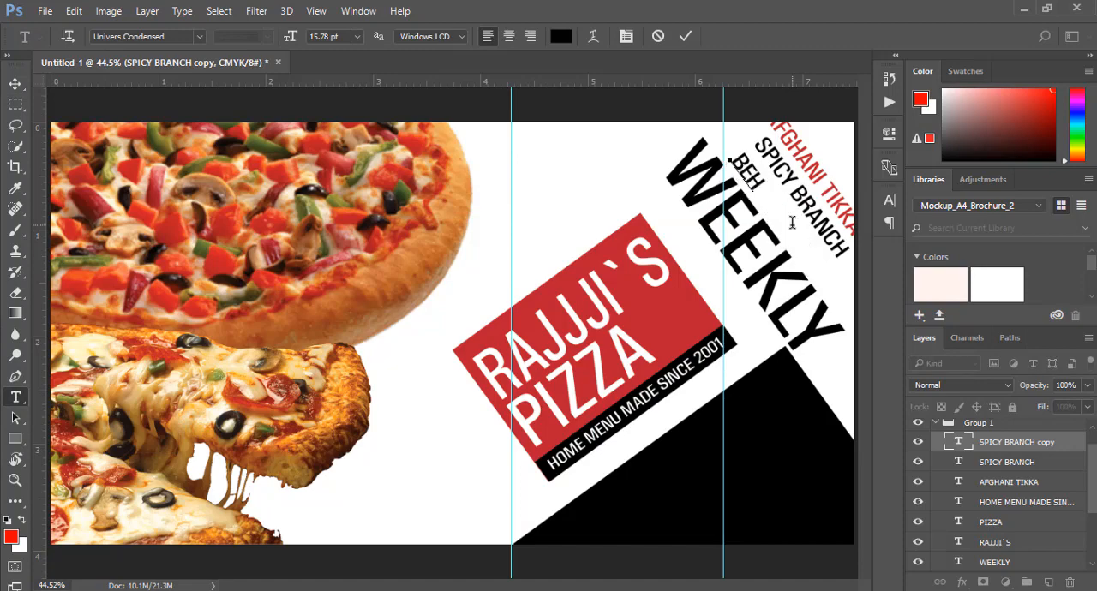
type("ARI CH")
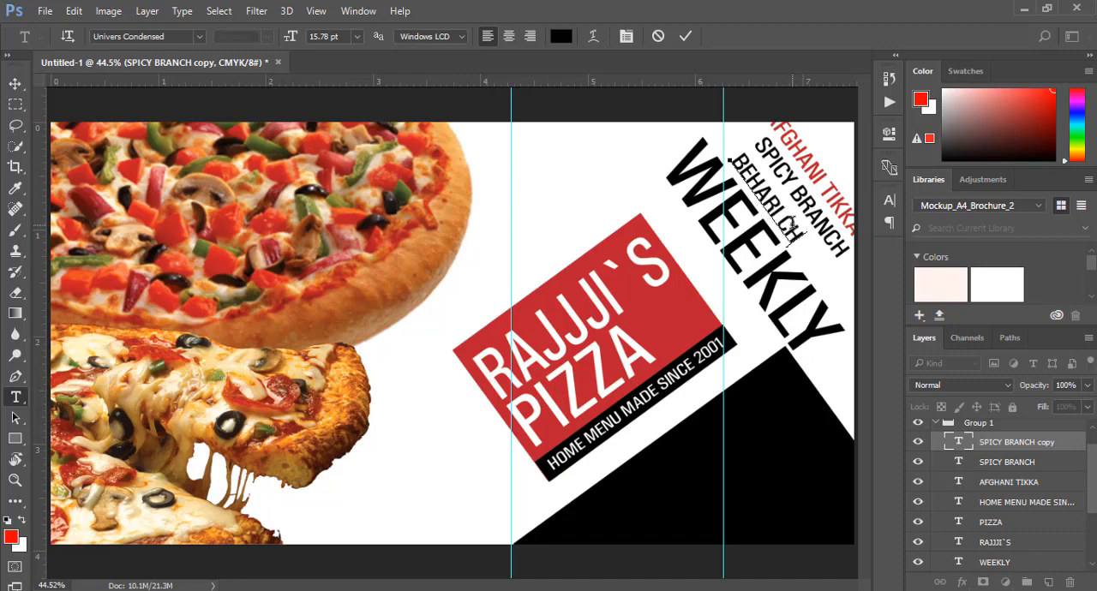
type("ICKEN")
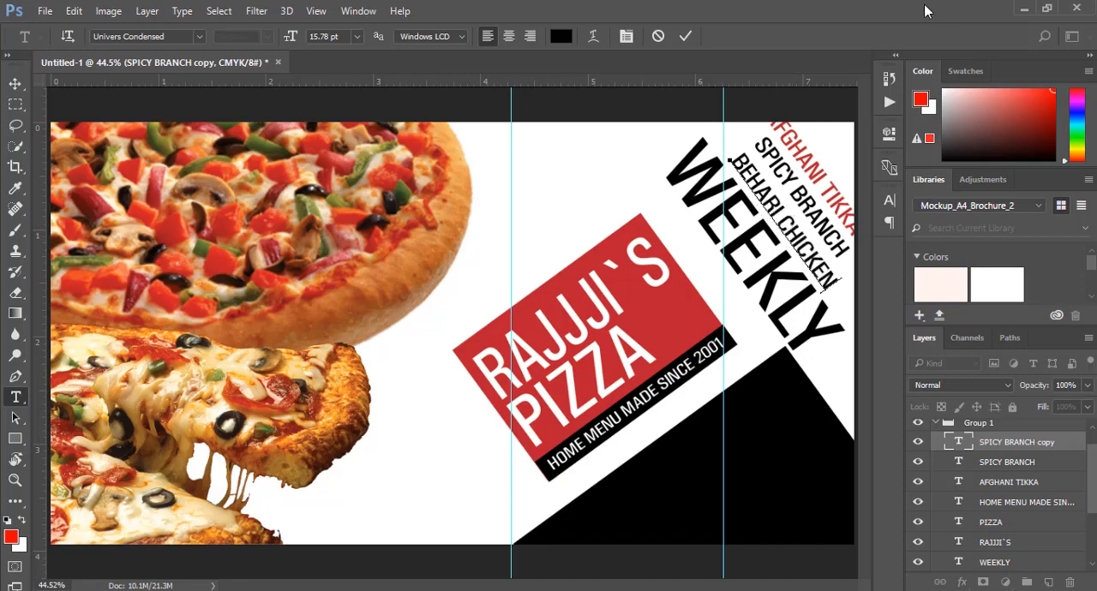
left_click(683, 35)
Duplicate BEHARI CHICKEN between WEEKLY and the logo's red rectangle, and replace the copy's wording with SPECIAL`S
key("c")
key("v")
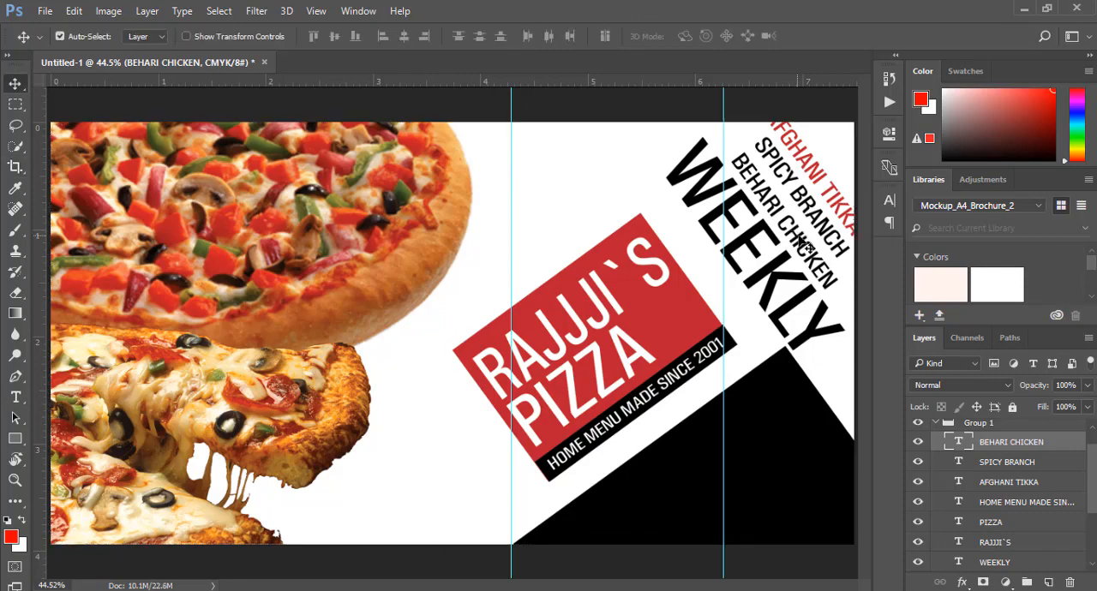
left_click_drag(800, 233, 719, 280)
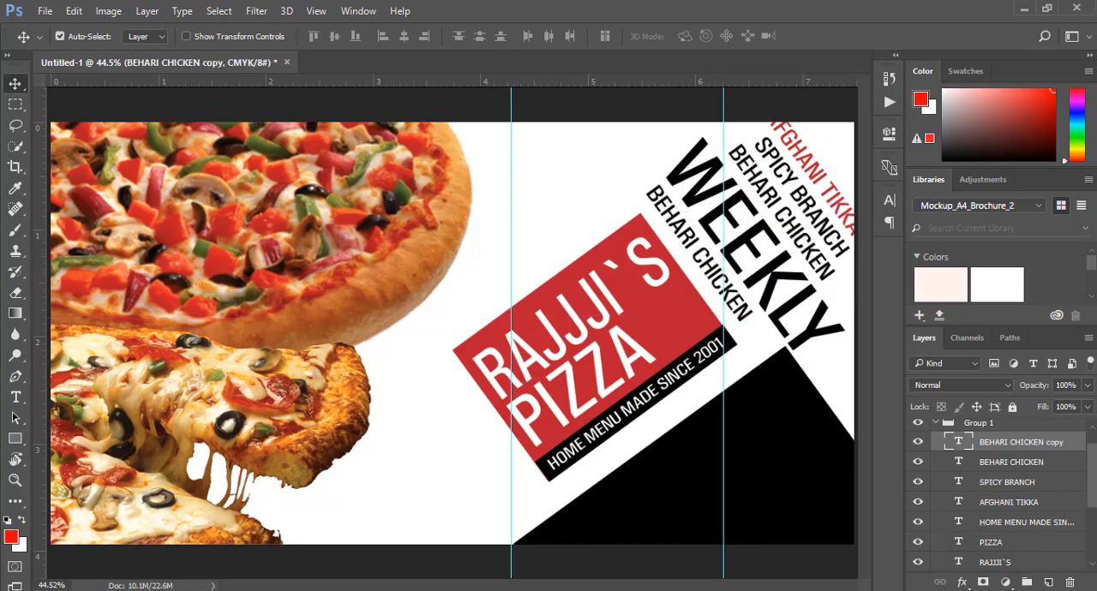
left_click(15, 397)
left_click(692, 254)
key("ctrl+a")
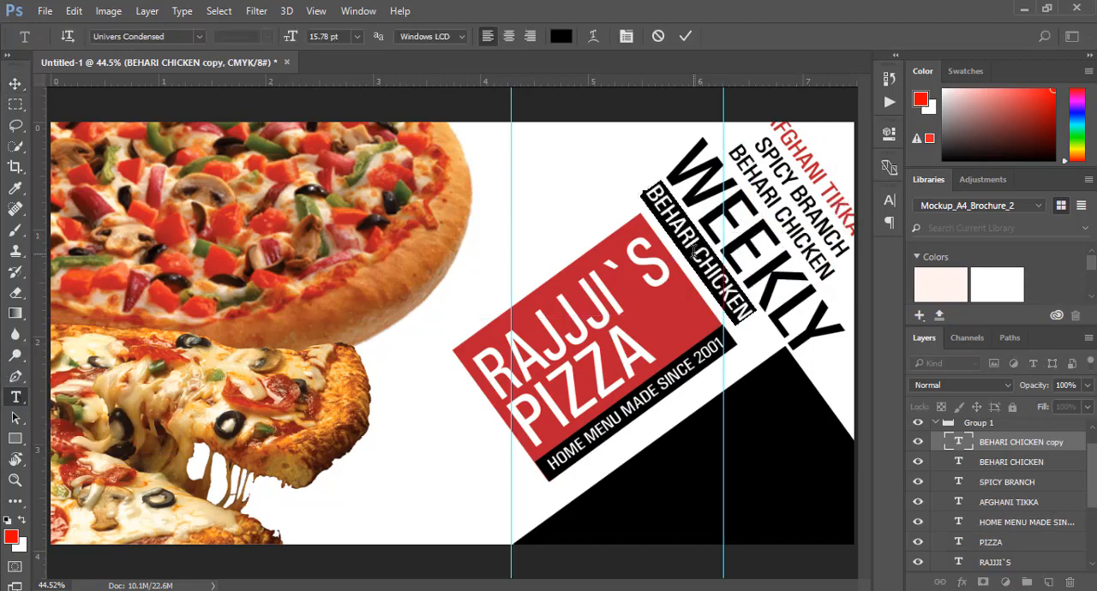
type("SPECIAL`S")
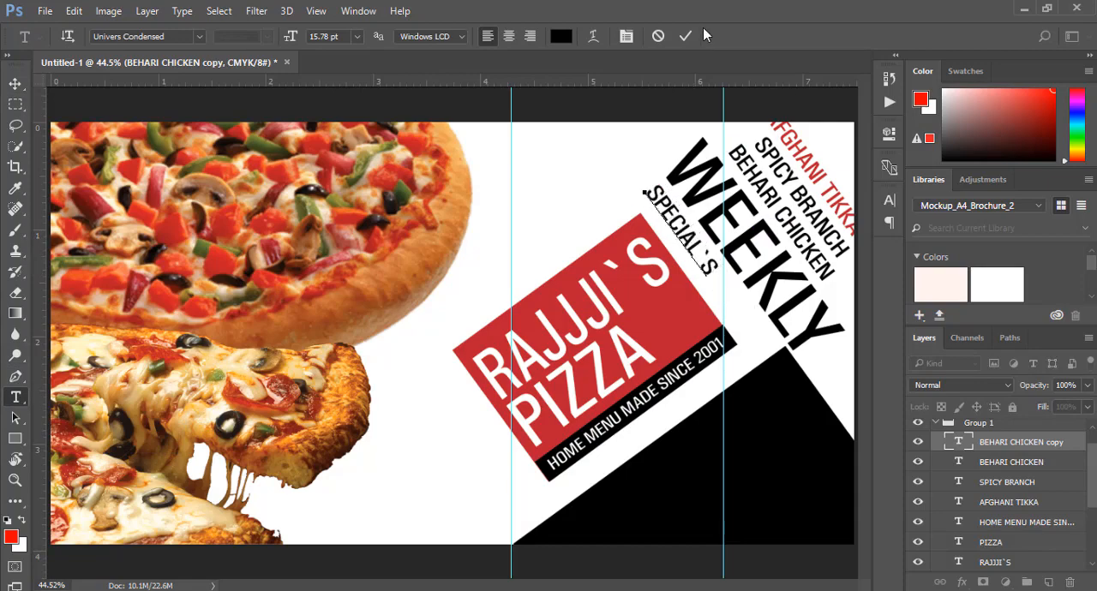
left_click(686, 36)
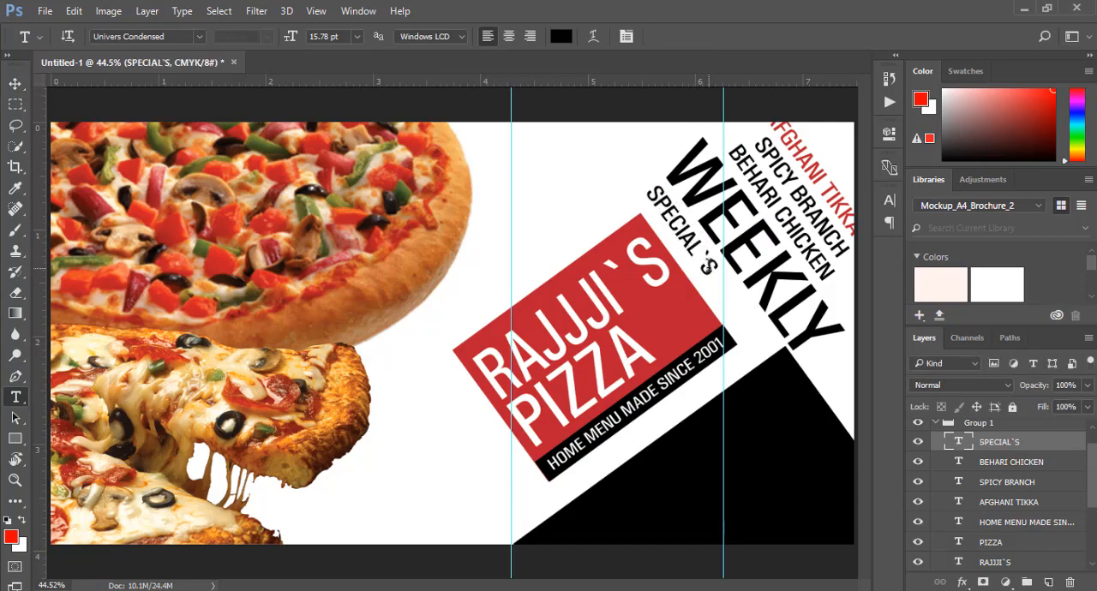
Remove the apostrophe from SPECIAL`S so the text reads SPECIALS
left_click(704, 266)
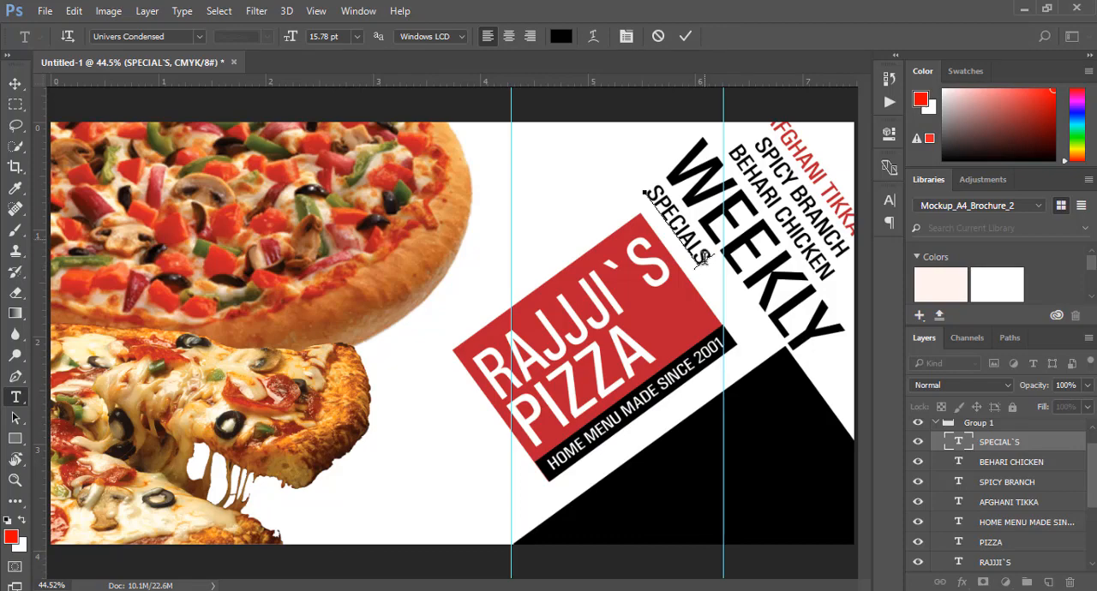
type("C")
left_click(685, 36)
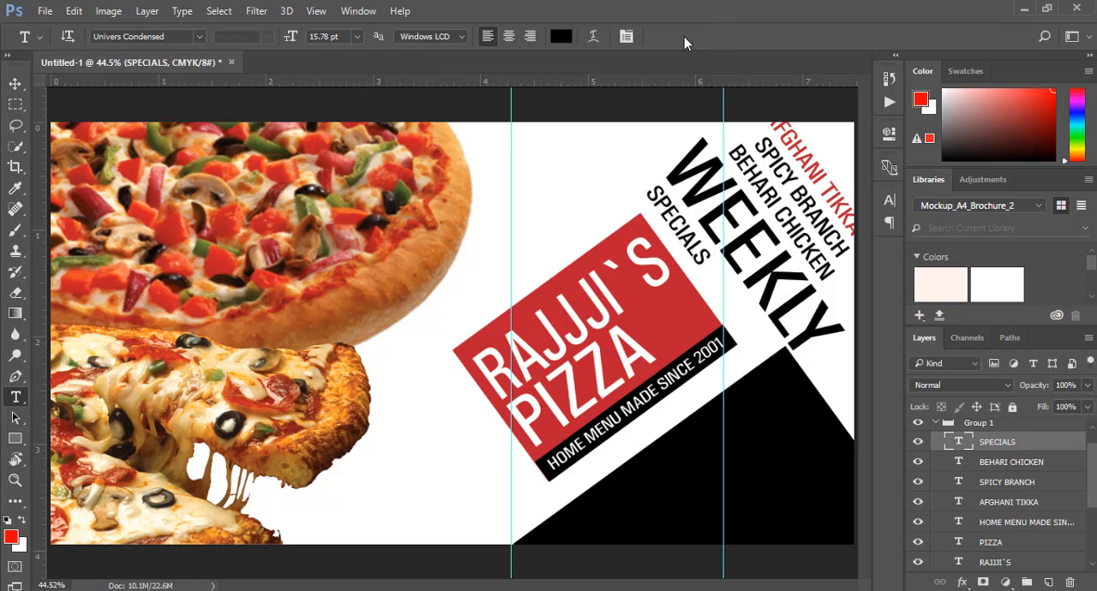
Scale the SPECIALS text proportionally to about 188.35% and fit it between WEEKLY and the logo's red rectangle
key("ctrl+t")
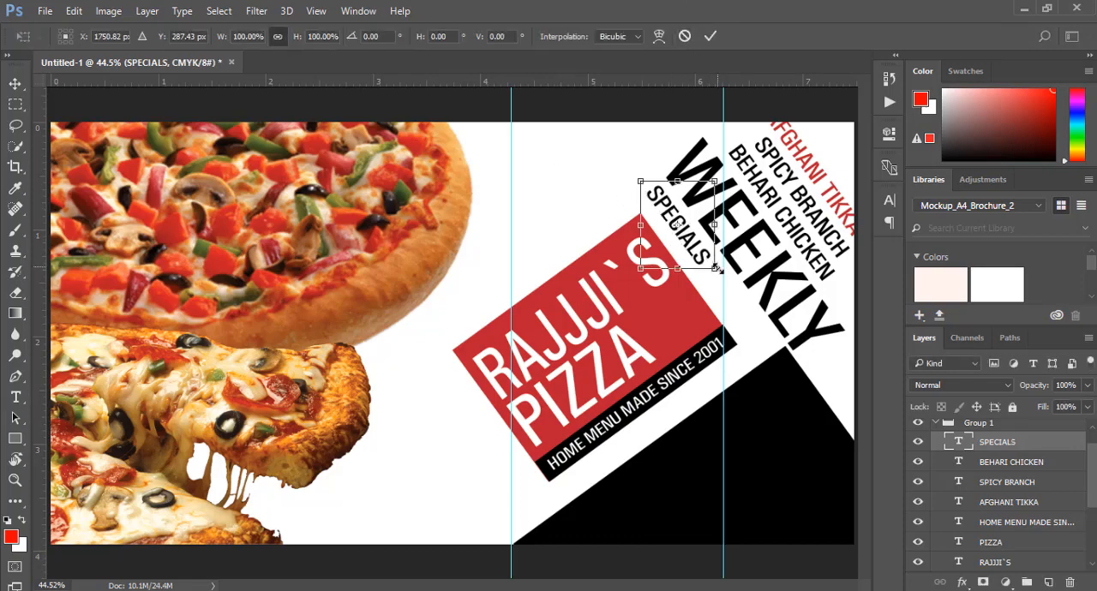
left_click_drag(717, 269, 779, 347)
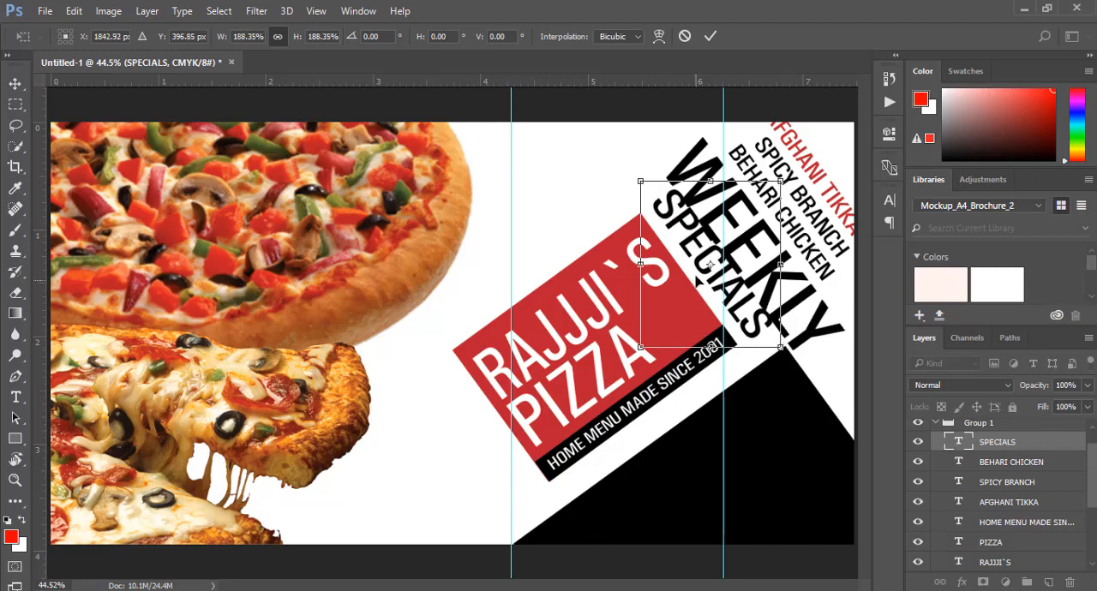
left_click(708, 37)
key("v")
left_click_drag(706, 283, 701, 275)
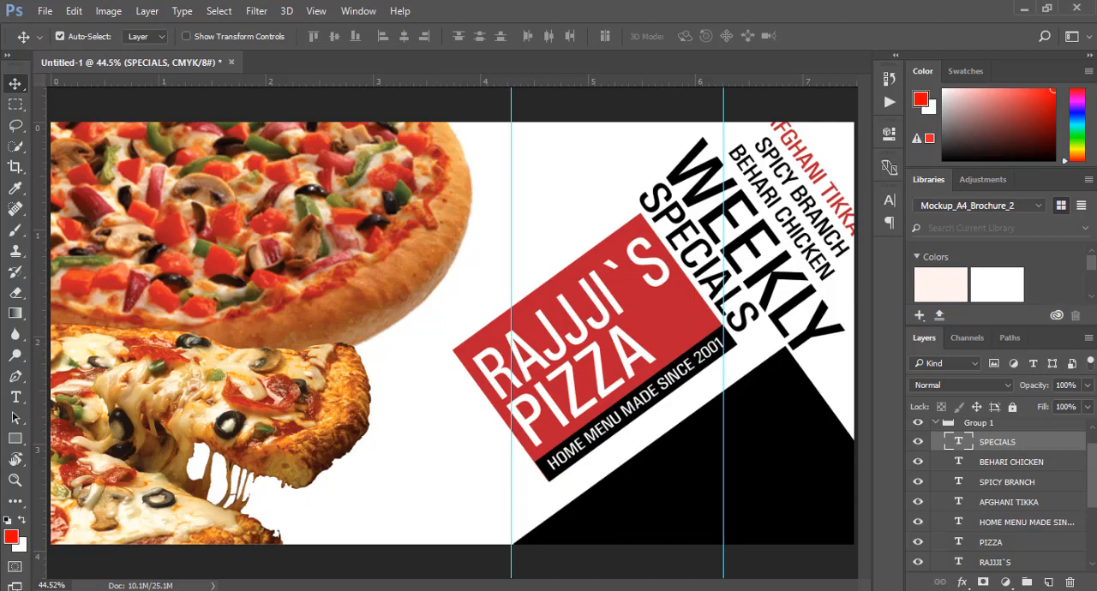
Duplicate the WEEKLY text layer
left_click(786, 277)
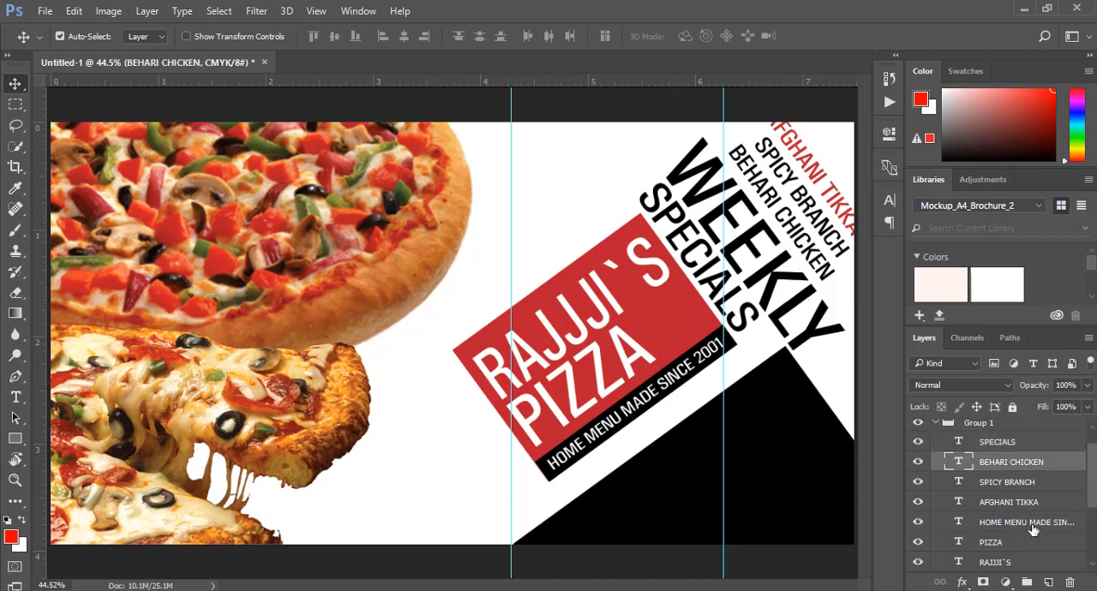
scroll(999, 449, "down", 2)
left_click(1013, 543)
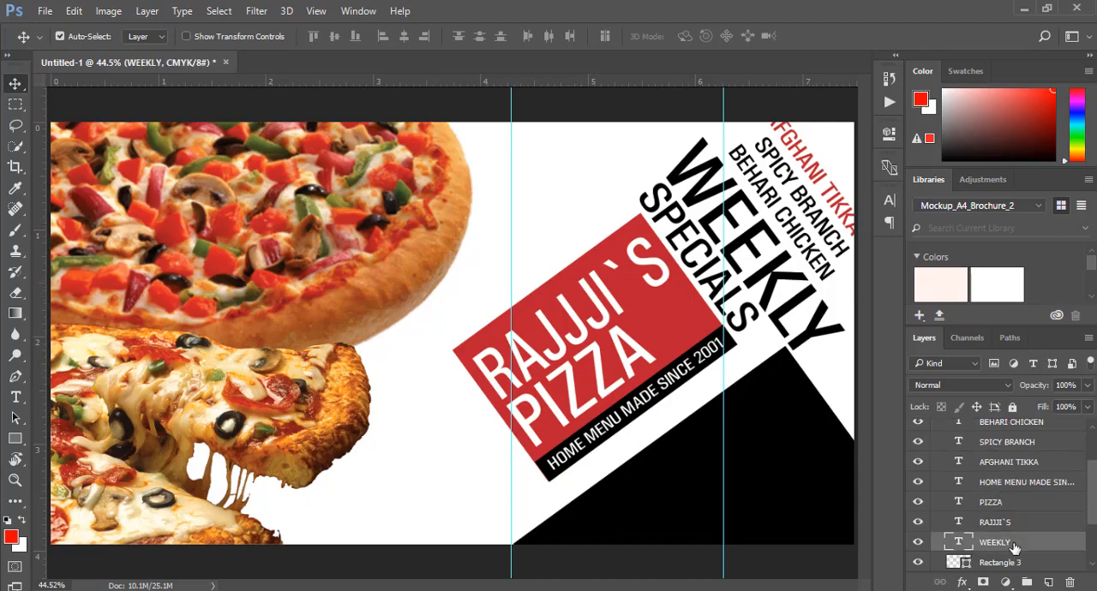
key("ctrl+j")
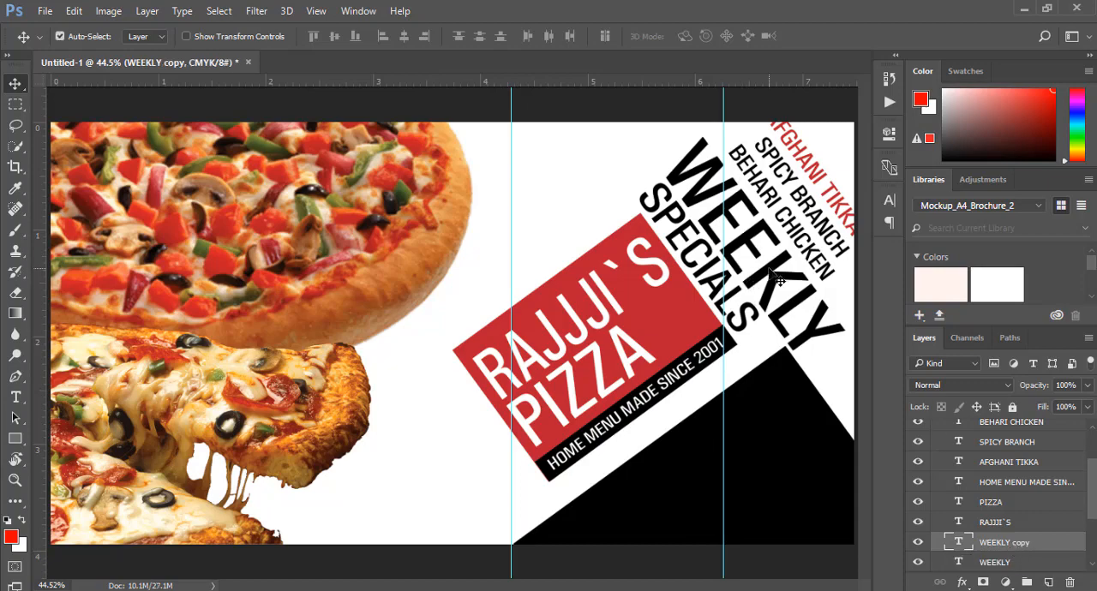
Try to move the WEEKLY copy down over the logo, and undo the move
left_click_drag(775, 275, 595, 351)
key("ctrl+z")
key("z")
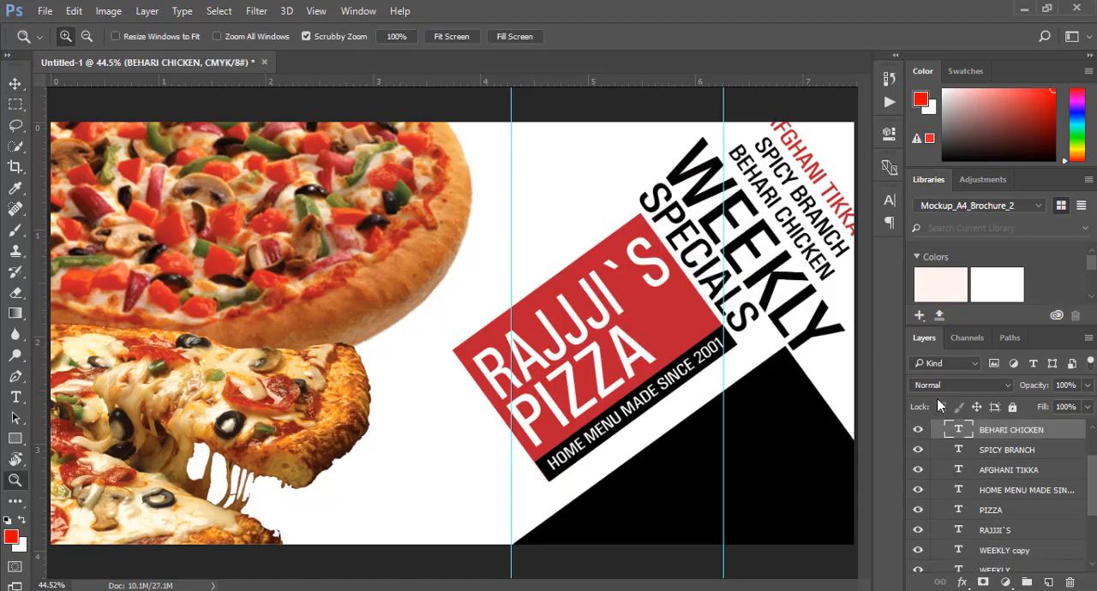
Turn off automatic layer selection for the Move tool
left_click(15, 83)
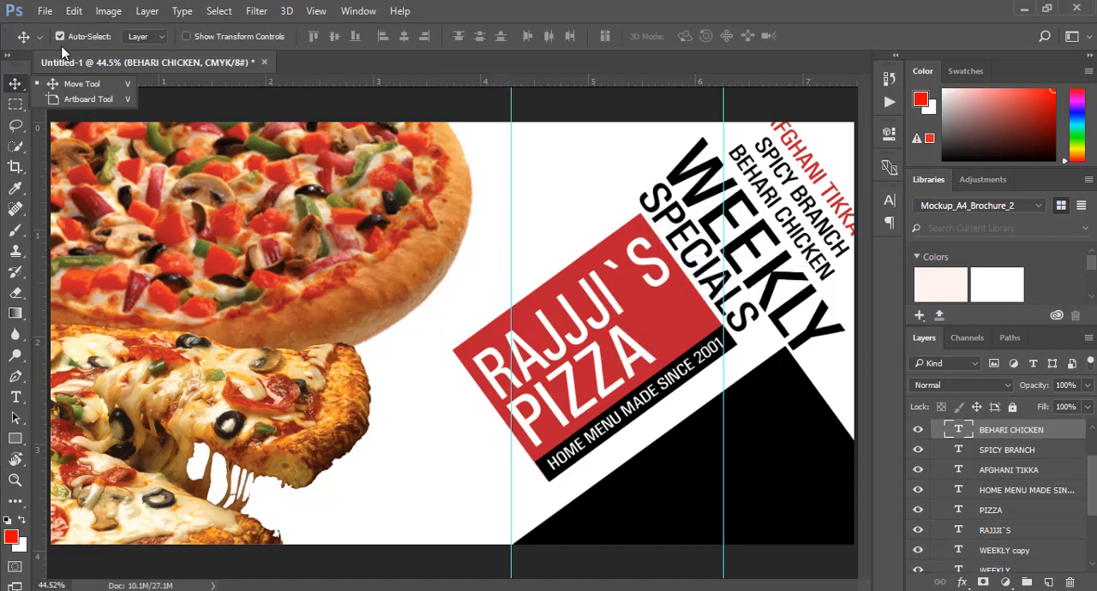
left_click(60, 36)
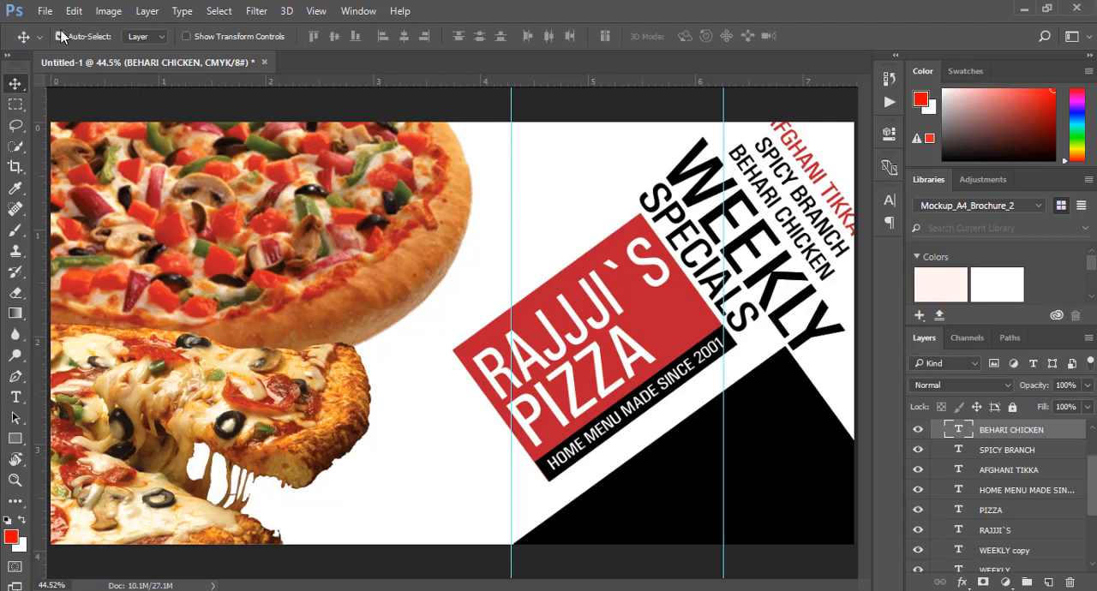
Try placing the WEEKLY copy along the logo's left edge, rotated 180 degrees, and delete the copy
left_click(1026, 554)
left_click_drag(765, 272, 470, 458)
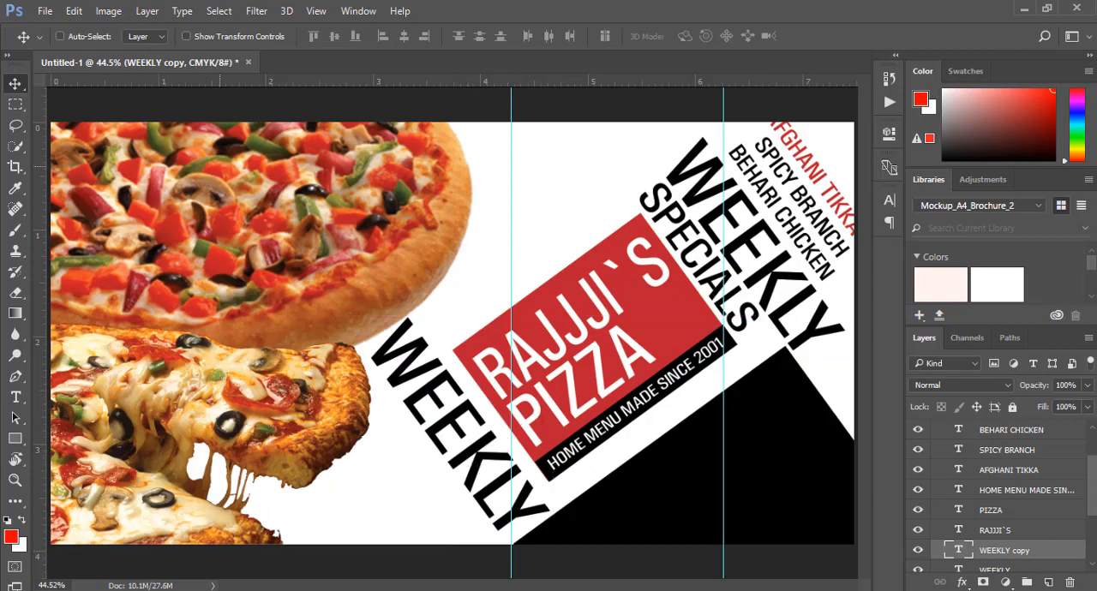
left_click(77, 12)
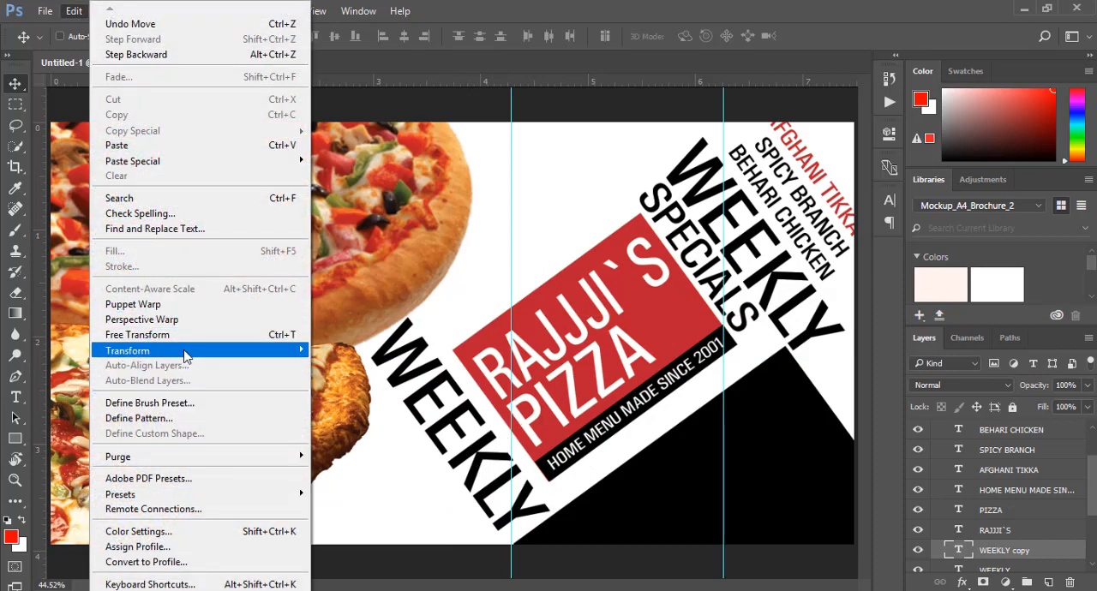
mouse_move(187, 353)
left_click(373, 473)
left_click_drag(473, 457, 497, 467)
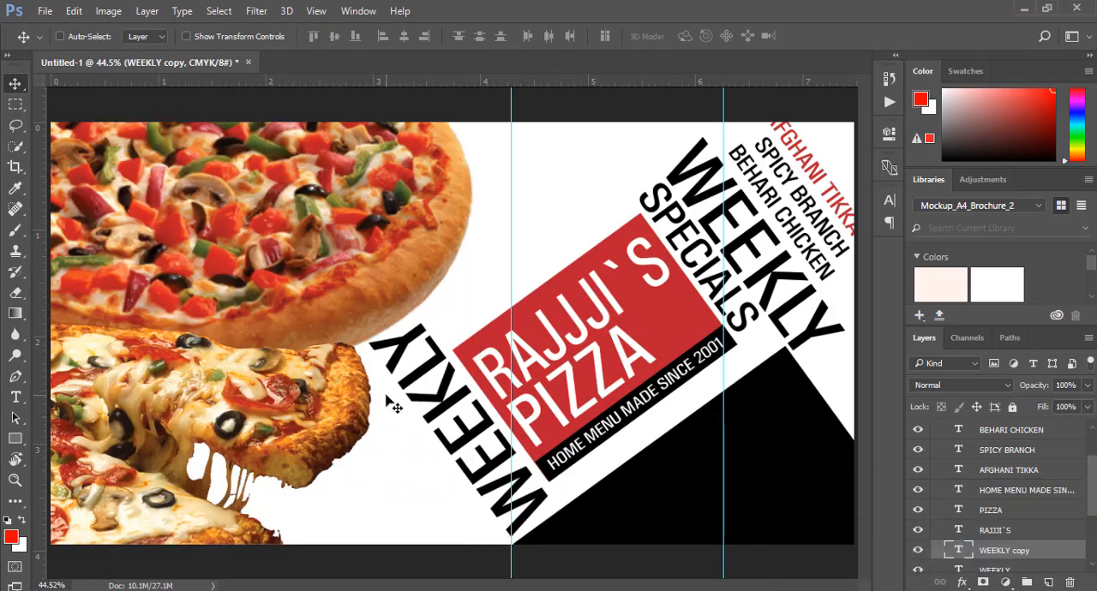
key("Delete")
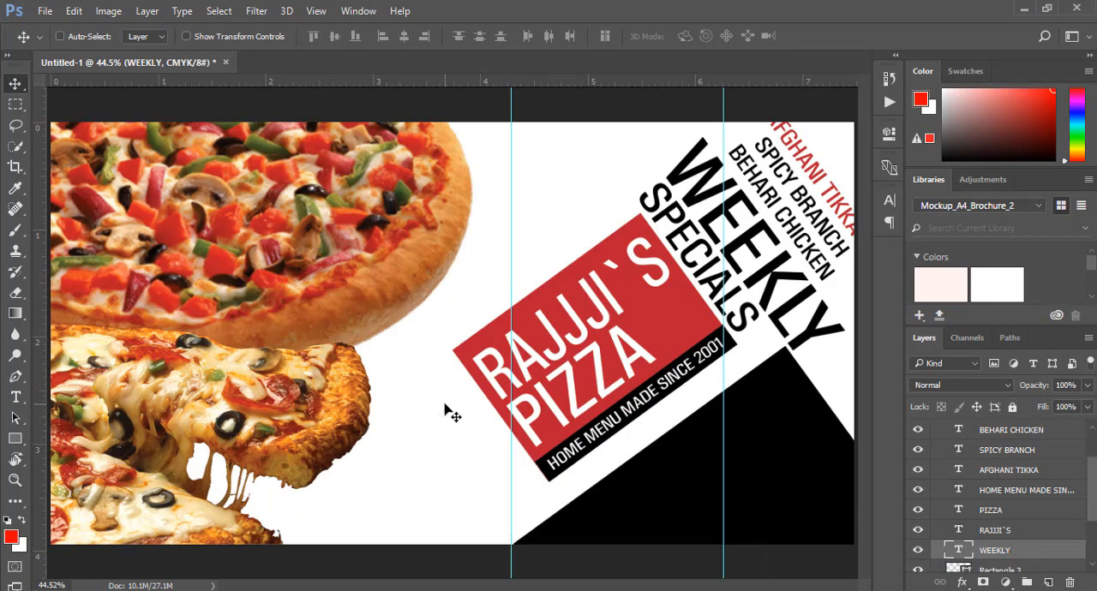
Duplicate the SPECIALS text layer and place the copy diagonally along the logo's left edge
scroll(985, 490, "up", 3)
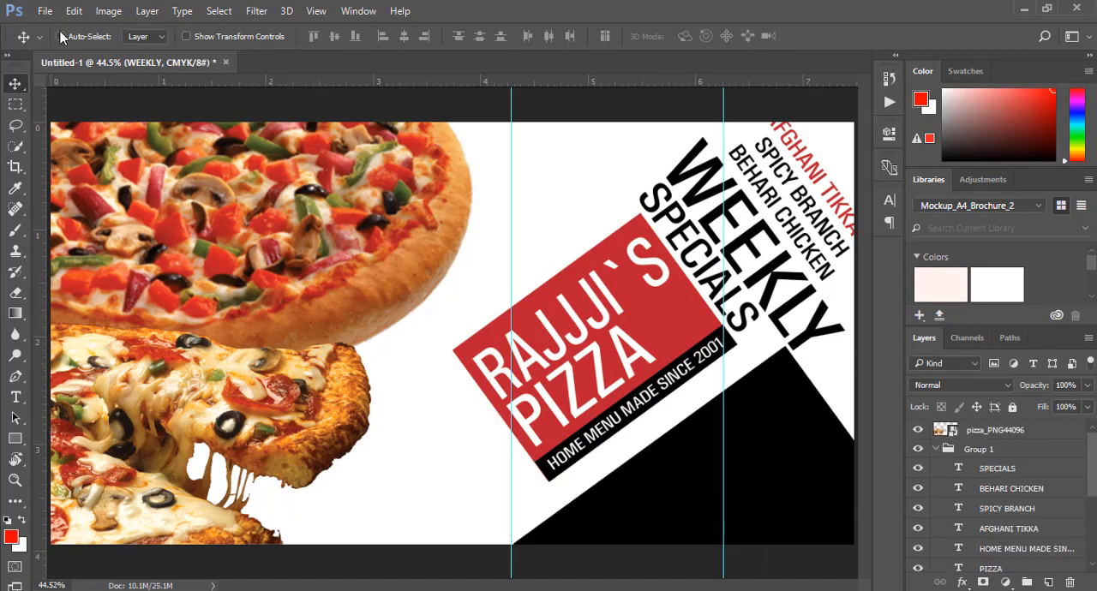
left_click(1004, 469)
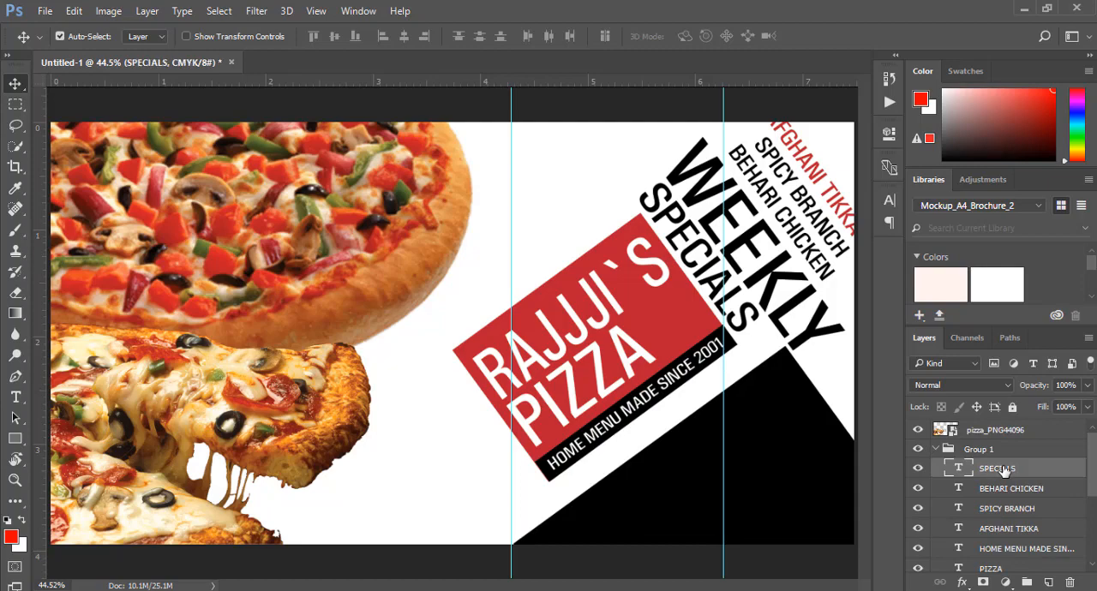
key("ctrl+j")
left_click_drag(721, 302, 495, 468)
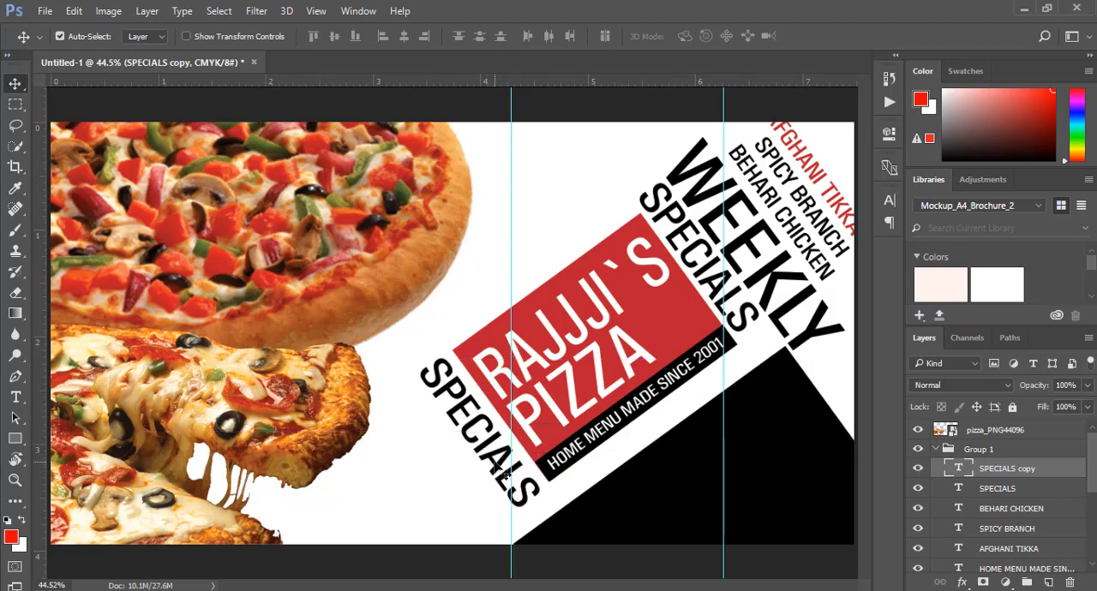
Rotate the SPECIALS copy by 180 degrees
left_click(73, 10)
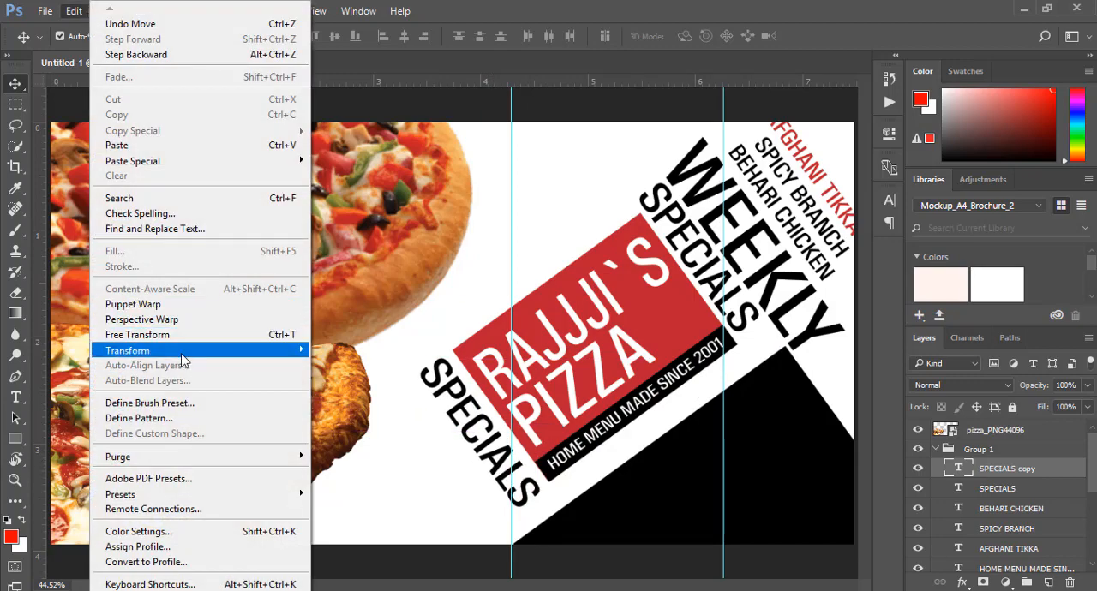
mouse_move(172, 350)
left_click(346, 471)
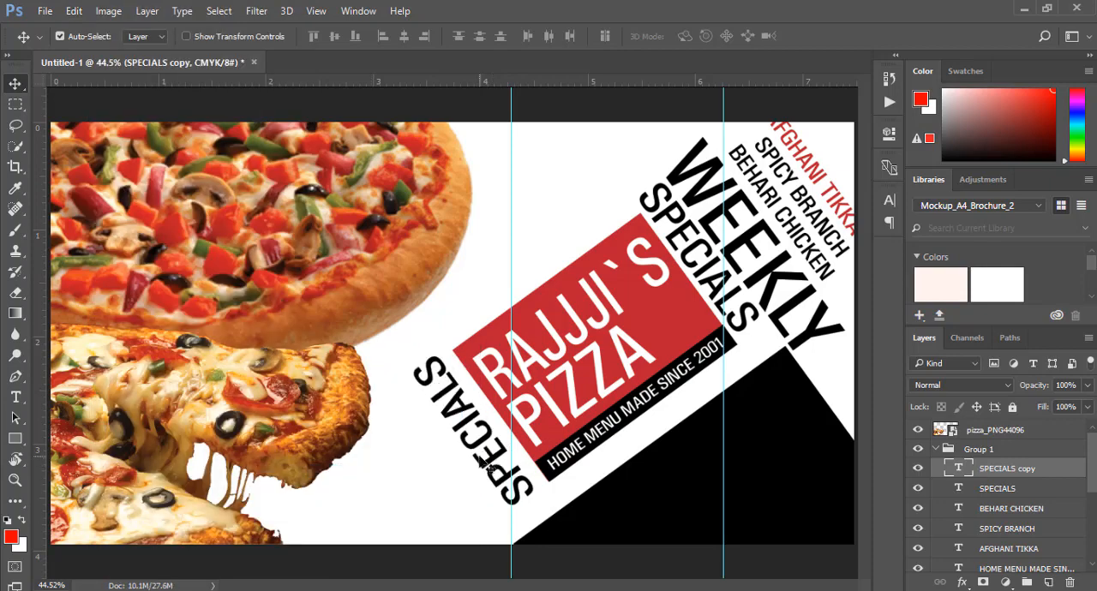
Replace the wording of the rotated SPECIALS copy with FAJITA
left_click(15, 397)
left_click(473, 431)
double_click(474, 431)
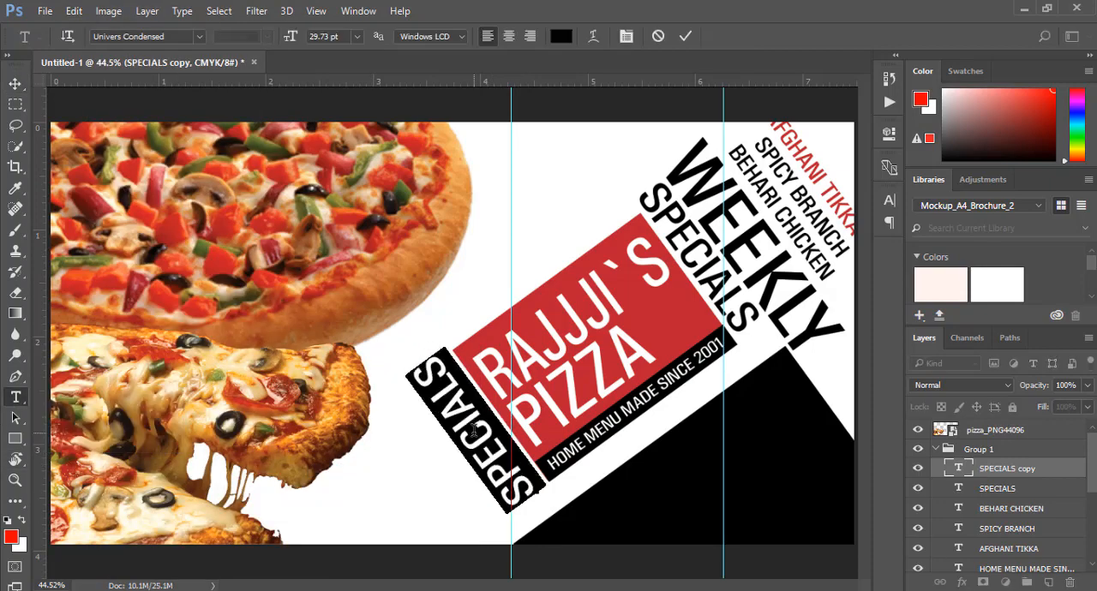
type("FA")
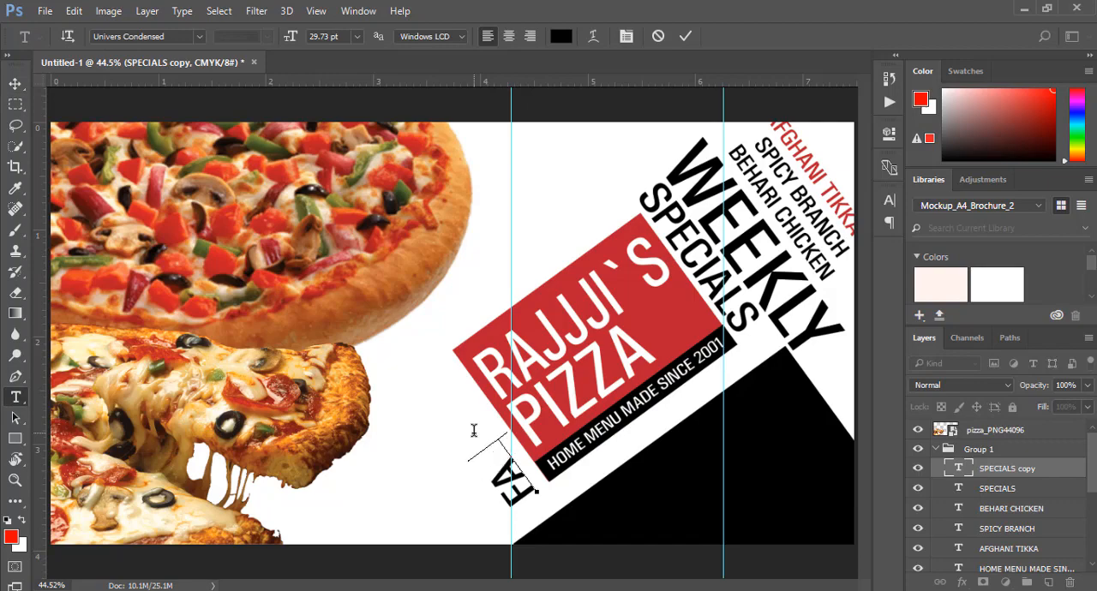
type("JITA SICHAN")
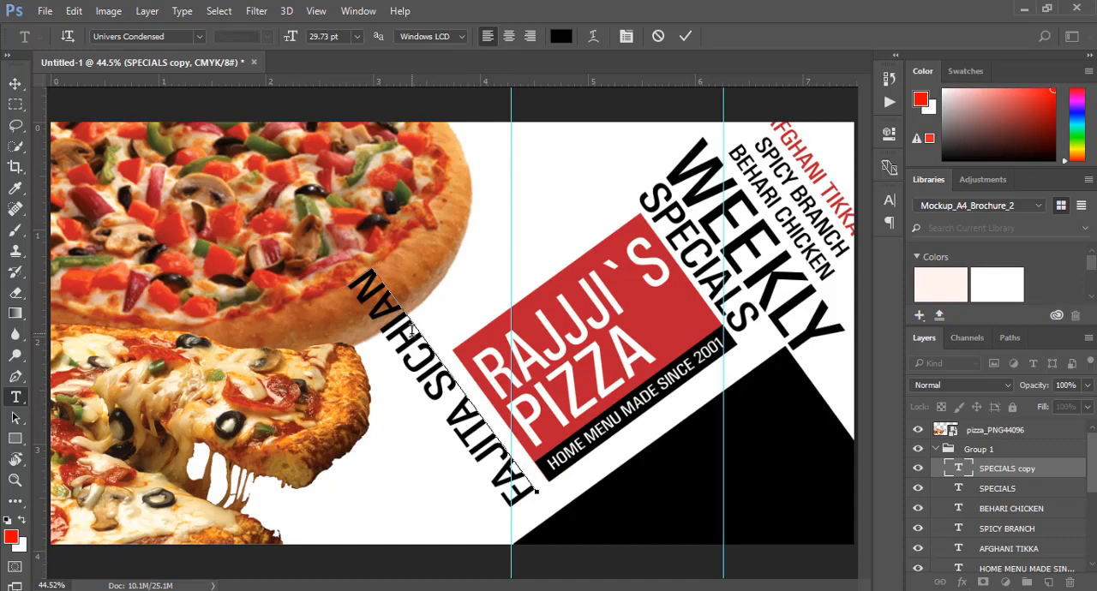
key("BackSpace")
key("BackSpace")
key("BackSpace")
key("BackSpace")
key("BackSpace")
key("BackSpace")
key("BackSpace")
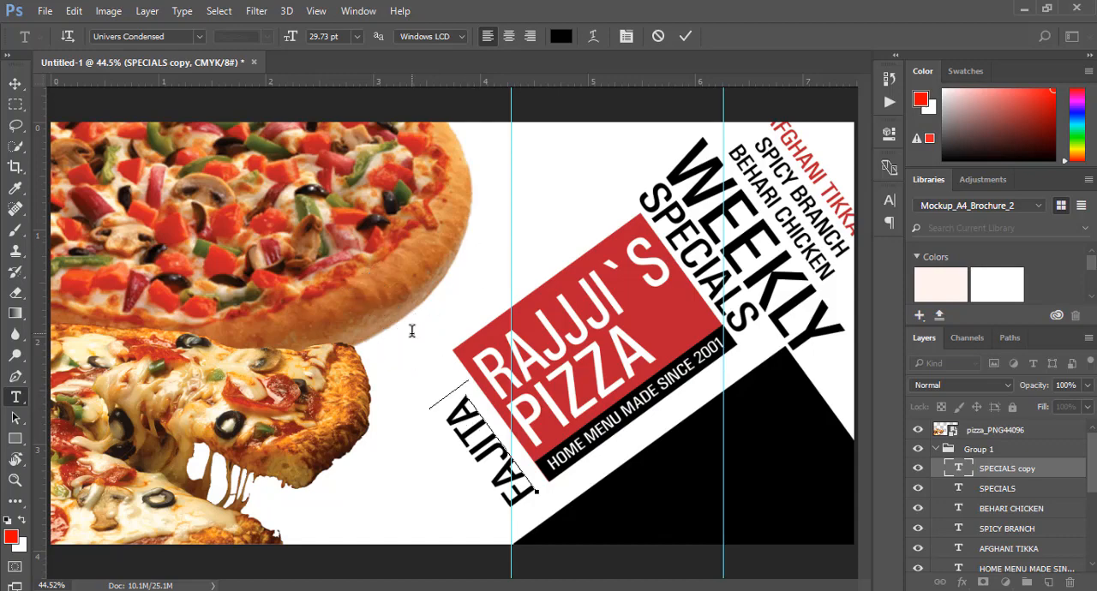
left_click(686, 36)
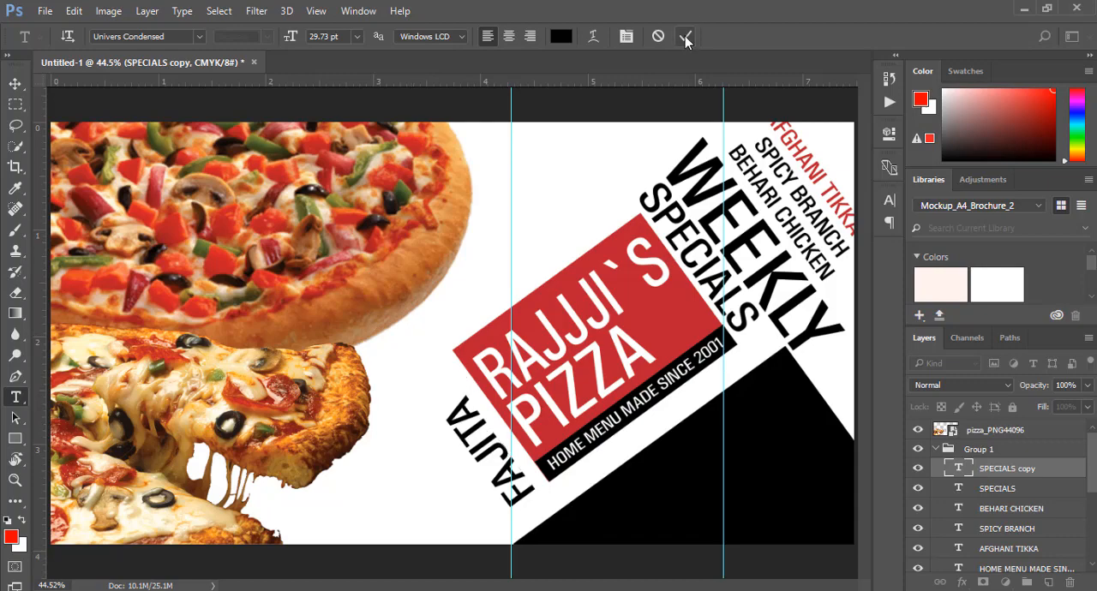
Move the FAJITA text slightly closer to the left edge of the logo's red rectangle
left_click(15, 83)
left_click(88, 138)
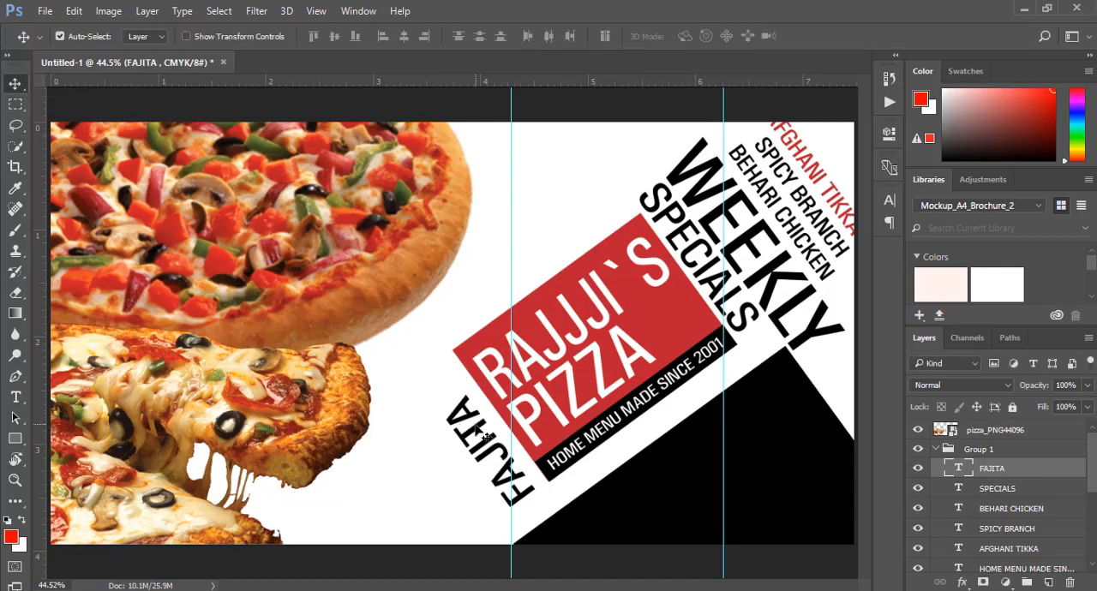
left_click_drag(484, 435, 495, 443)
key("Left")
key("Left")
key("Left")
key("Left")
key("Left")
key("Left")
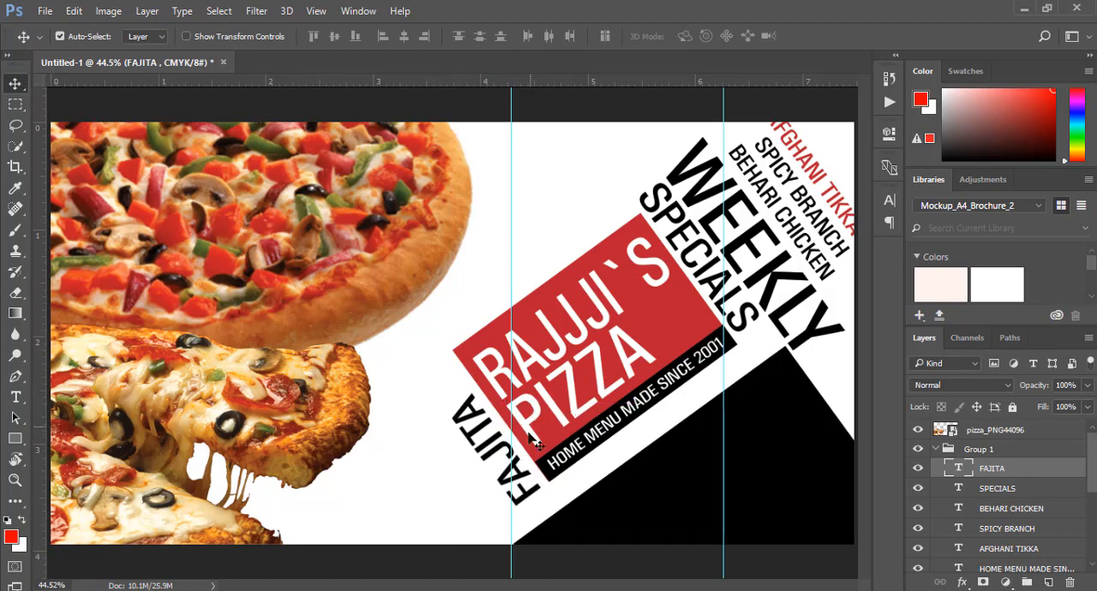
Duplicate the FAJITA text to its lower left and change the copy's wording to SMOKED CHICKEN
left_click_drag(514, 462, 468, 481)
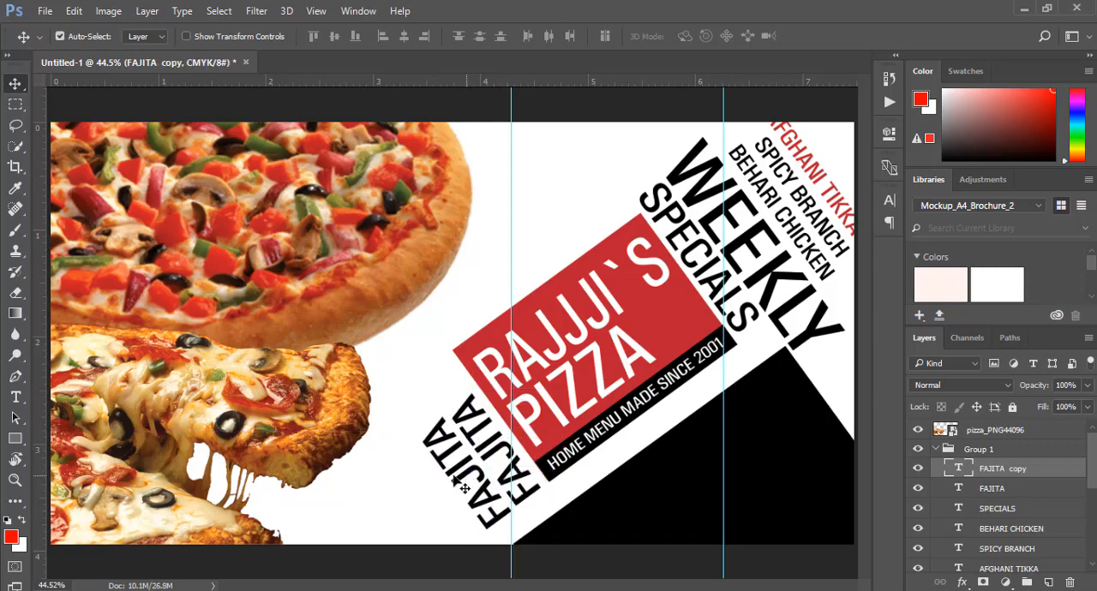
left_click(15, 397)
left_click(463, 486)
key("ctrl+a")
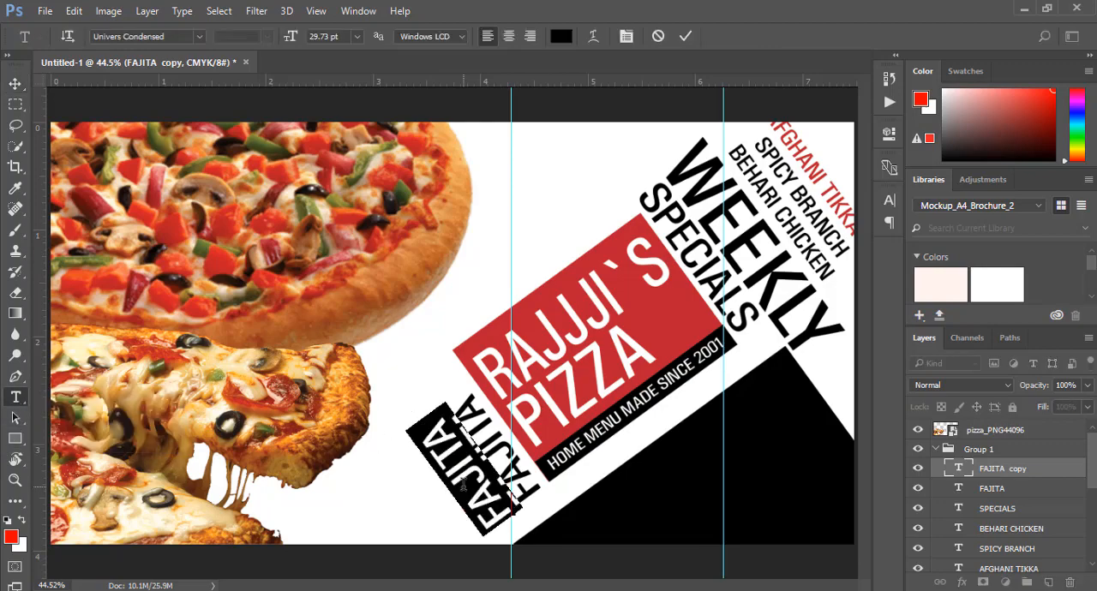
type("SMKO")
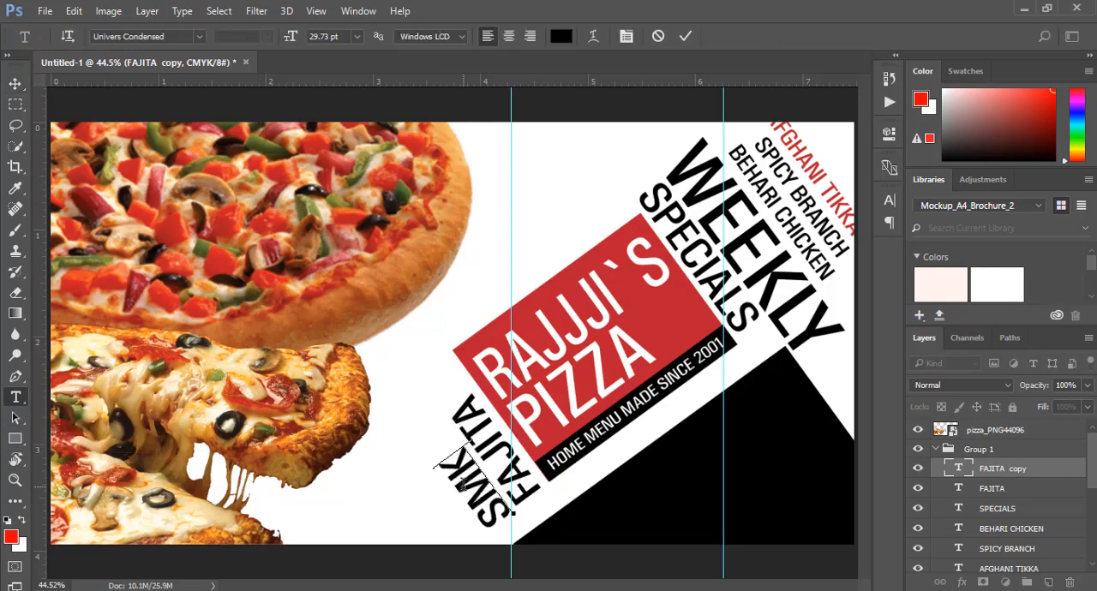
key("BackSpace")
key("BackSpace")
type("OKED CHICKEN")
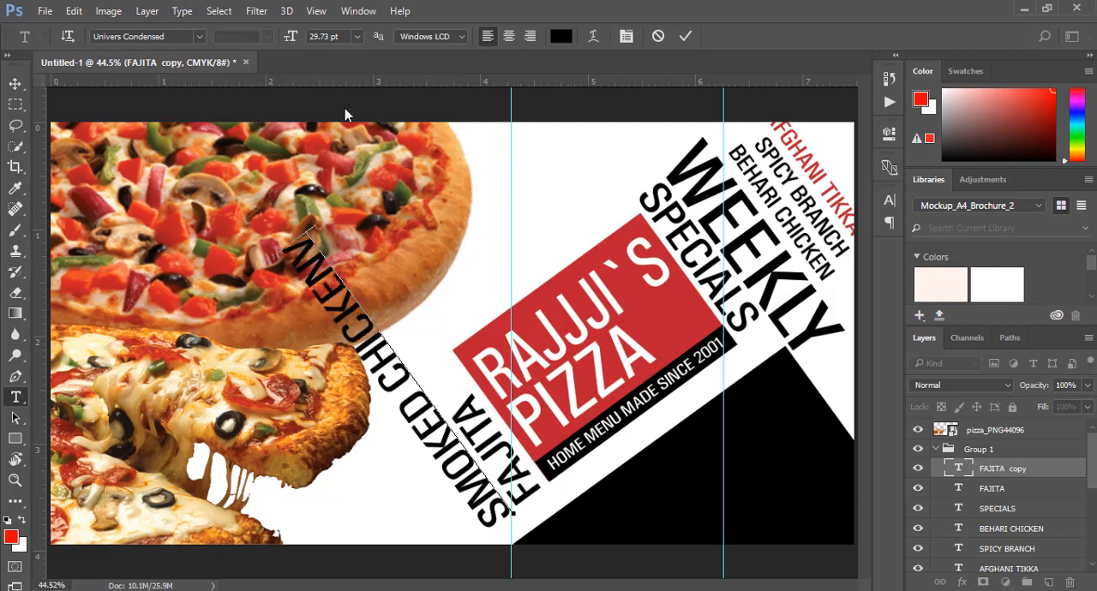
left_click(14, 83)
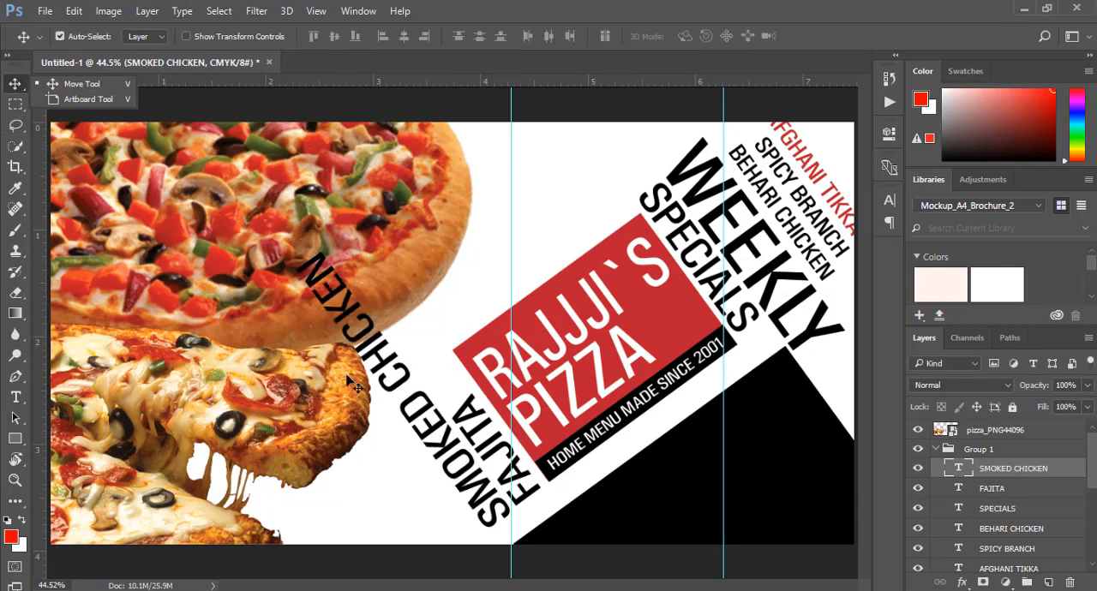
Shorten the visible wording of the SMOKED CHICKEN text to SMOKED and align it beside FAJITA
left_click_drag(437, 433, 494, 336)
left_click(17, 399)
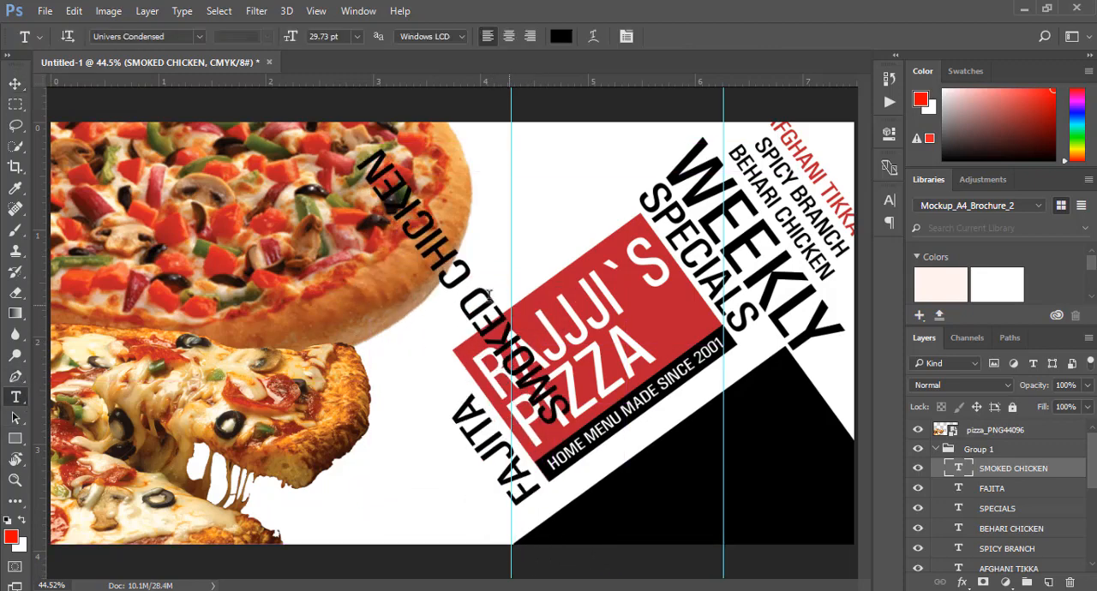
left_click(465, 285)
key("shift+End")
key("Delete")
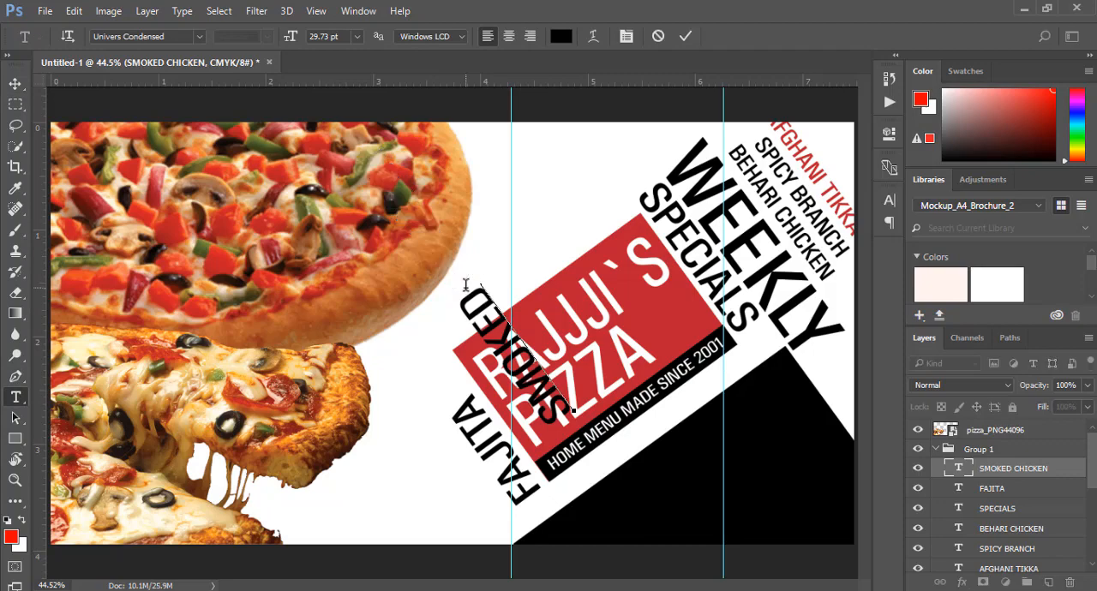
key("ctrl+z")
key("ctrl+z")
left_click(682, 38)
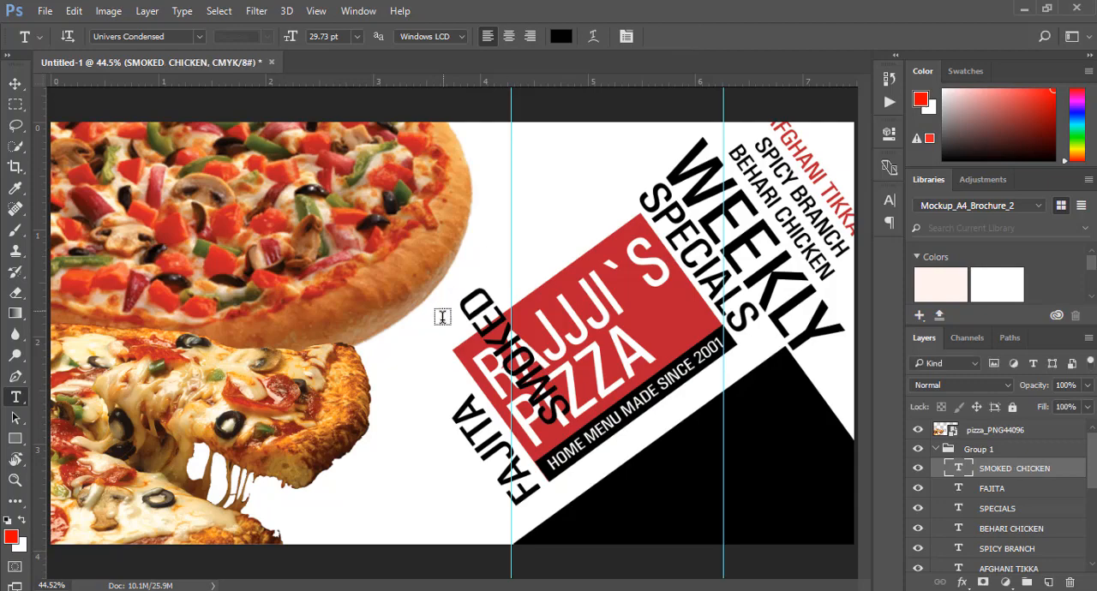
key("v")
left_click_drag(535, 370, 464, 474)
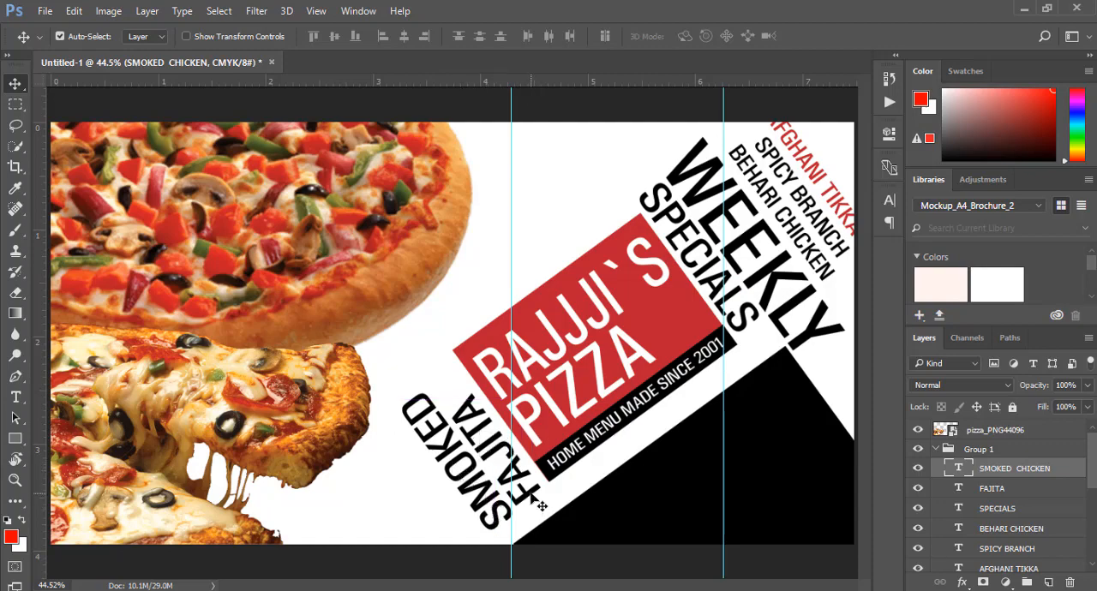
Recolour the SMOKED text with the red sampled from the logo rectangle
left_click(16, 396)
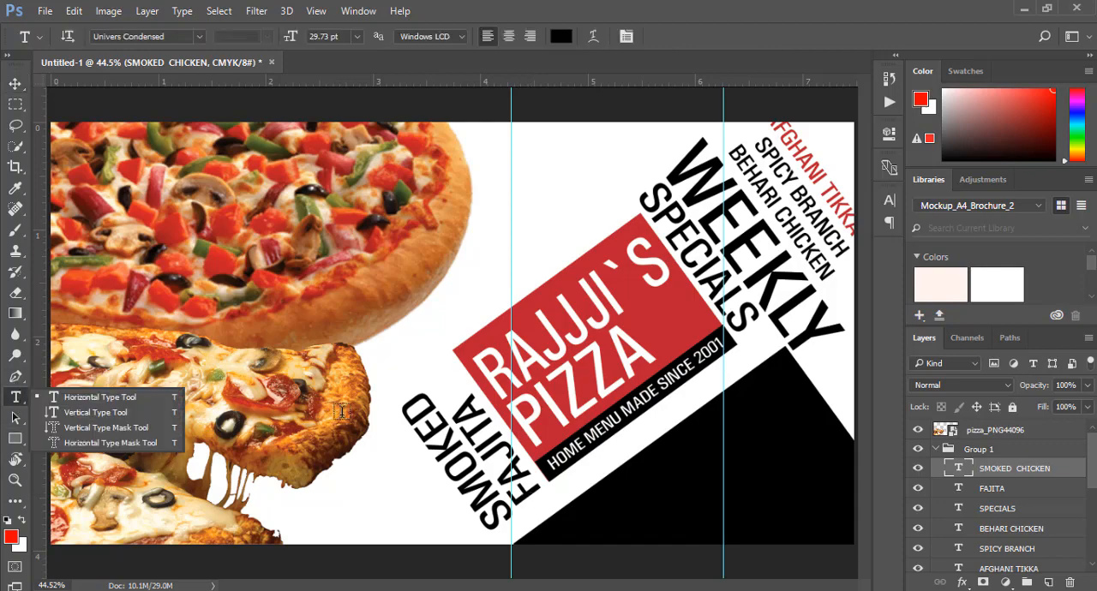
double_click(462, 467)
left_click(560, 36)
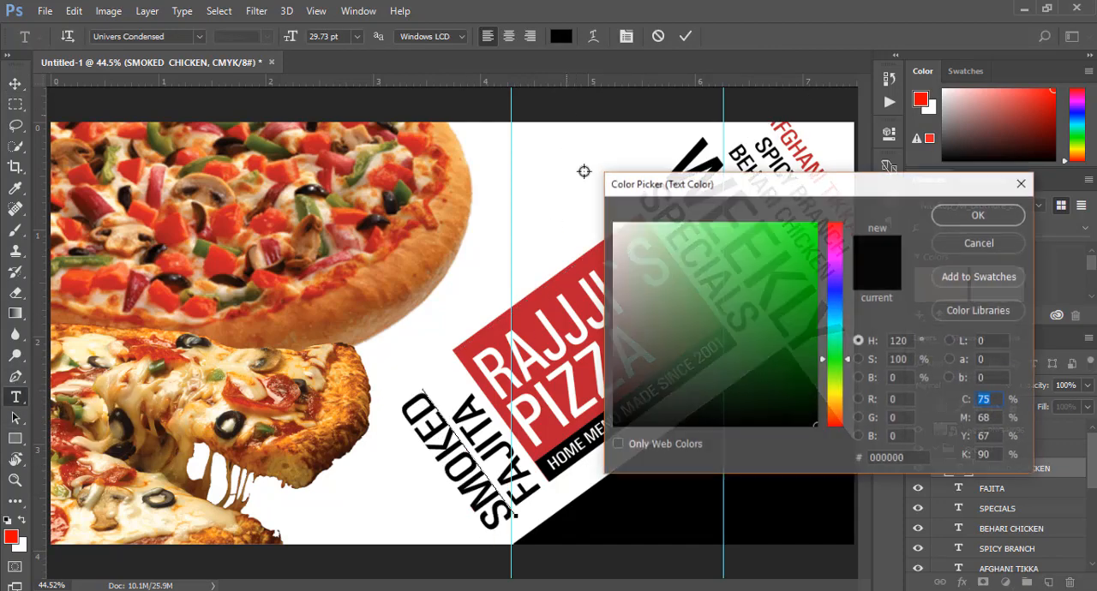
left_click(568, 289)
left_click(943, 213)
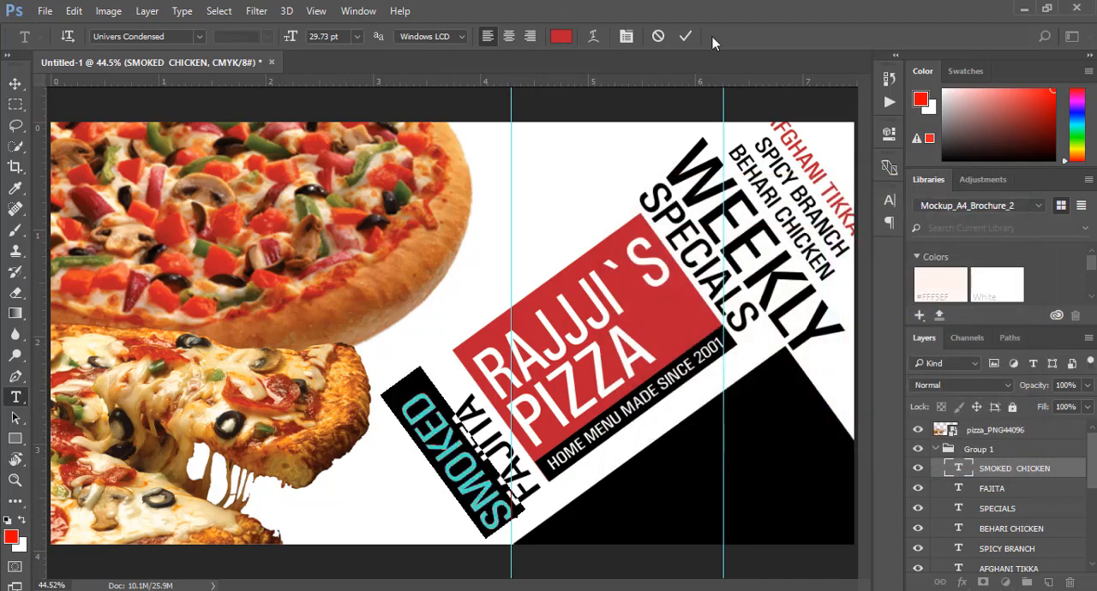
left_click(683, 36)
Duplicate the SMOKED text to its lower left and change the copy's wording to PEPPERONI
left_click(15, 83)
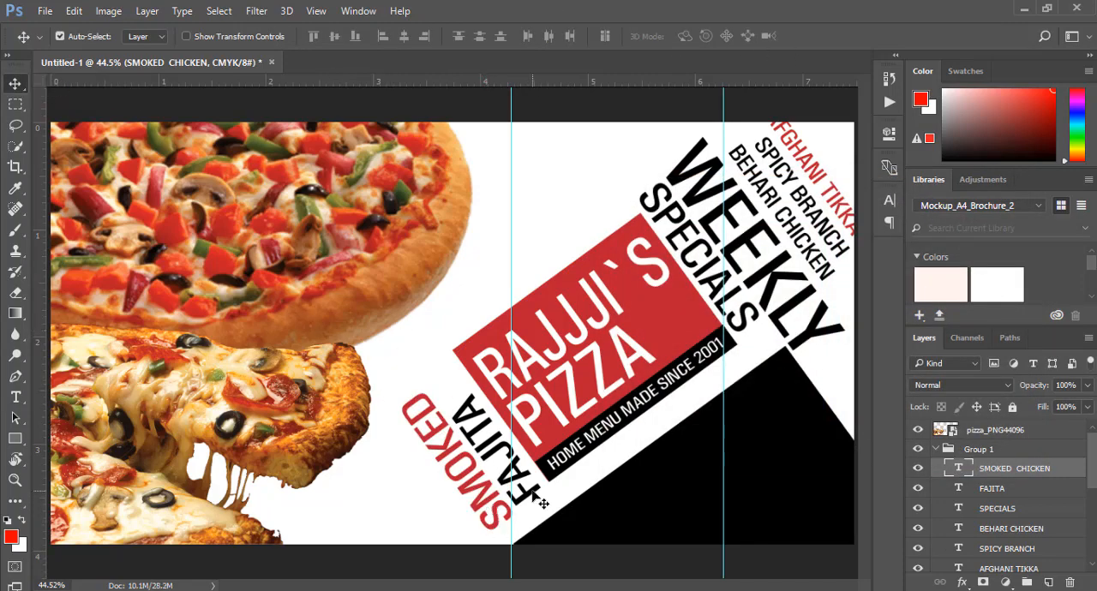
left_click_drag(520, 473, 486, 498)
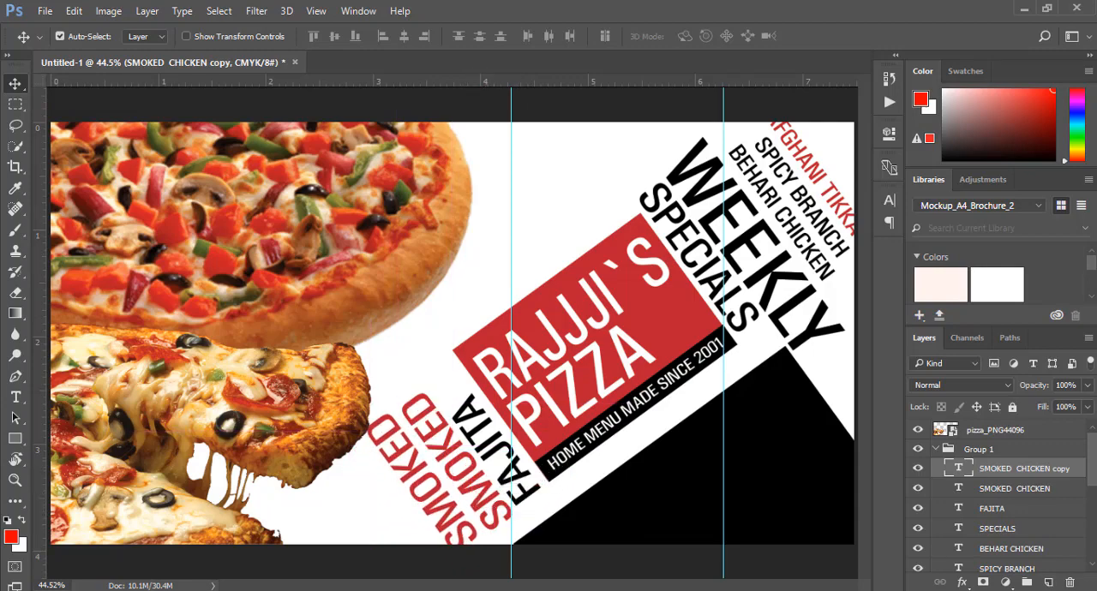
left_click_drag(16, 396, 15, 397)
left_click(90, 399)
left_click(439, 506)
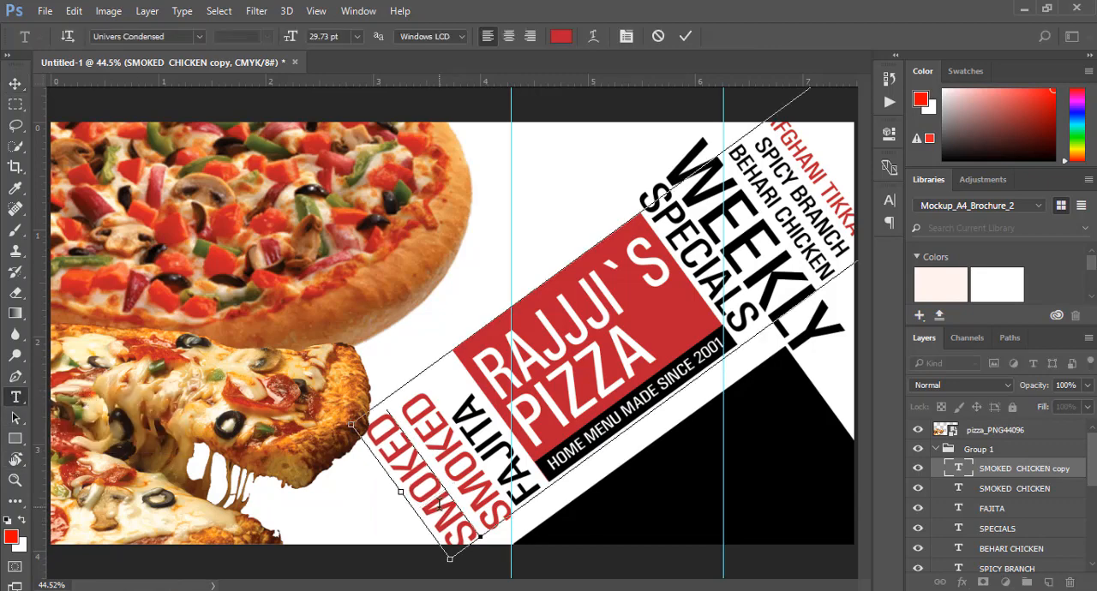
double_click(439, 503)
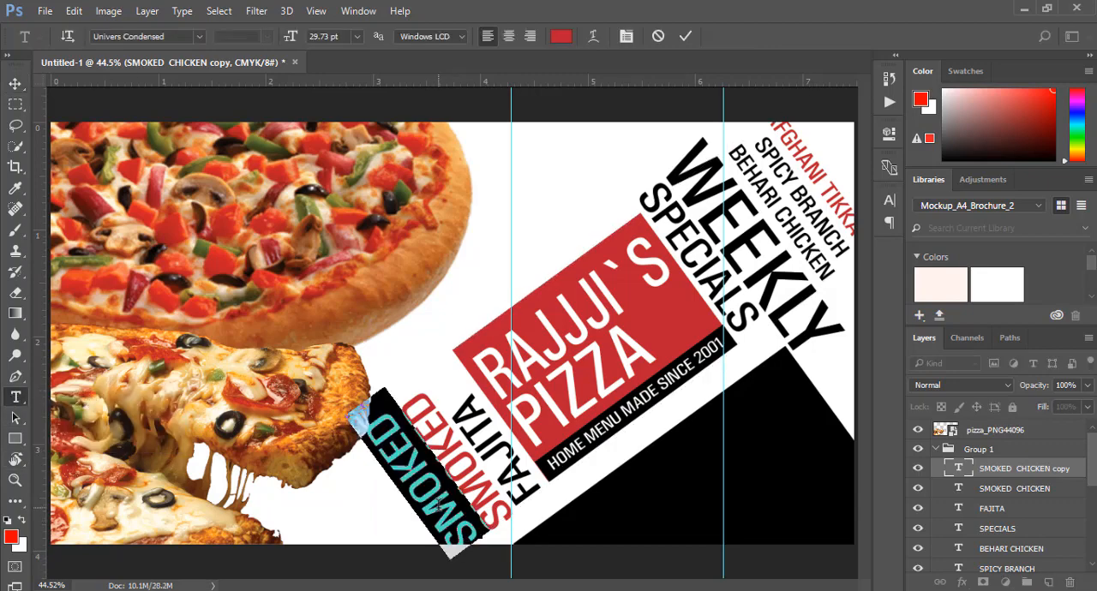
type("PEPPERP")
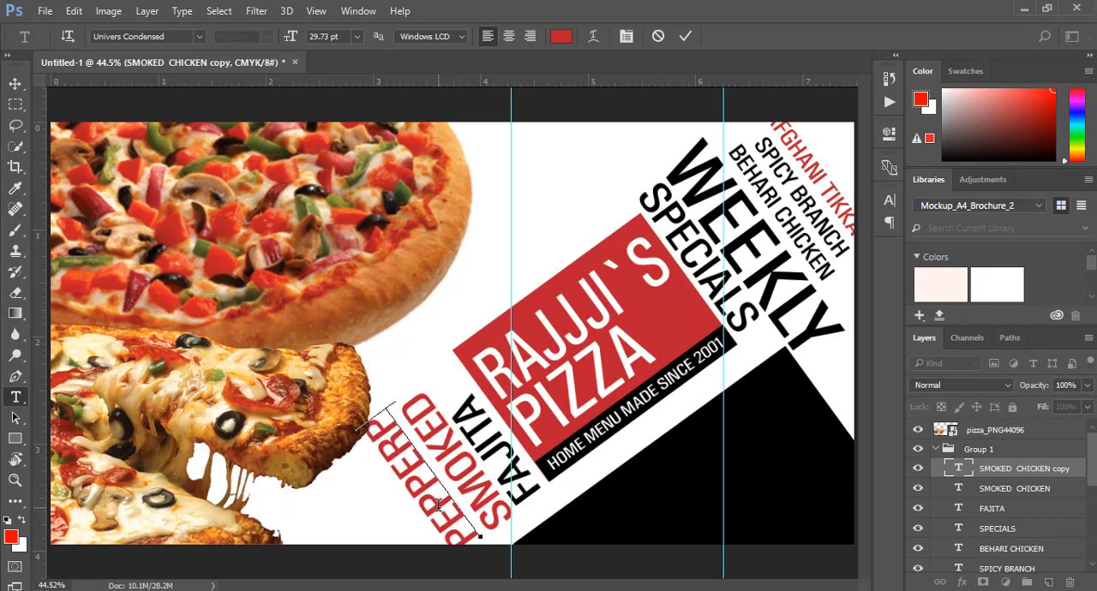
key("BackSpace")
key("BackSpace")
key("BackSpace")
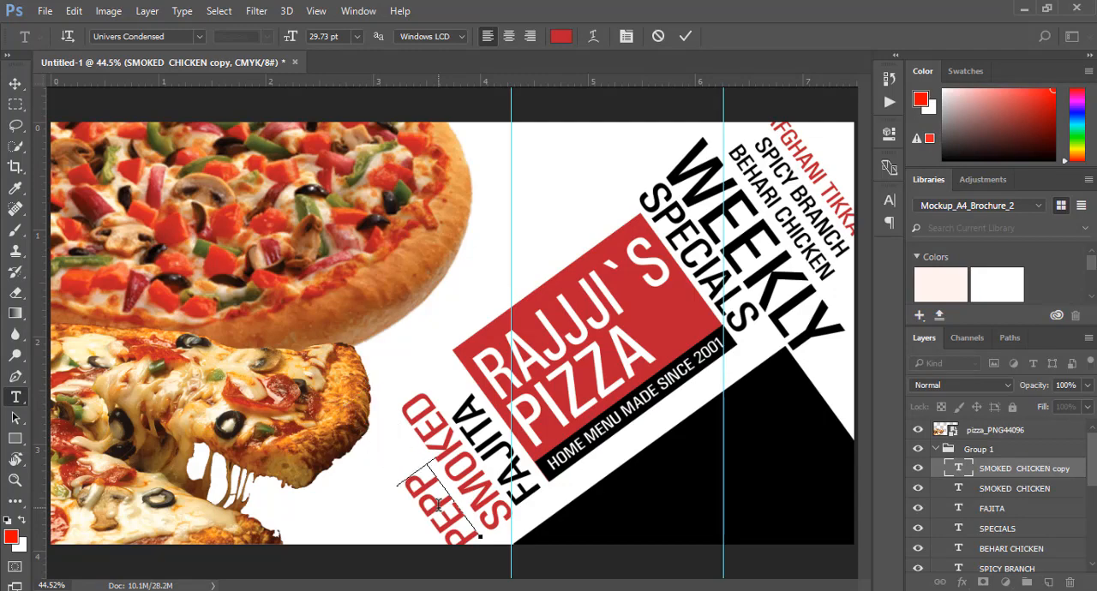
type("ERONI")
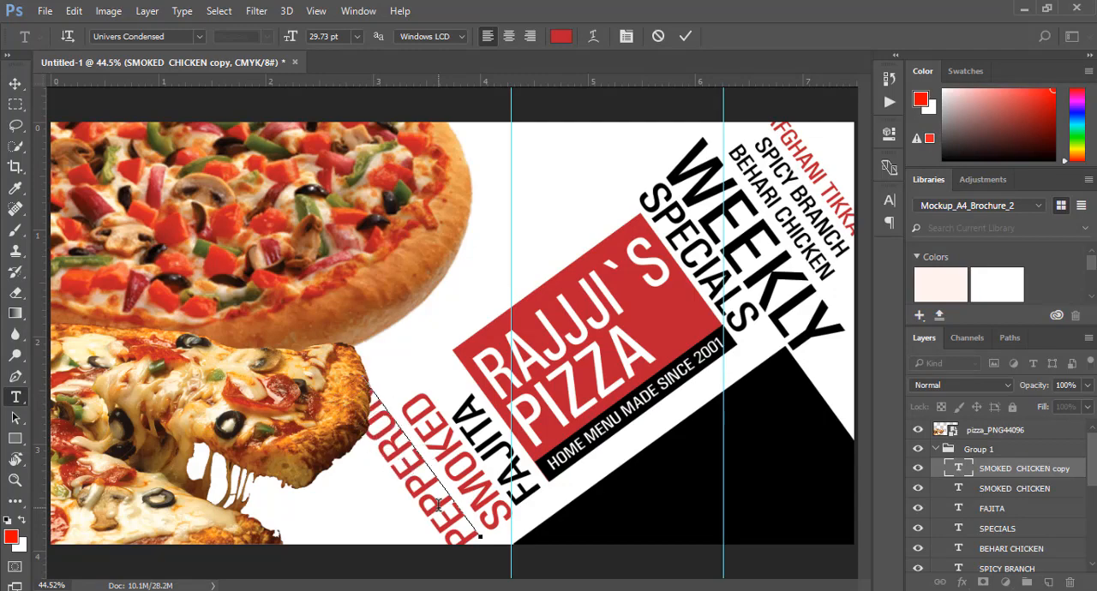
left_click(684, 36)
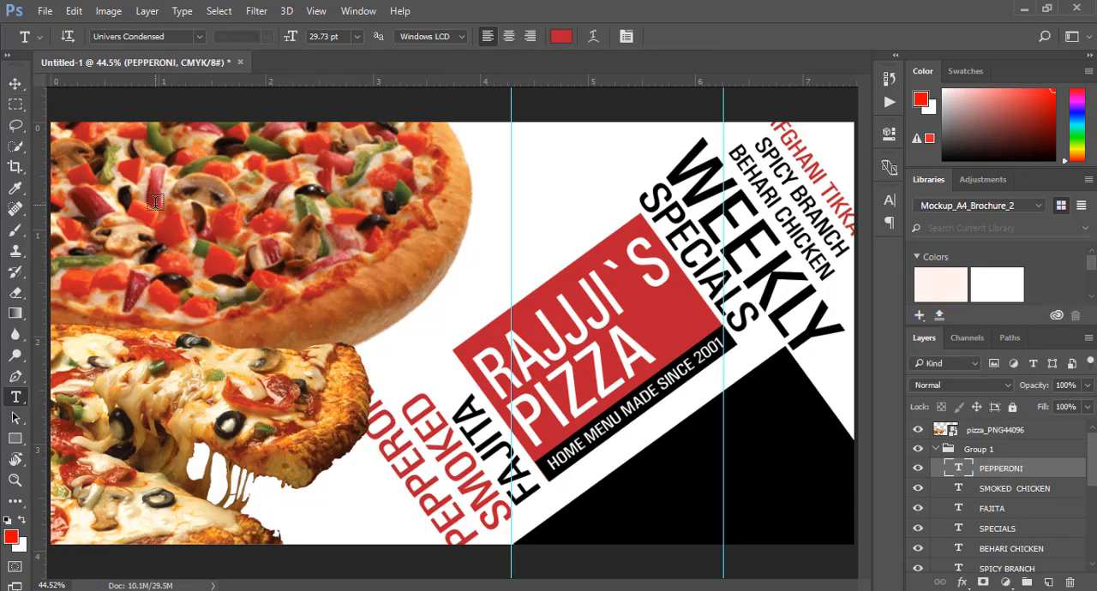
Slide the PEPPERONI text down along its diagonal, clear of the pizza slice, so its first letters run off the flyer's bottom edge
key("v")
left_click_drag(445, 525, 478, 562)
key("Down")
key("Down")
key("Down")
key("Down")
key("Down")
key("Down")
key("Down")
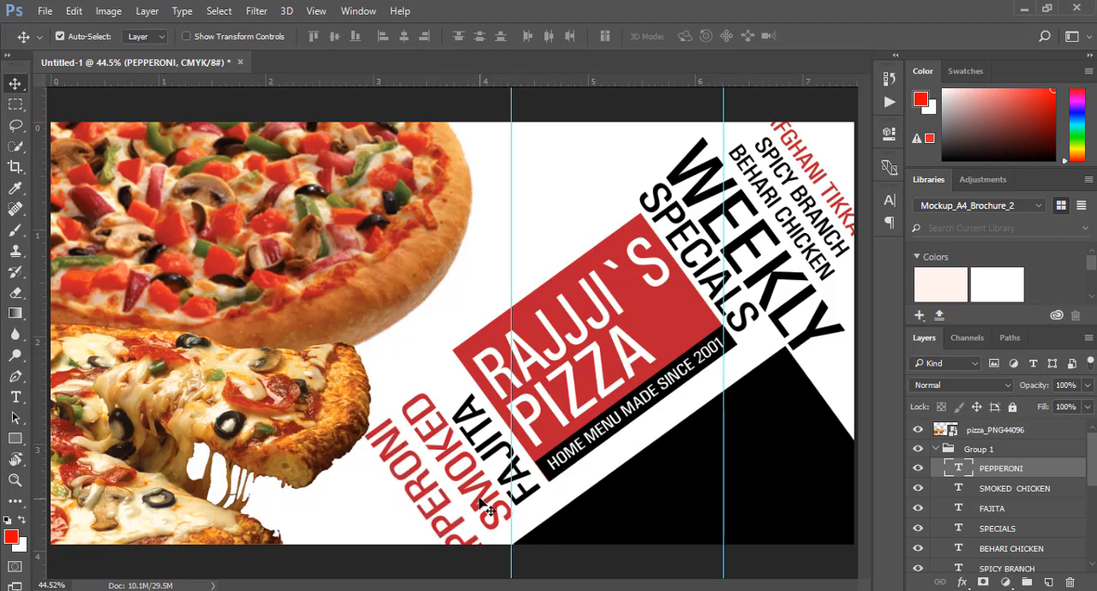
Place the PEPPERONI layer below FAJITA in the layer order and nudge the SMOKED text slightly to the left
left_click(1036, 489)
left_click(495, 497)
left_click_drag(1011, 484, 1011, 514)
left_click(471, 487)
key("Left")
key("Left")
key("Left")
key("Left")
key("Left")
key("Left")
key("Left")
key("Left")
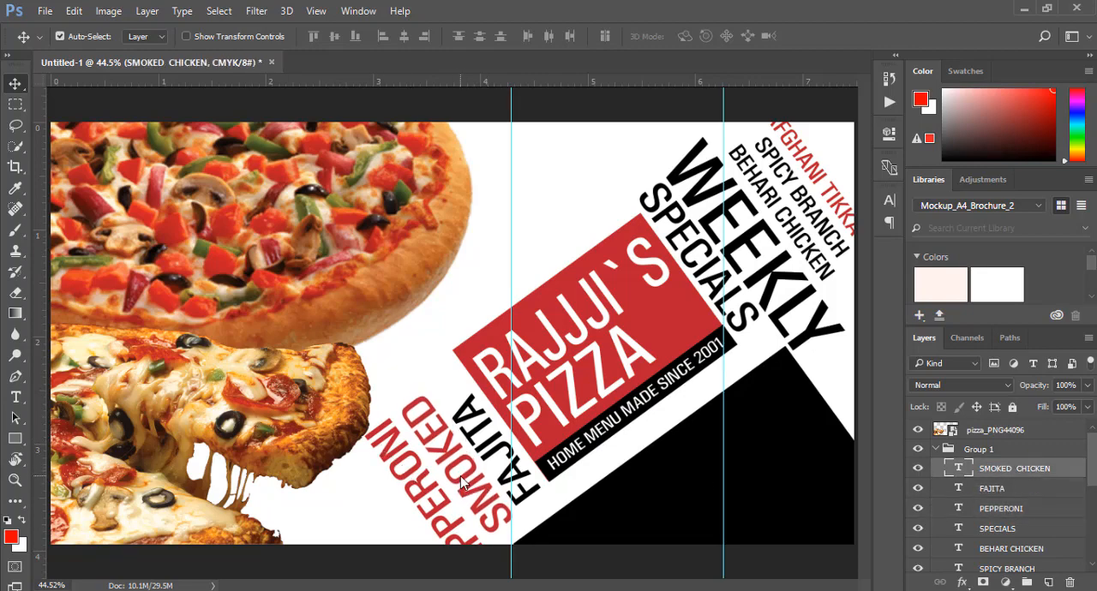
key("Left")
key("Left")
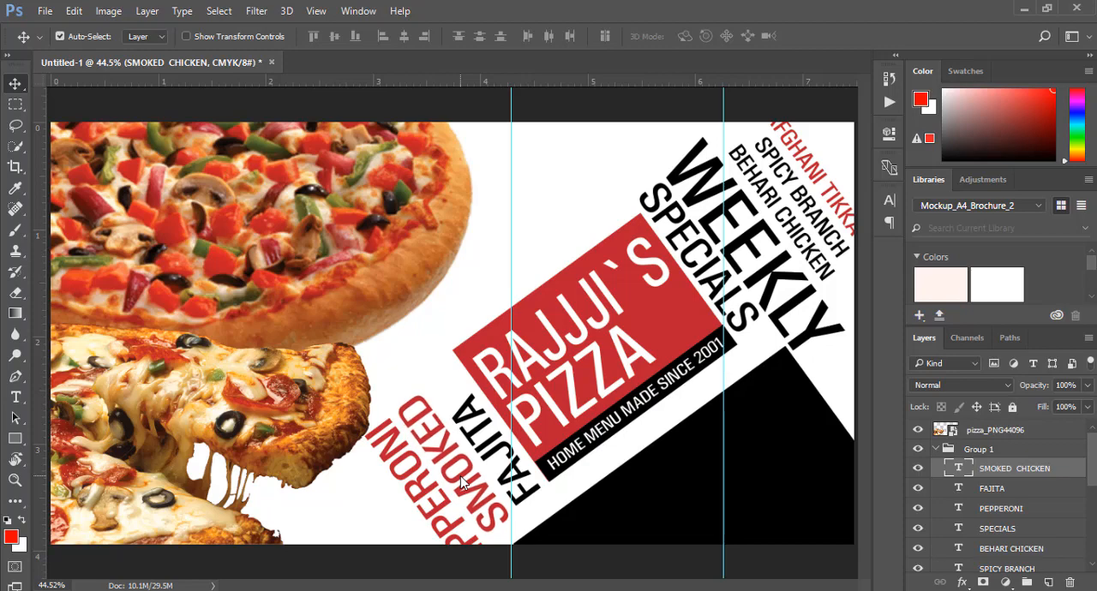
Place the PEPPERONI layer above SMOKED CHICKEN and recolour its text black
left_click_drag(16, 397, 77, 396)
left_click(442, 522)
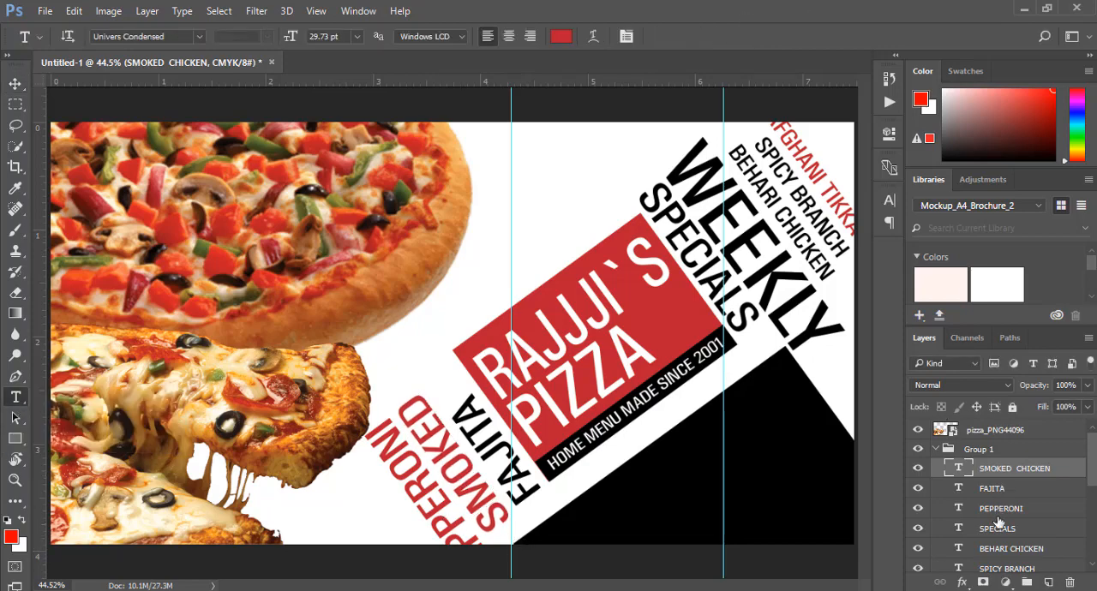
left_click_drag(999, 509, 989, 461)
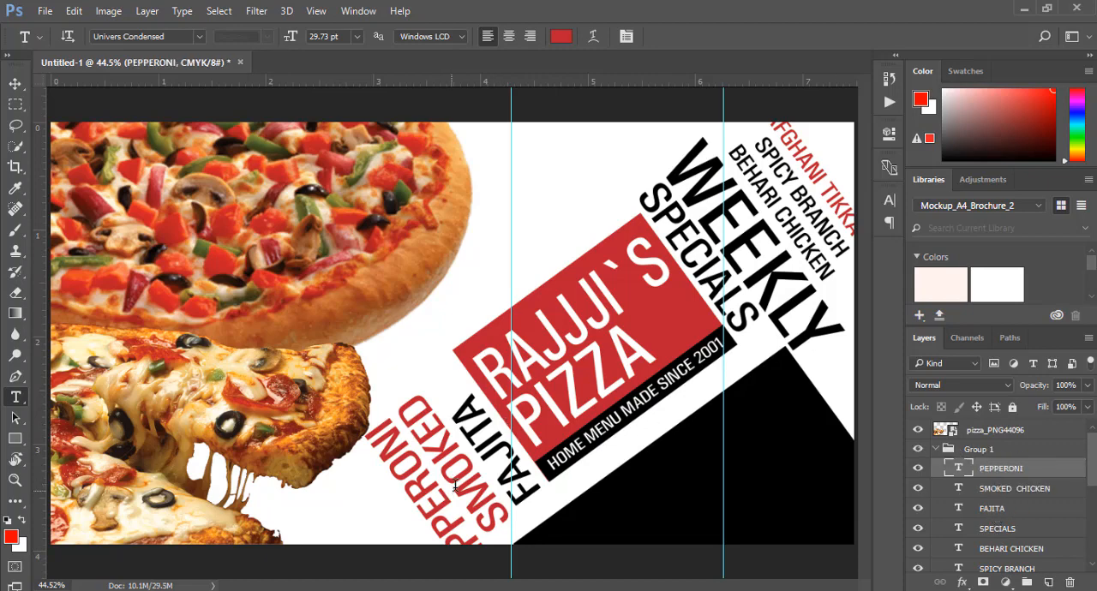
left_click_drag(454, 487, 512, 570)
left_click(560, 36)
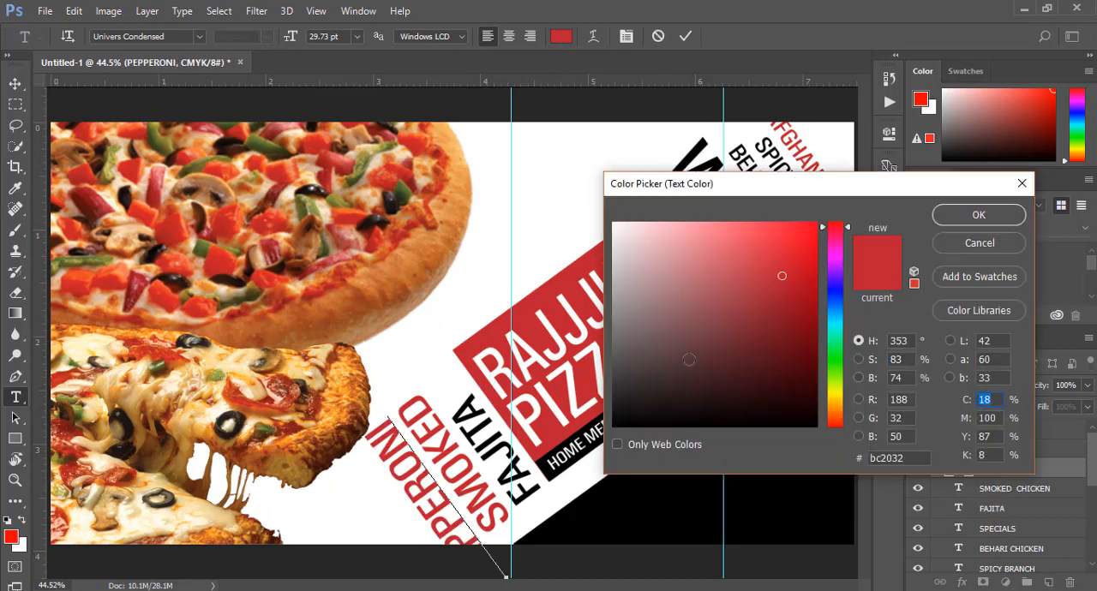
left_click(696, 425)
left_click(943, 219)
left_click(684, 36)
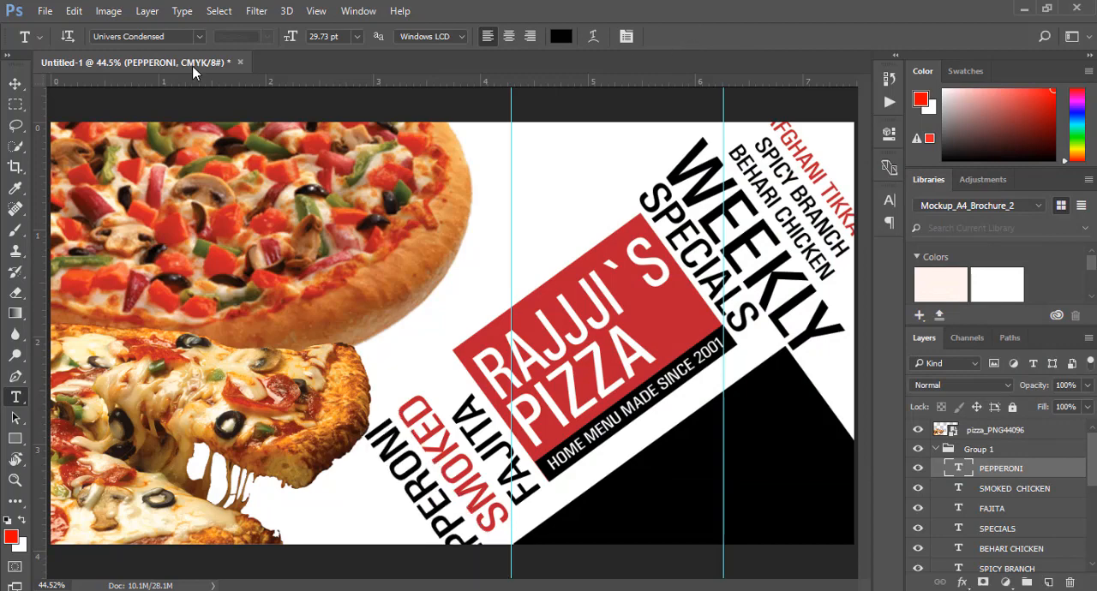
Duplicate the PEPPERONI text to its lower left
left_click(15, 83)
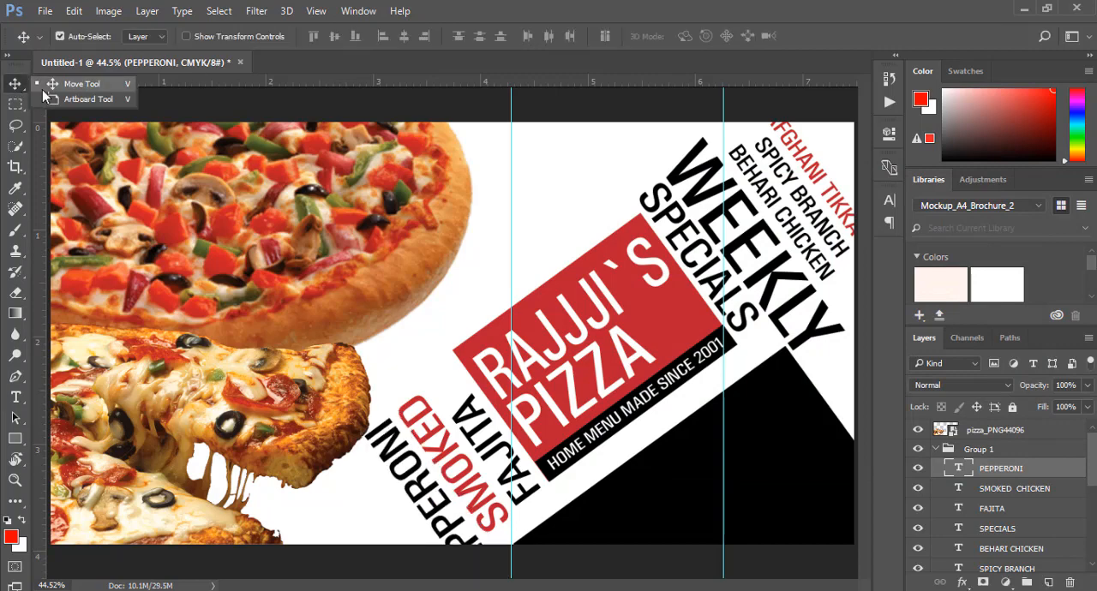
left_click(823, 181)
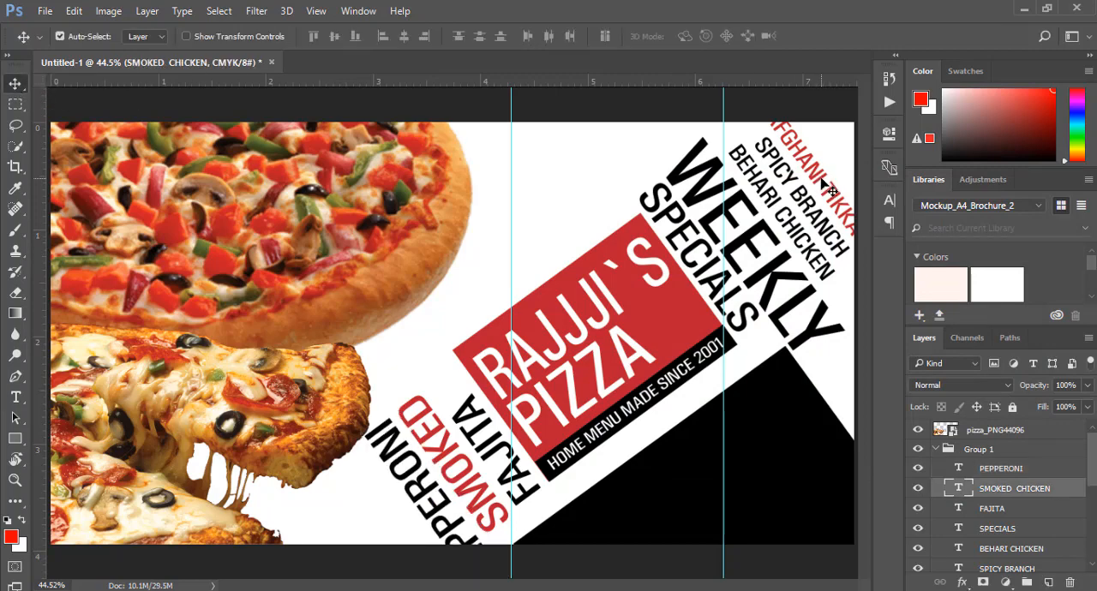
left_click(461, 540)
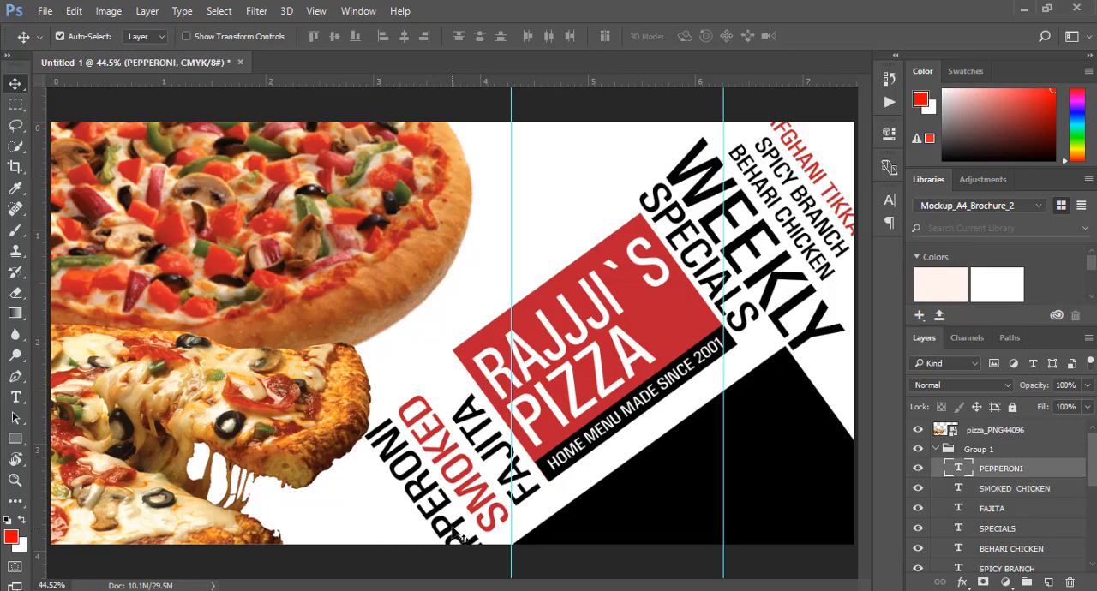
left_click_drag(461, 540, 423, 562)
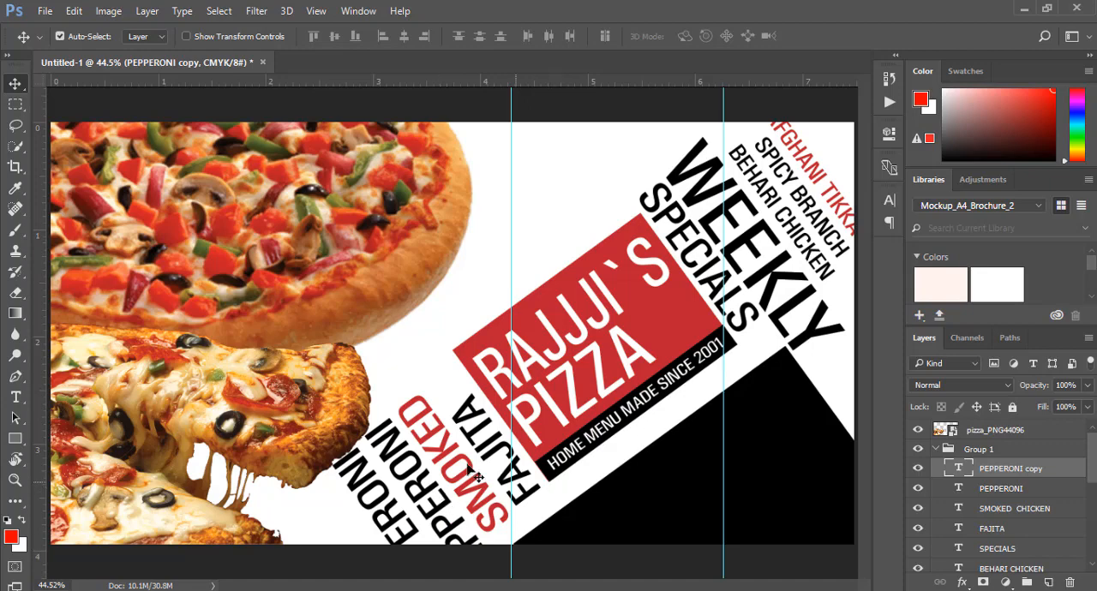
Change the PEPPERONI copy's wording to SCILIAN and move it up beside PEPPERONI along the same diagonal
left_click_drag(16, 397, 78, 392)
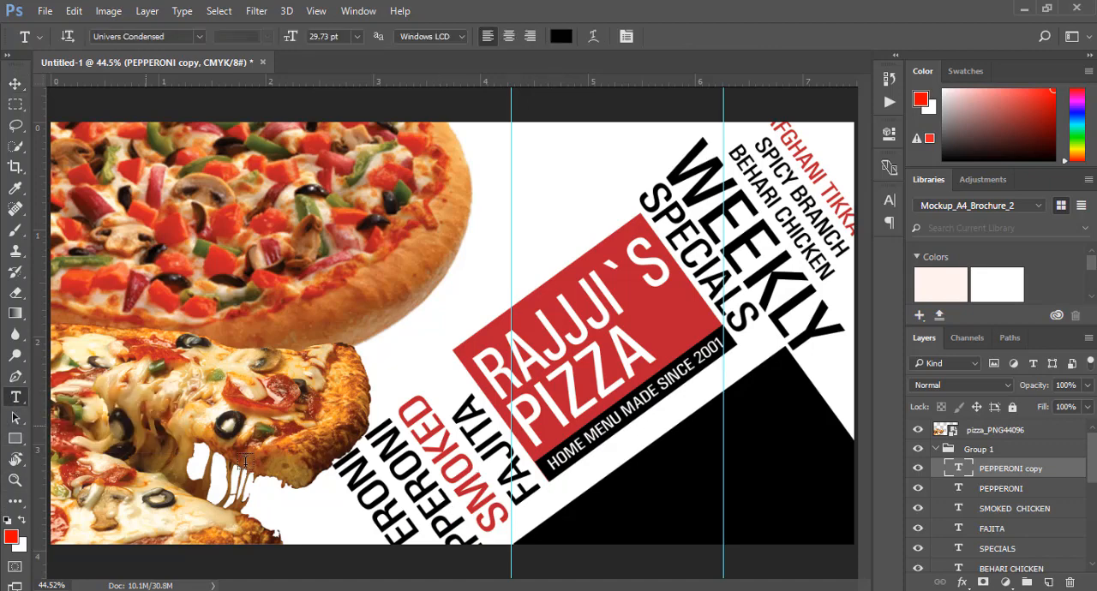
left_click(377, 515)
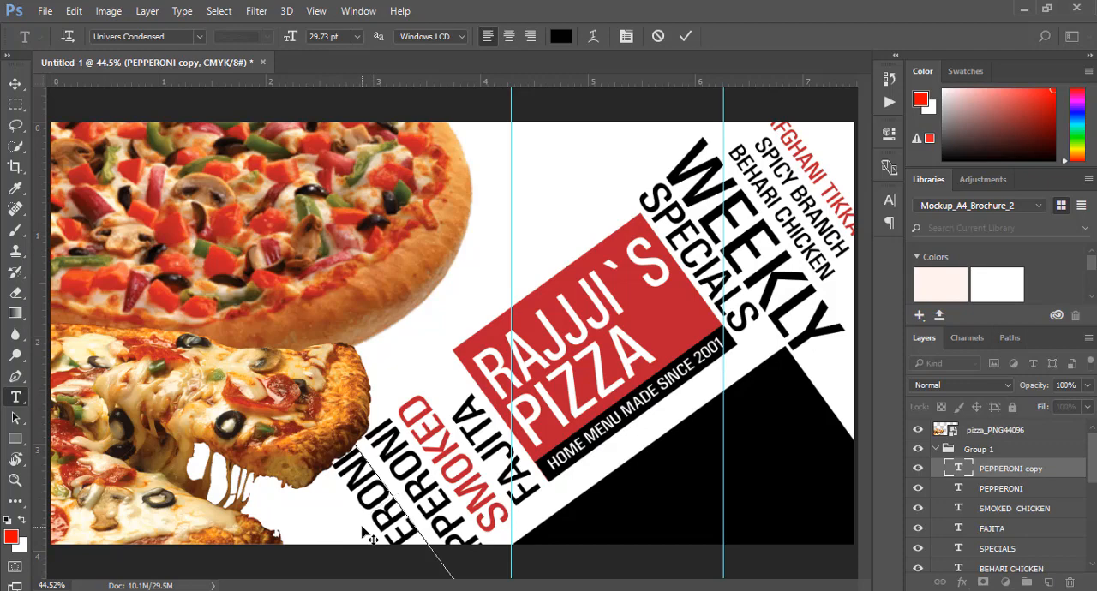
type("SIC")
key("ctrl+a")
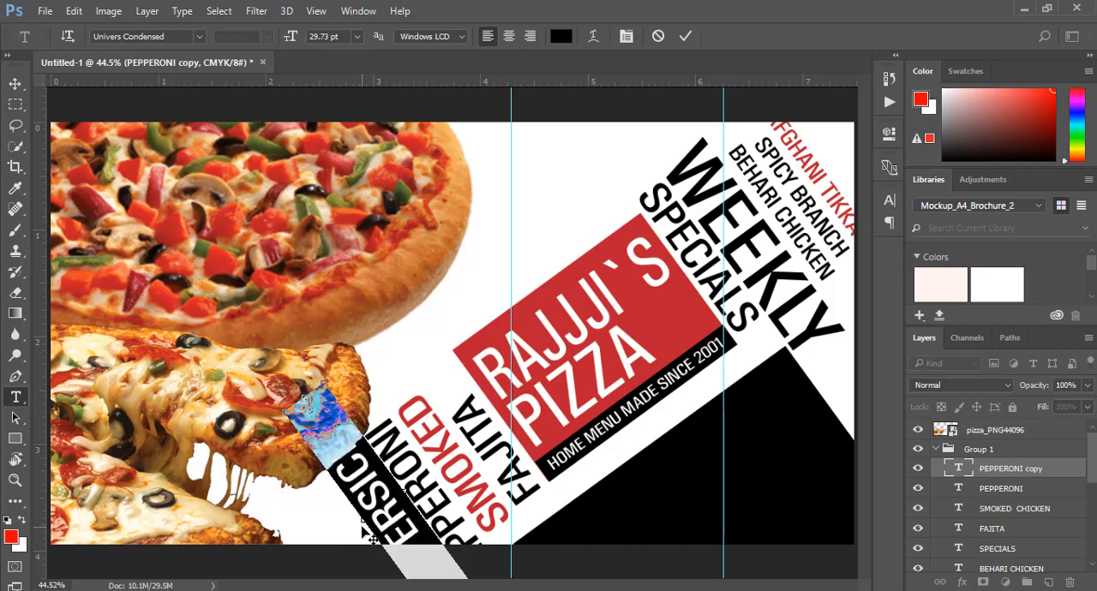
key("BackSpace")
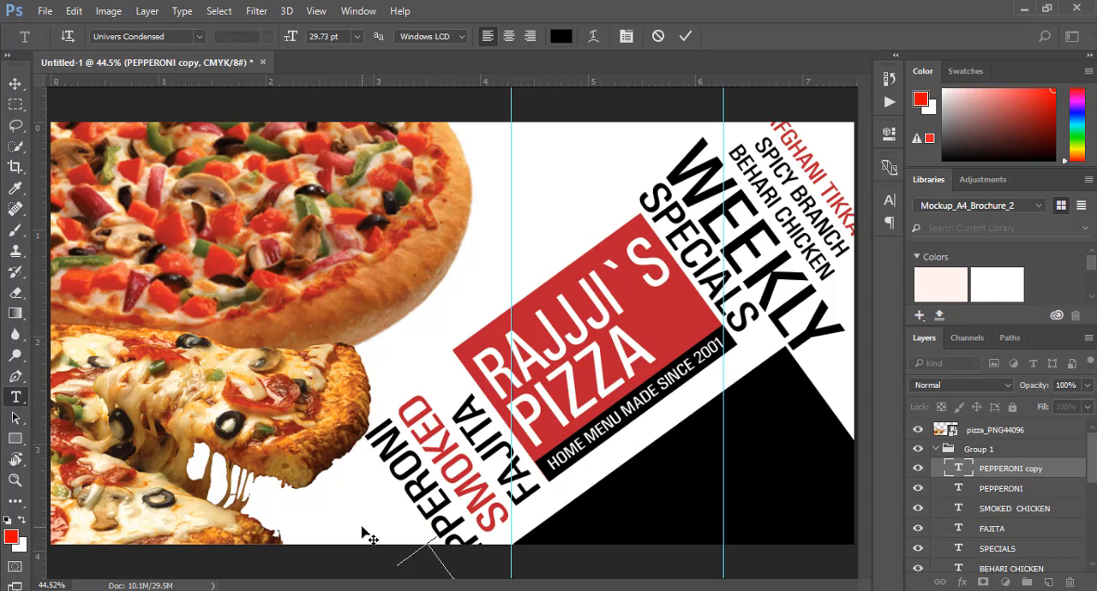
type("SCILIAN")
left_click(684, 36)
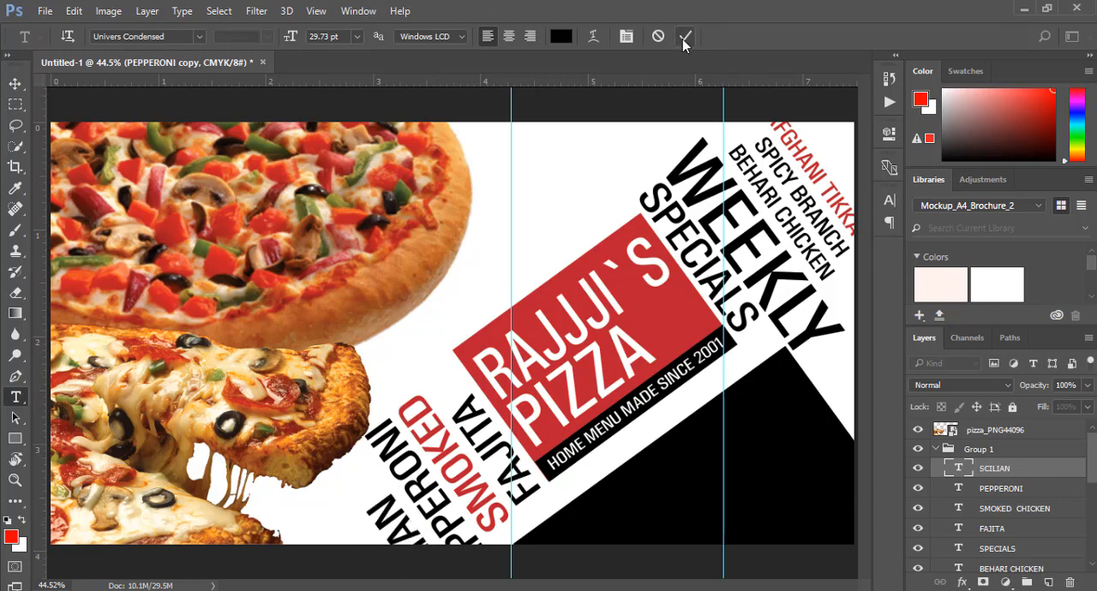
key("v")
left_click_drag(401, 529, 366, 482)
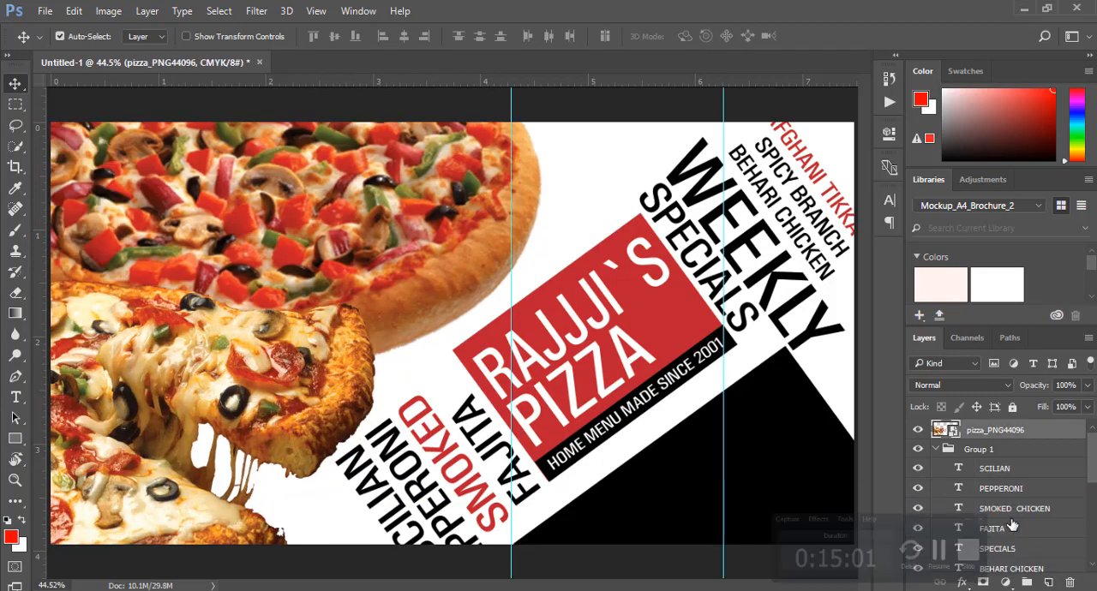
Draw a circle about 591 px wide over the pizza images with the Ellipse tool and fill it black
left_click(15, 439)
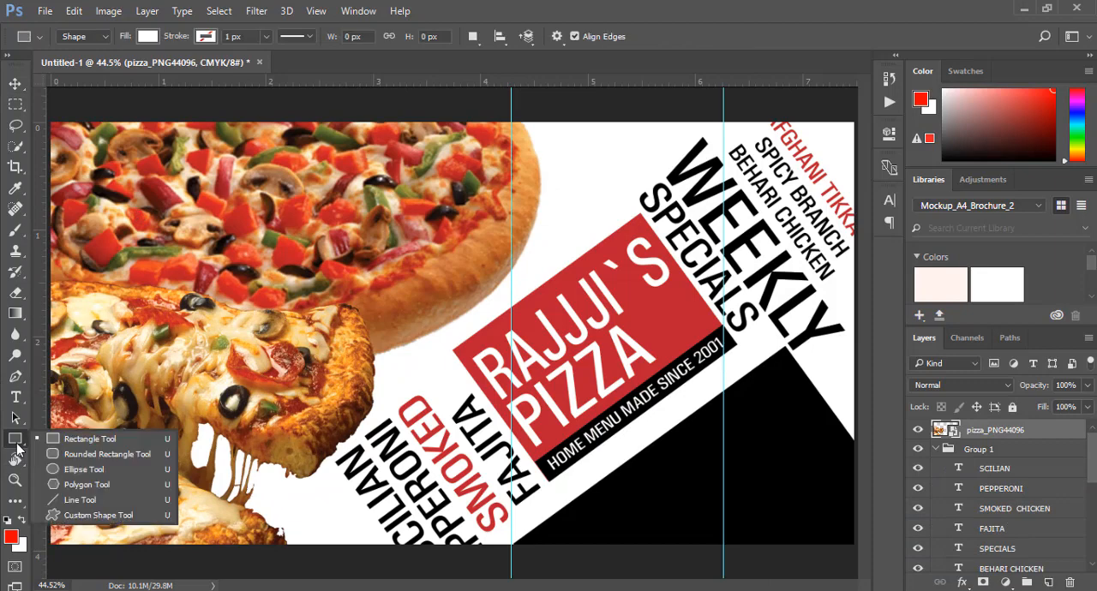
left_click(94, 471)
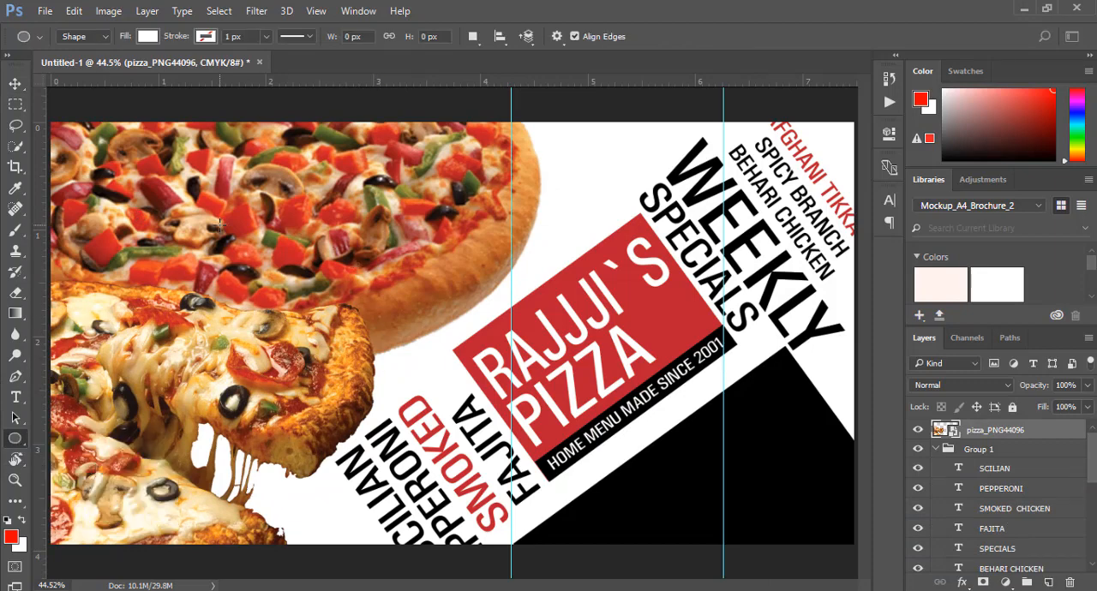
left_click_drag(209, 212, 421, 425)
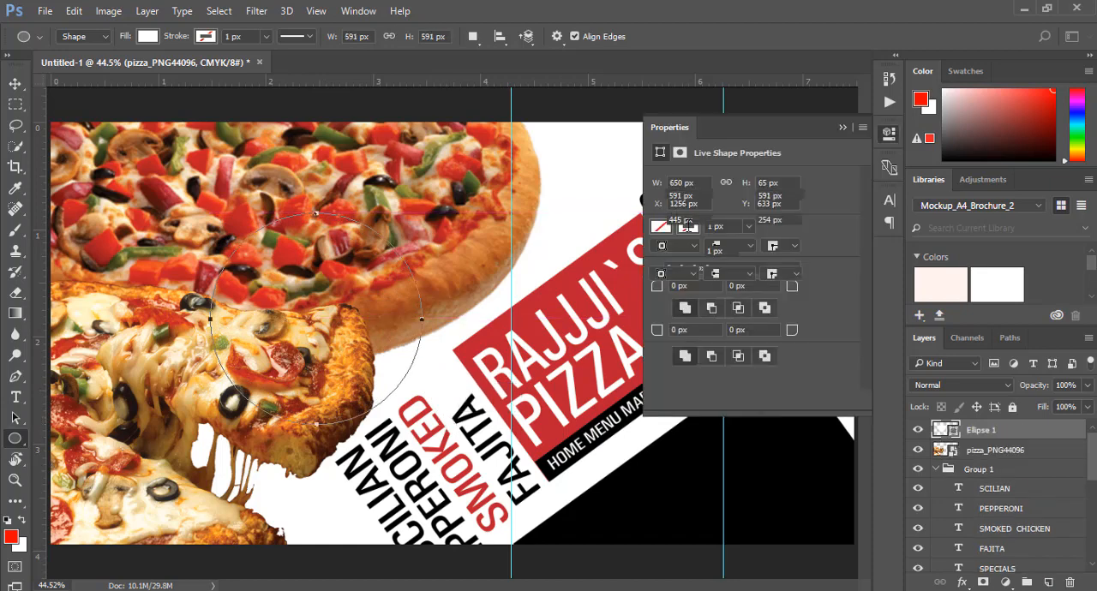
left_click(660, 251)
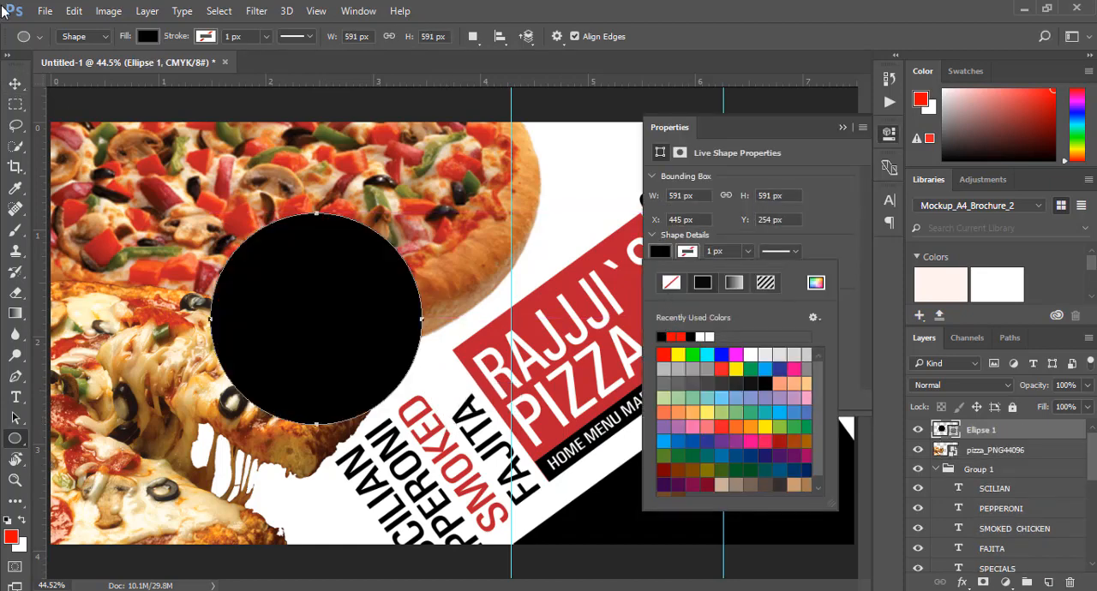
key("v")
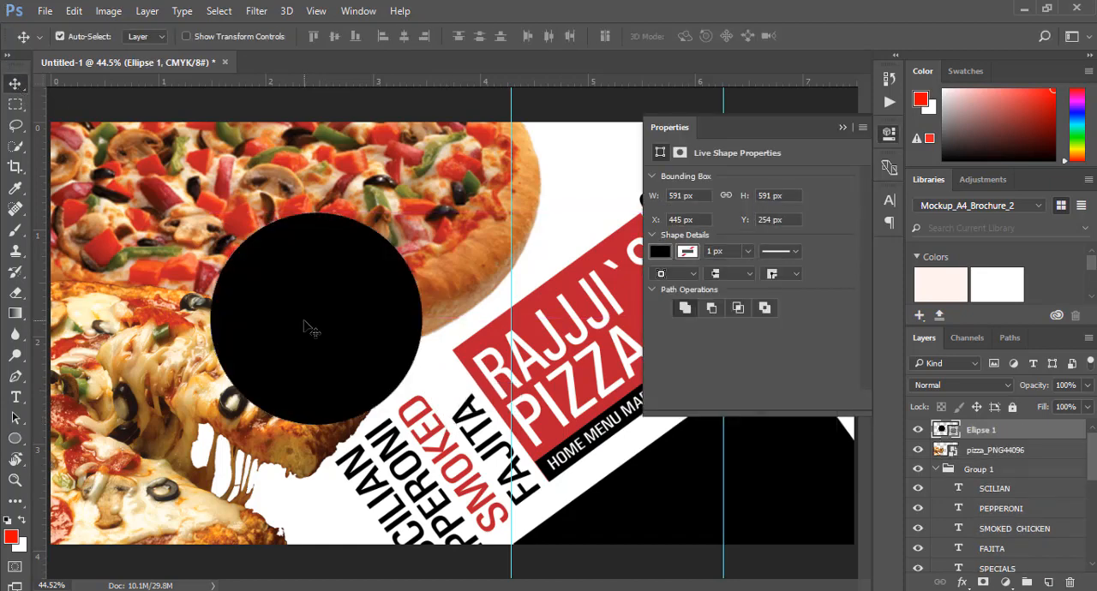
left_click(839, 128)
Enlarge the black circle to about 692 px and reposition it over the pizza images
left_click_drag(299, 313, 283, 289)
key("ctrl+t")
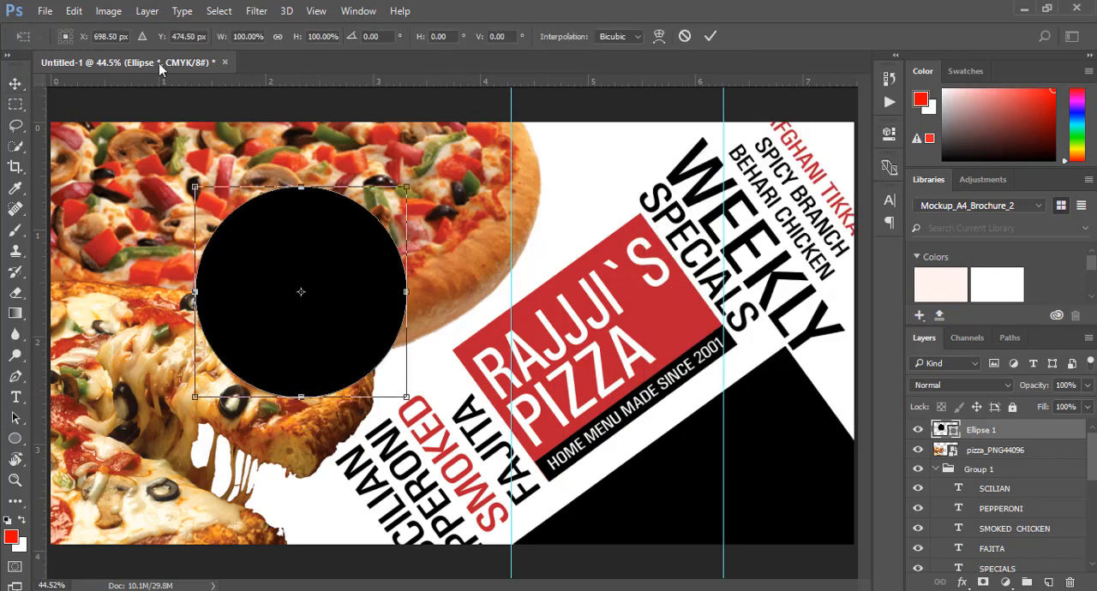
left_click_drag(195, 187, 154, 153)
left_click_drag(281, 271, 296, 283)
left_click(710, 36)
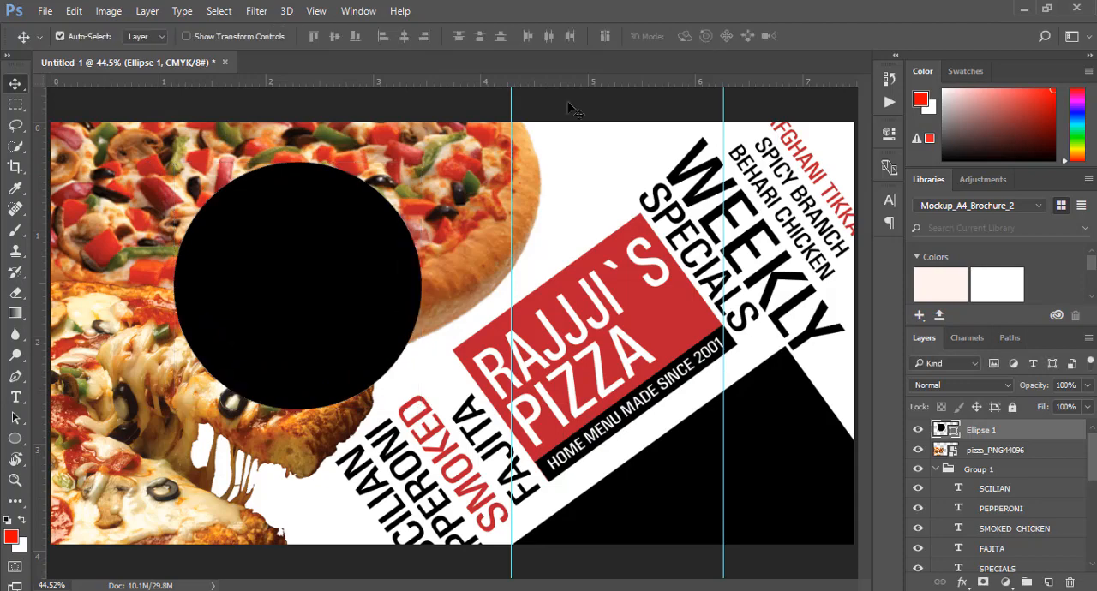
Duplicate the black circle over the logo and turn the copy into an unfilled ring with a red stroke about 10 px wide
left_click_drag(383, 287, 644, 300)
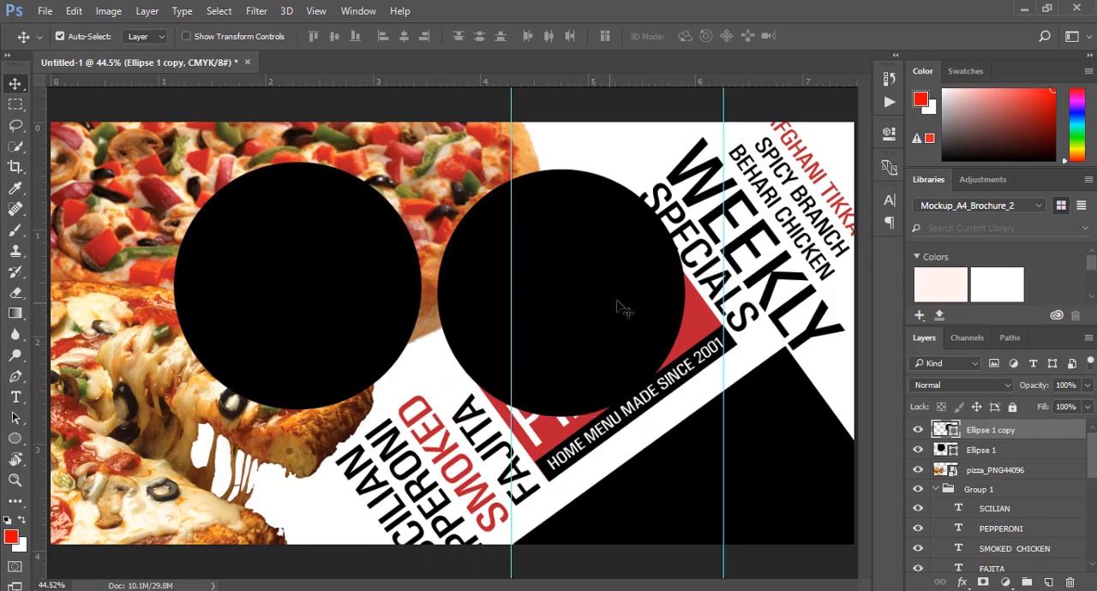
left_click(14, 438)
left_click(148, 35)
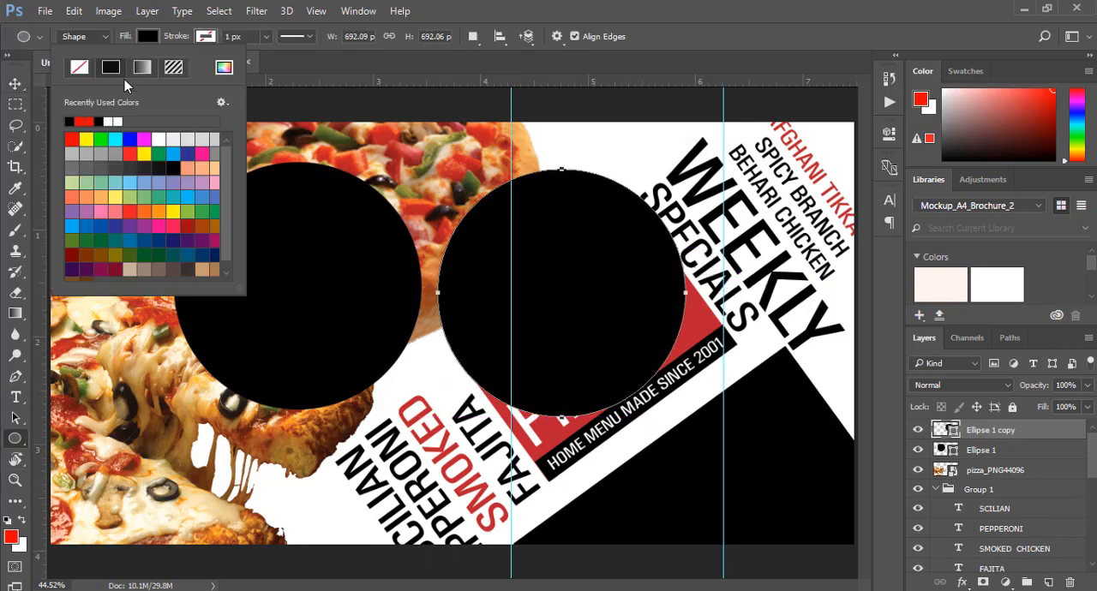
left_click(79, 69)
left_click(206, 36)
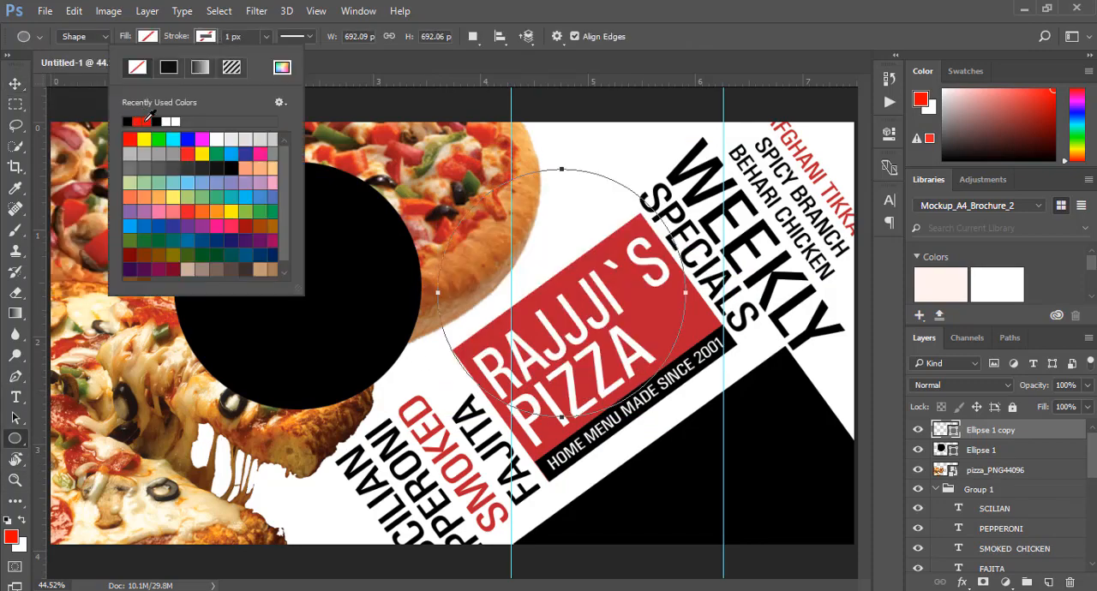
left_click(147, 120)
left_click(262, 35)
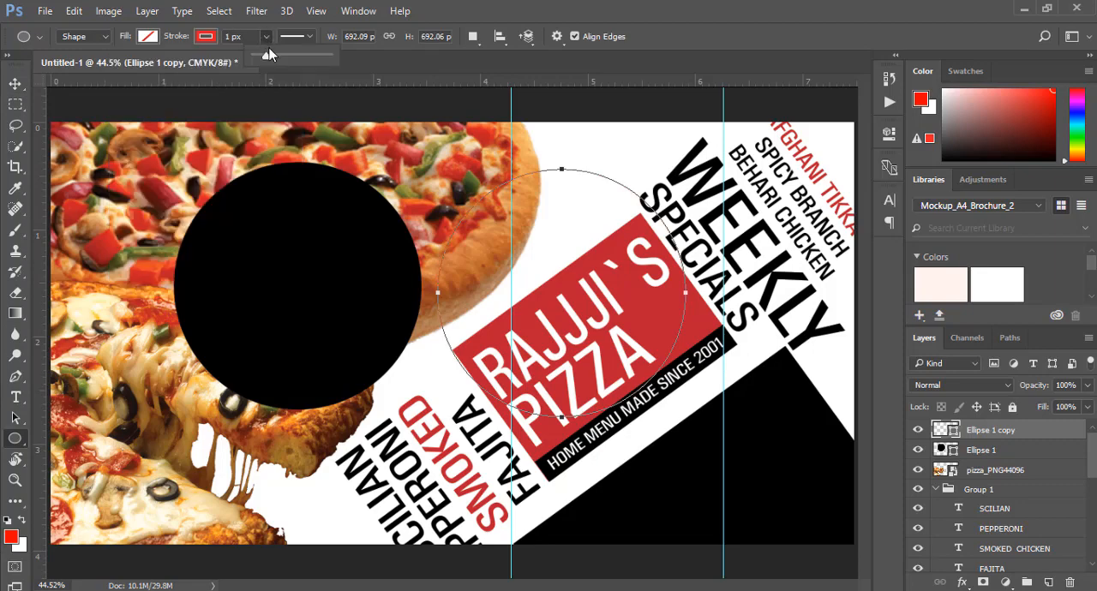
left_click(269, 54)
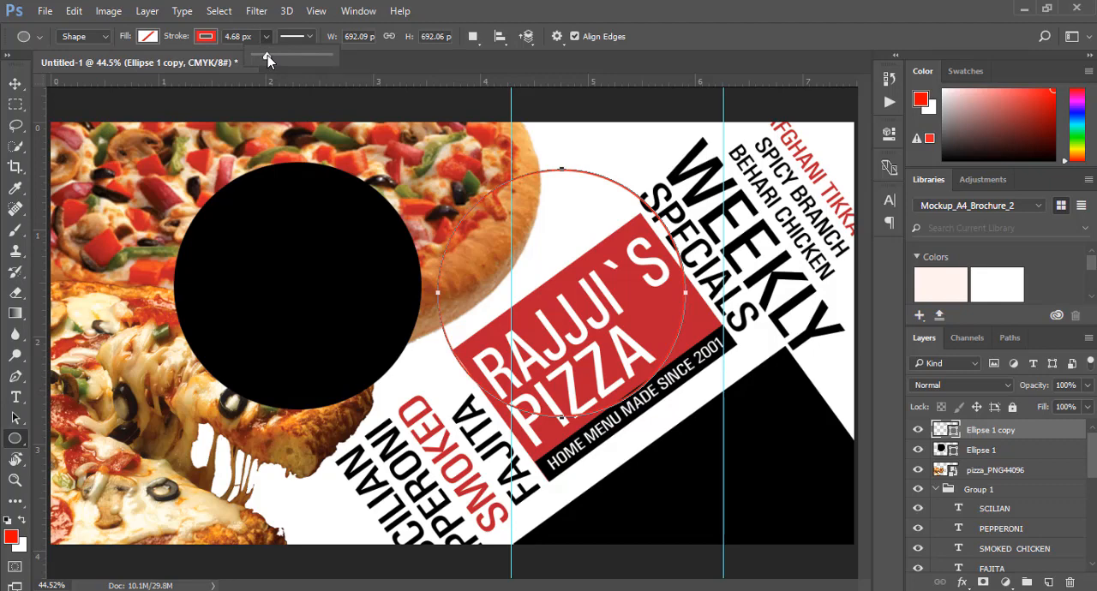
left_click(16, 83)
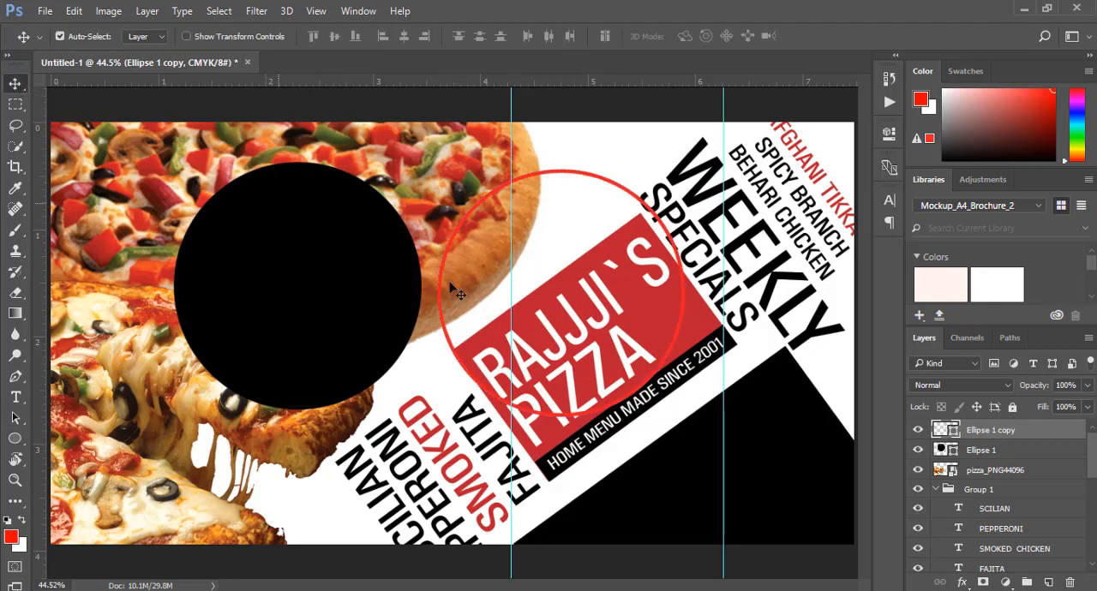
Move the red ring onto the black circle, scale it to about 94% and centre it just inside the circle's edge
left_click_drag(691, 318, 421, 305)
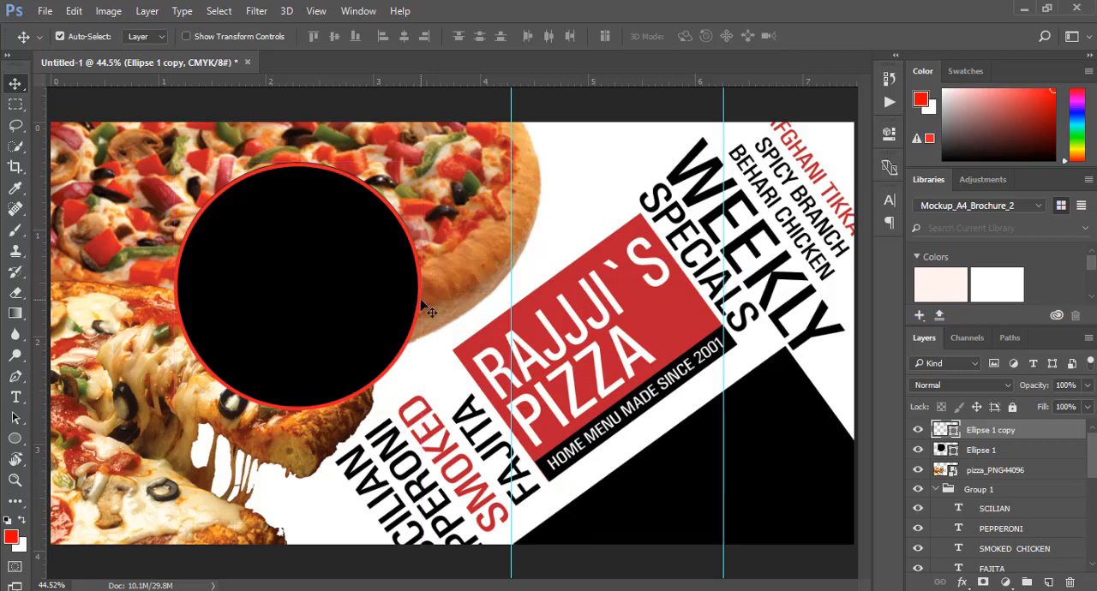
key("ctrl+t")
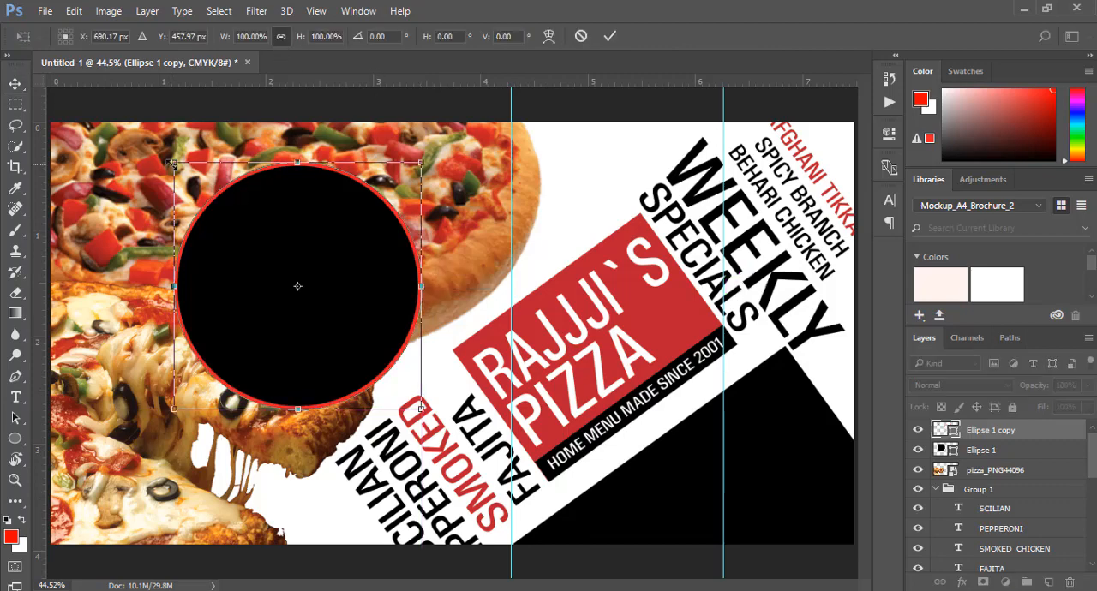
mouse_move(172, 163)
left_mouse_down()
mouse_move(195, 184)
mouse_move(185, 174)
left_mouse_up()
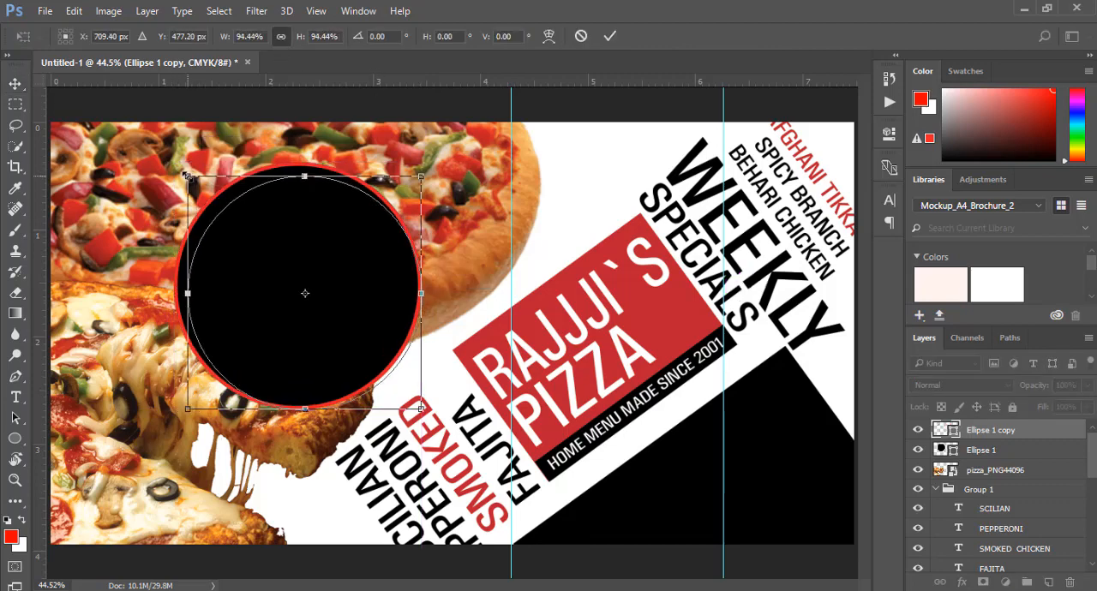
left_click_drag(336, 315, 323, 306)
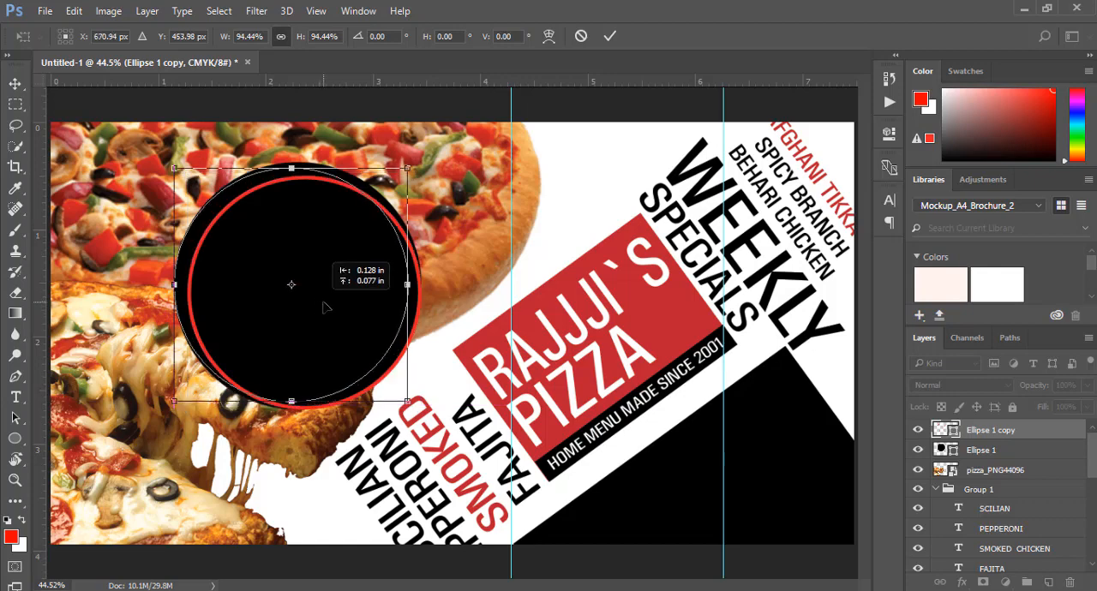
key("Right")
key("Right")
key("Right")
key("Right")
key("Right")
key("Right")
key("Right")
key("Right")
key("Right")
key("Right")
key("Right")
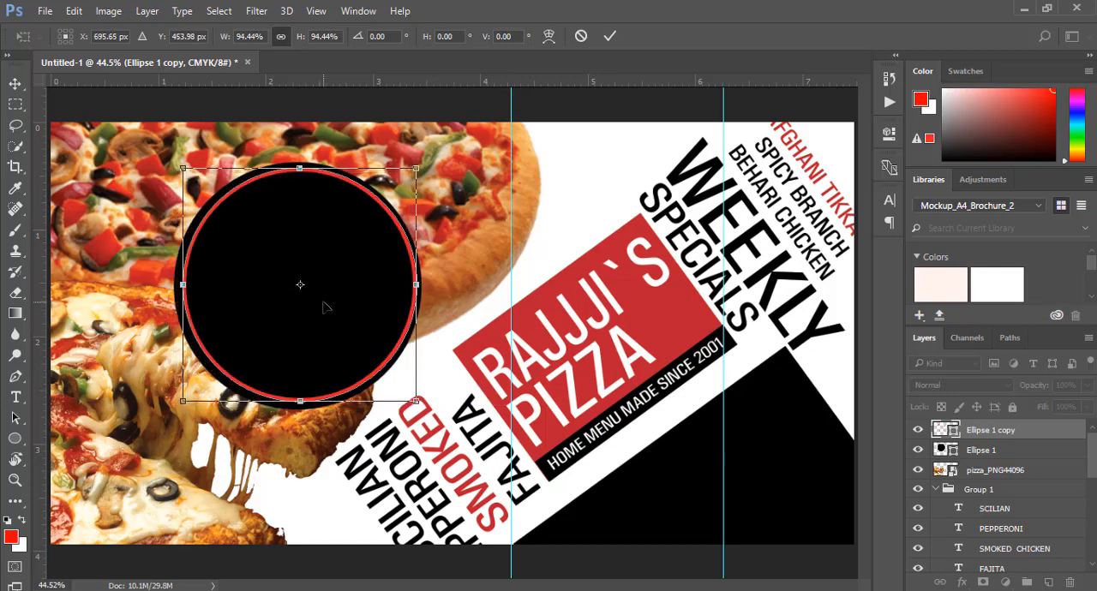
key("Left")
key("Left")
key("Down")
key("Down")
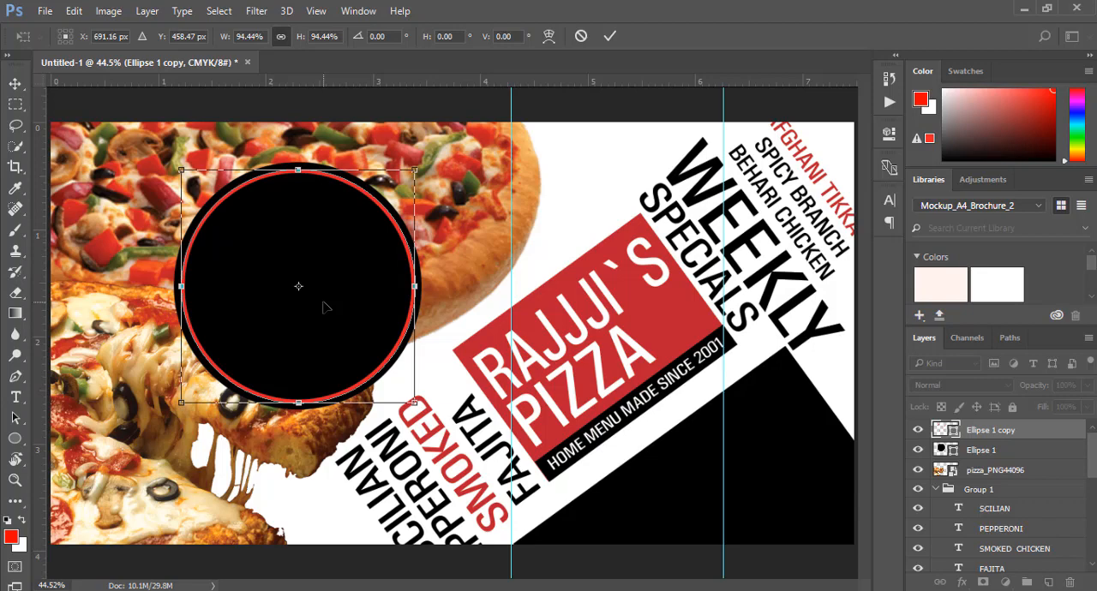
left_click(609, 38)
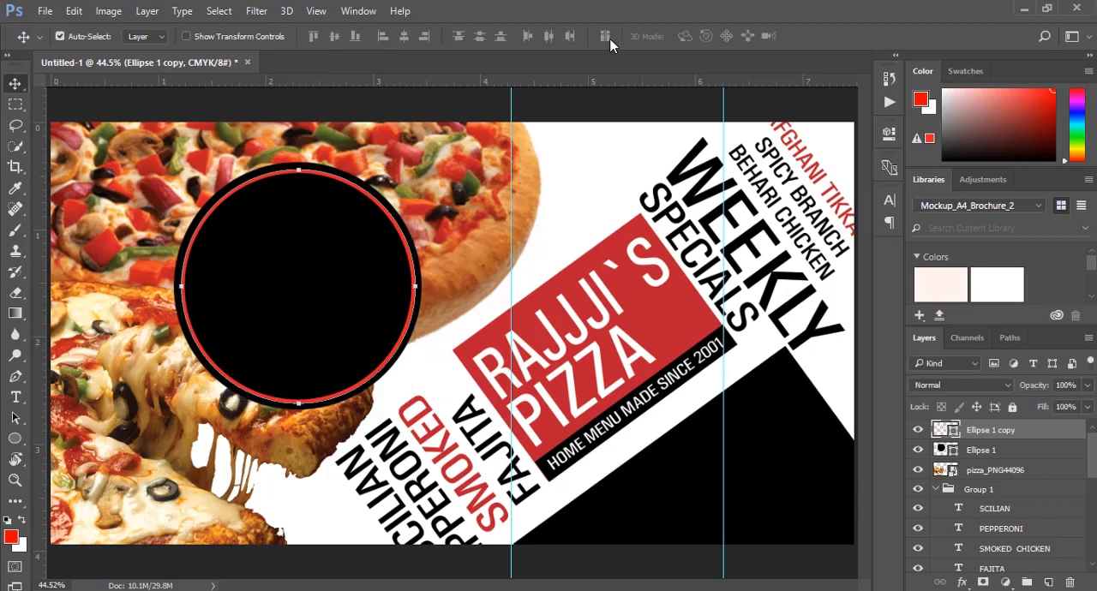
Try to merge the ring layer with the black circle layer
key("ctrl+e")
left_click(994, 454)
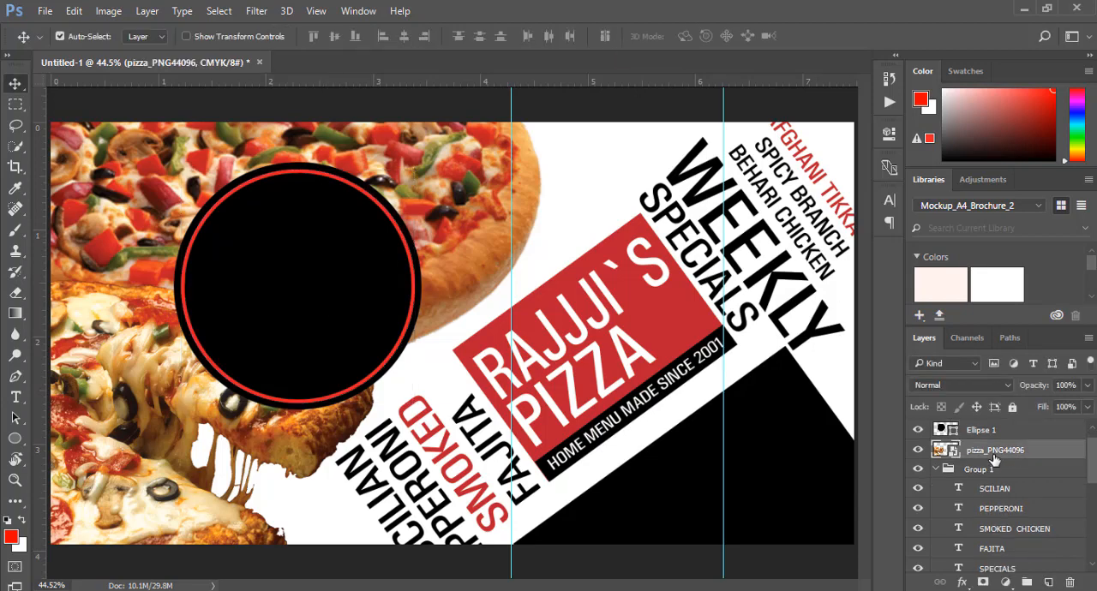
scroll(994, 460, "up", 1)
Change the stroke colour of the ring inside the black circle to white
left_click(985, 432)
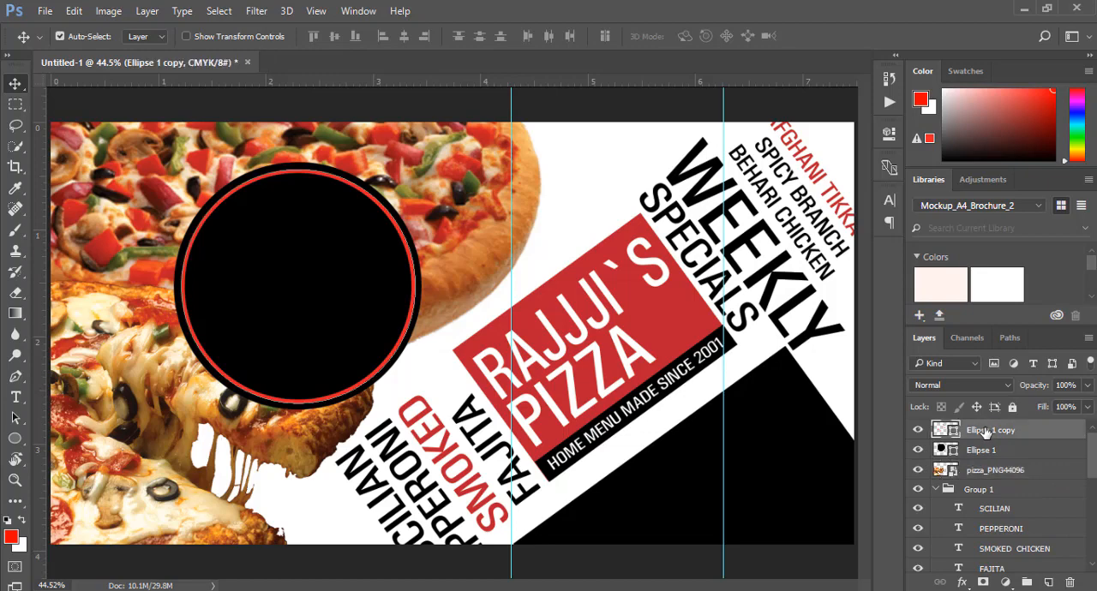
left_click(15, 438)
left_click(205, 37)
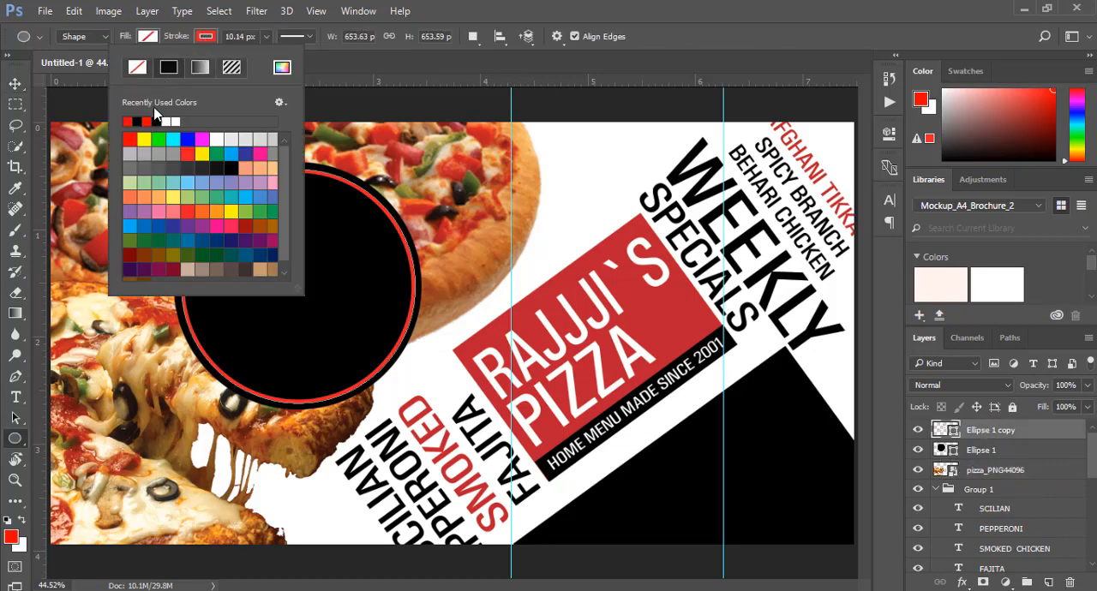
left_click(177, 120)
left_click(15, 84)
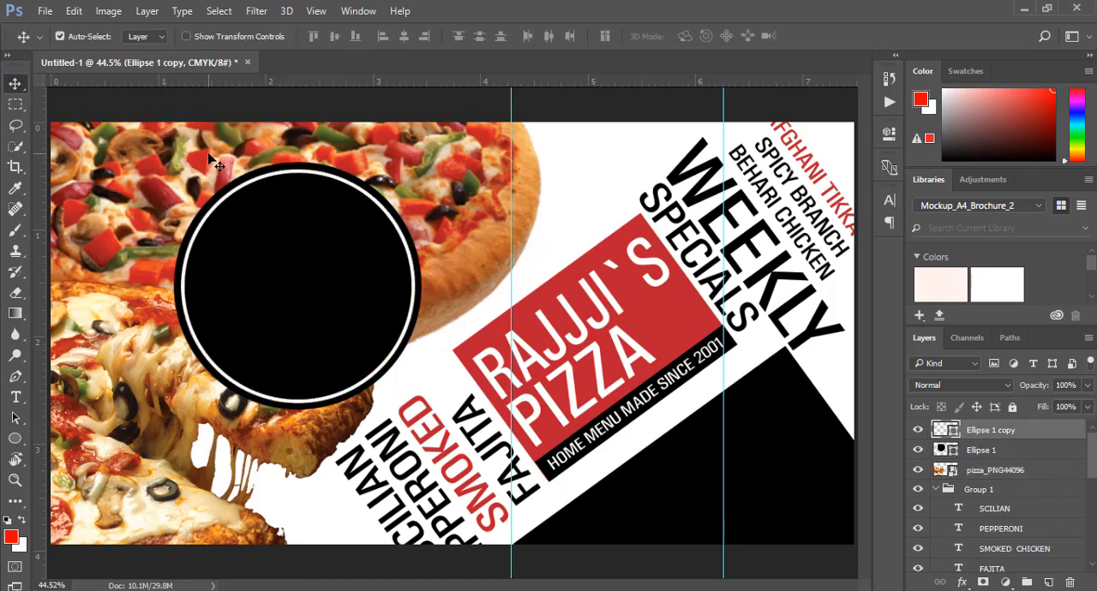
left_click(587, 418)
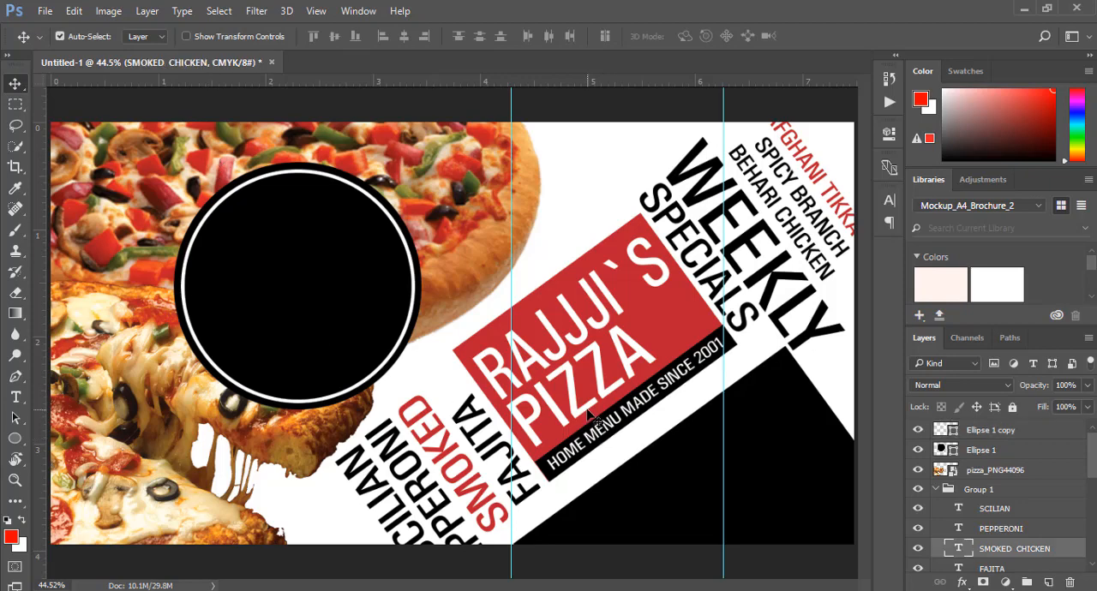
left_click(16, 397)
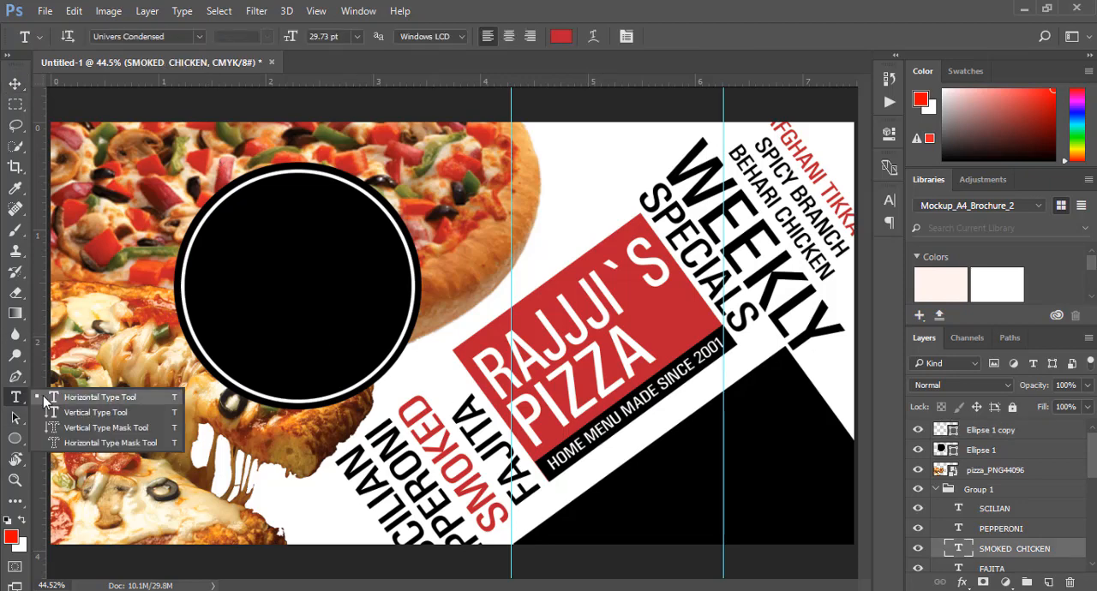
left_click(85, 391)
left_click(309, 265)
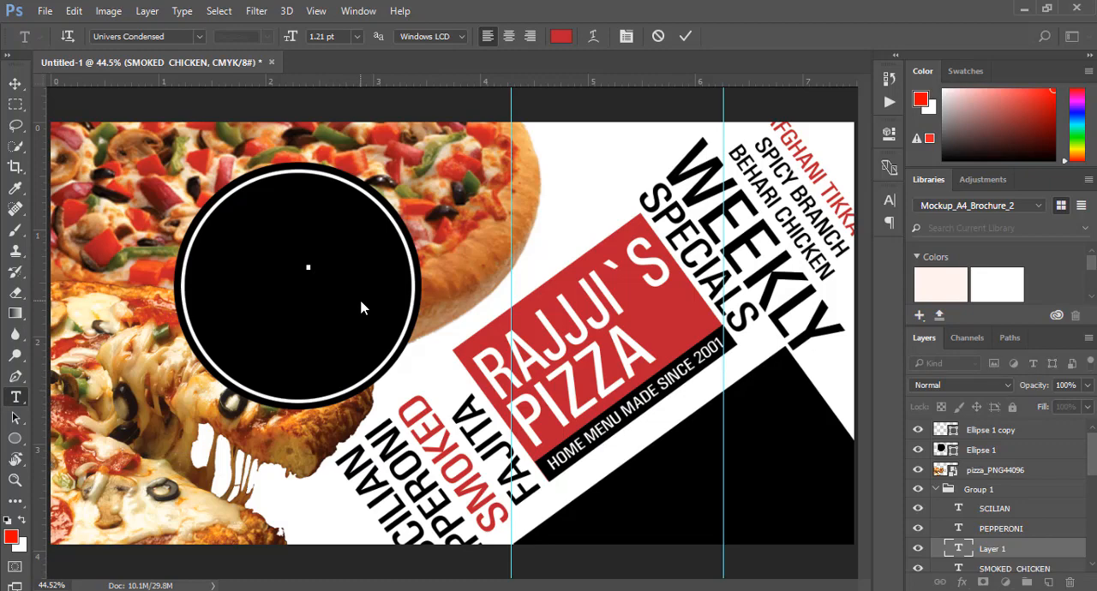
left_click(684, 35)
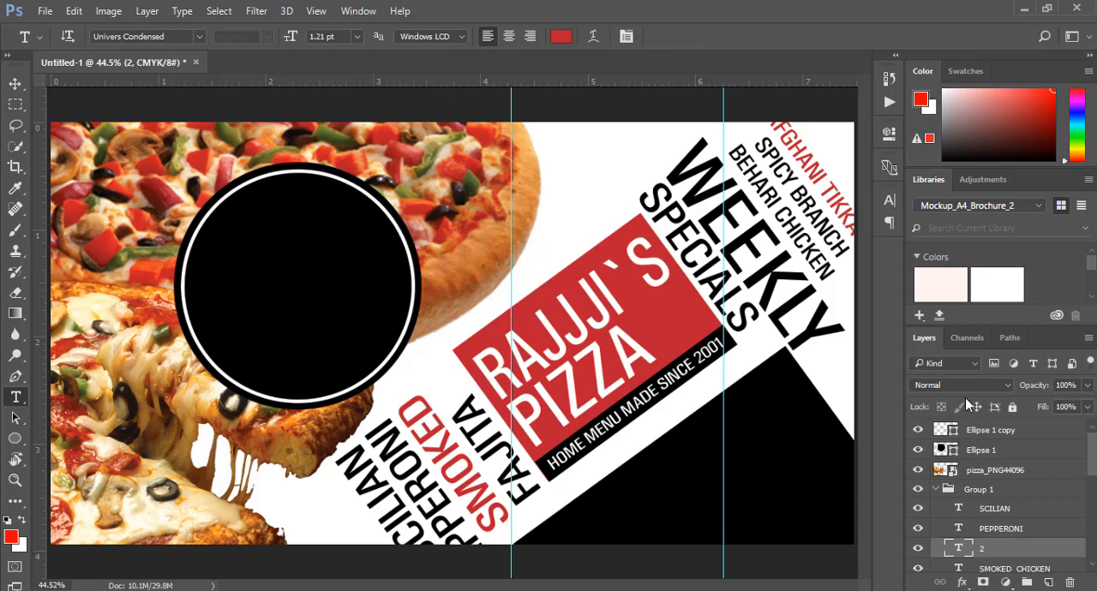
key("Delete")
Try to add the text 2 INTO 1 DEAL inside the white ring, on a layer above Ellipse 1 copy
left_click(992, 430)
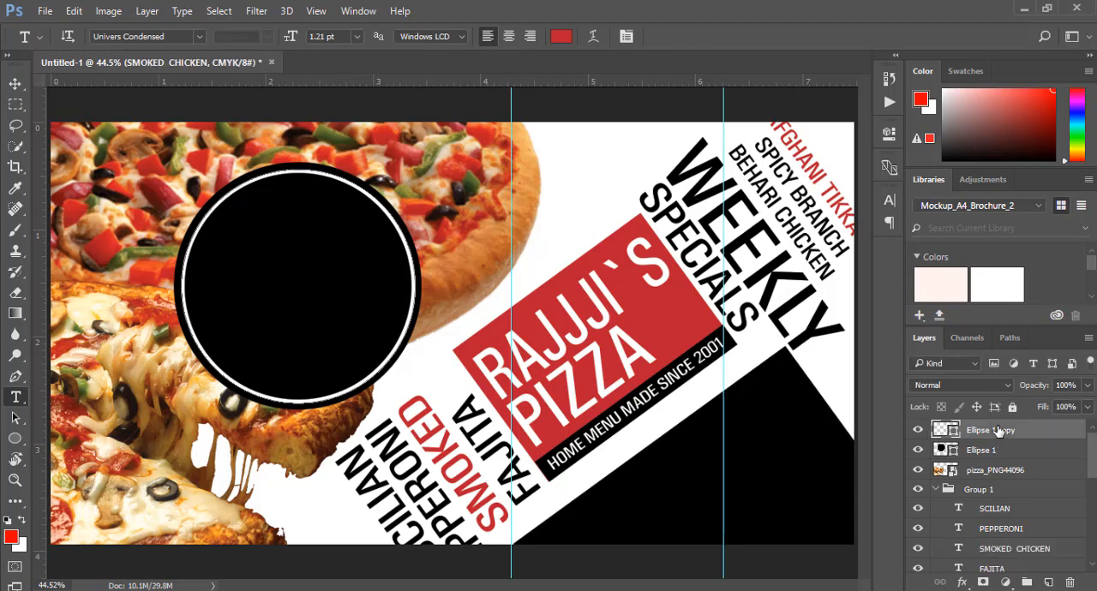
left_click(227, 296)
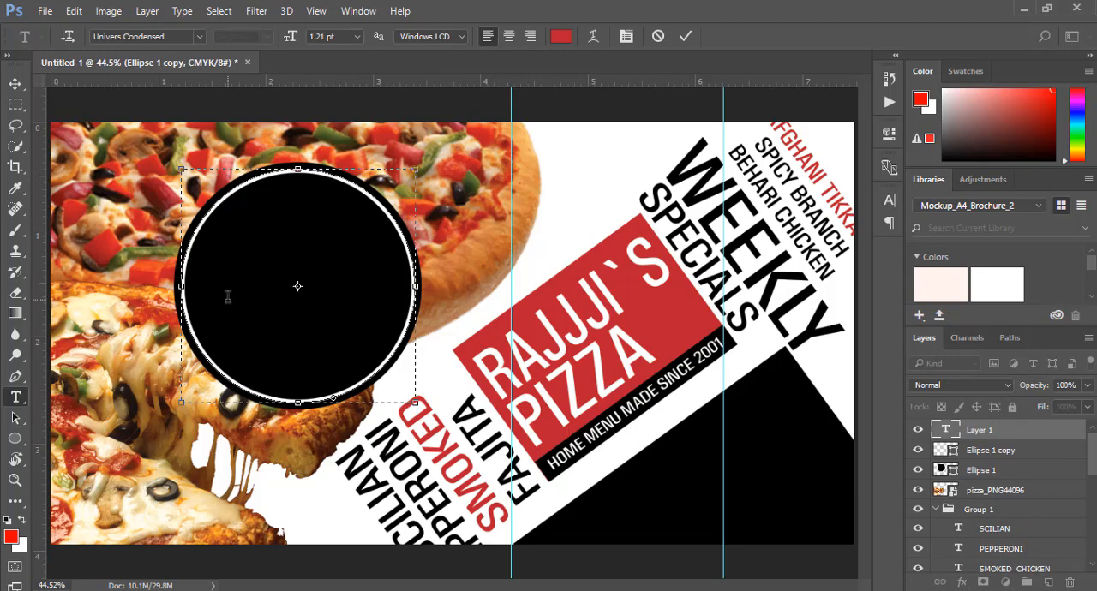
left_click(685, 35)
left_click(15, 84)
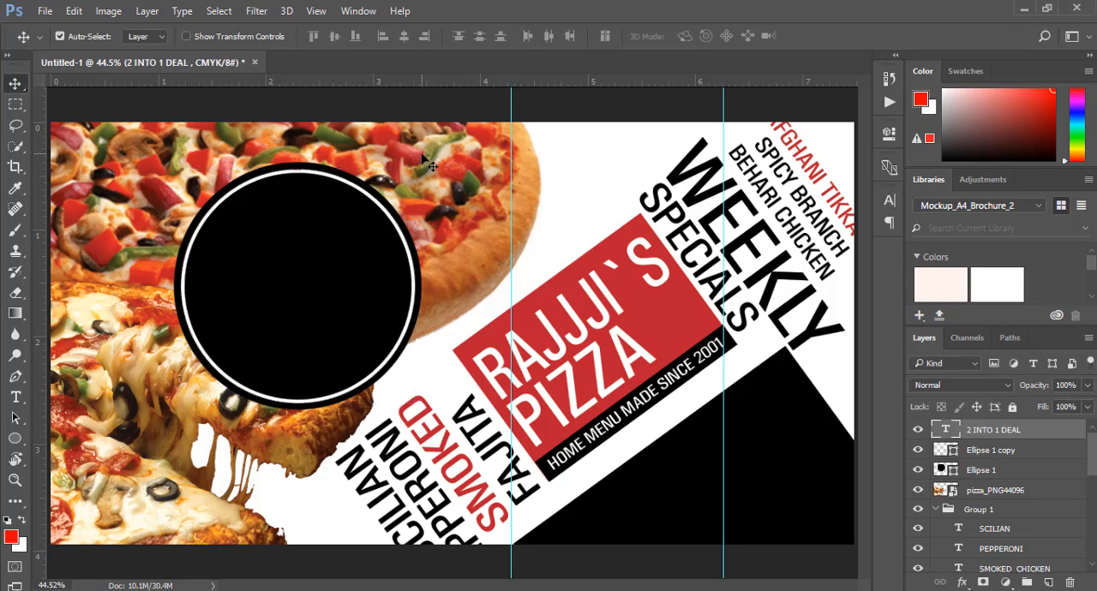
left_click(16, 397)
left_click(994, 431)
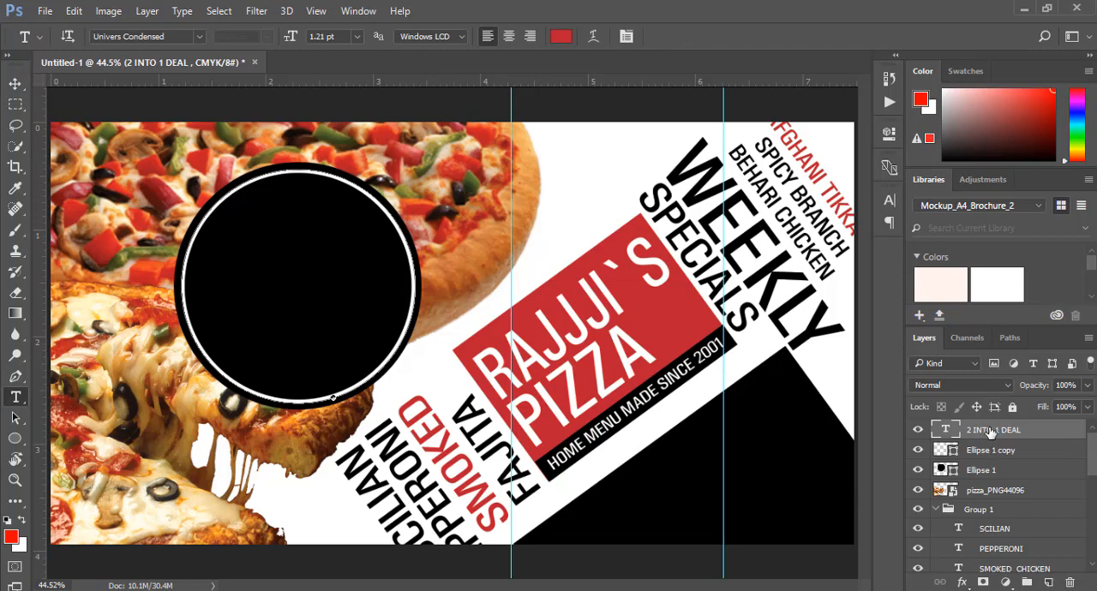
left_click(570, 199)
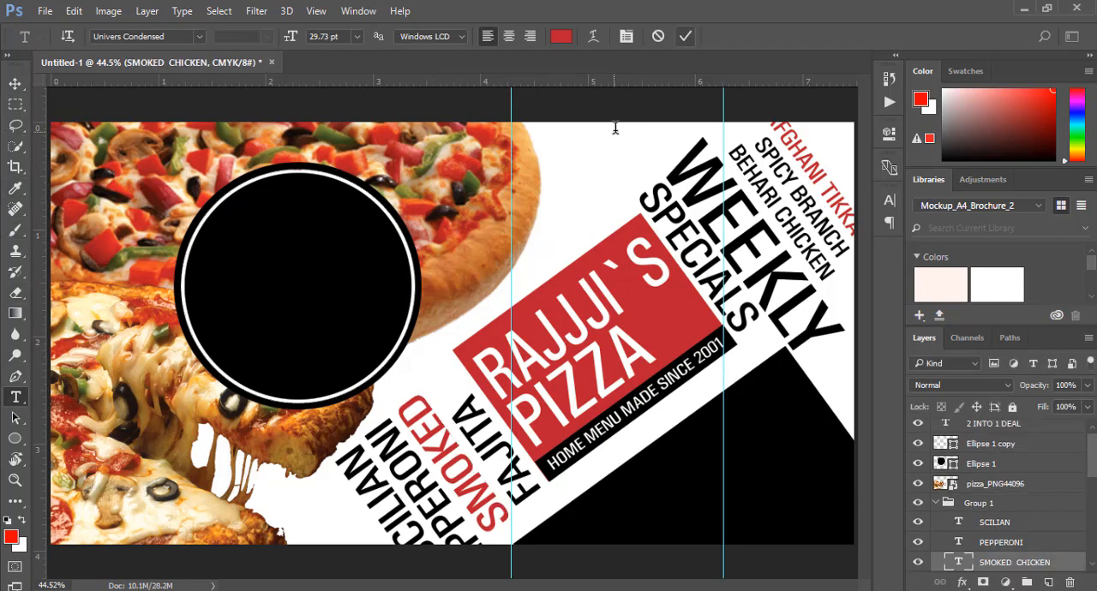
type("S")
key("ctrl")
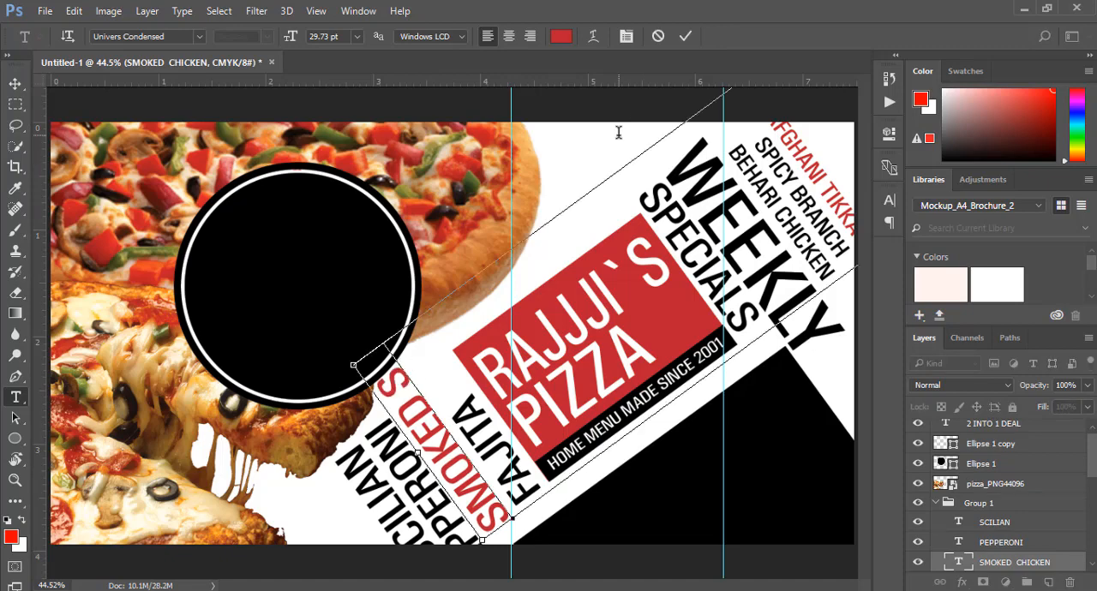
key("BackSpace")
key("BackSpace")
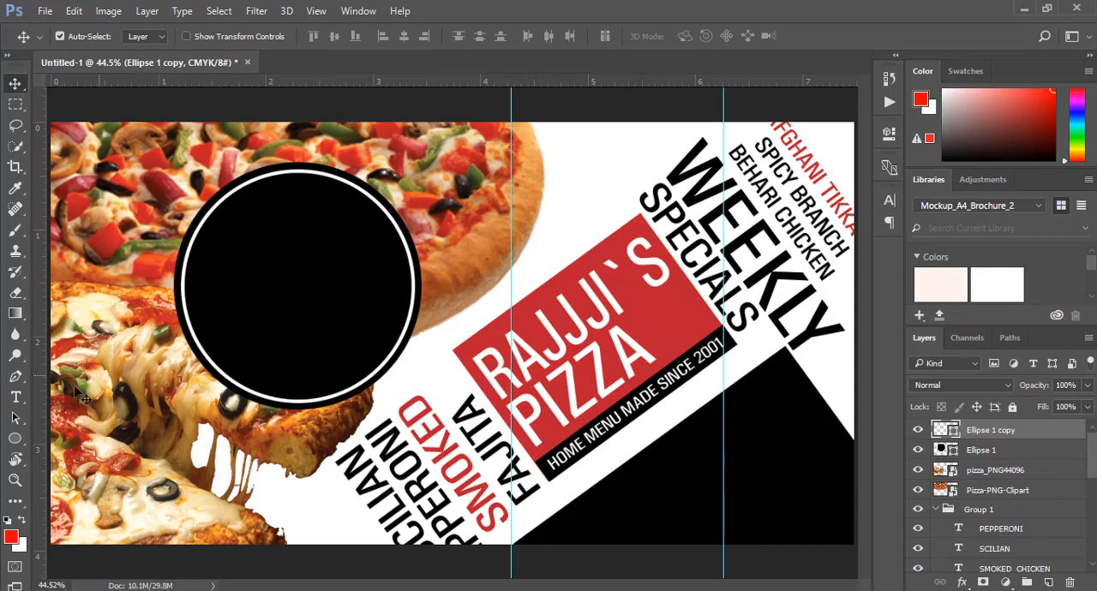
Add the text 2 4 1 in white at 36 pt over the pizza image beside the black circle
right_click(15, 396)
left_click(86, 392)
left_click(106, 199)
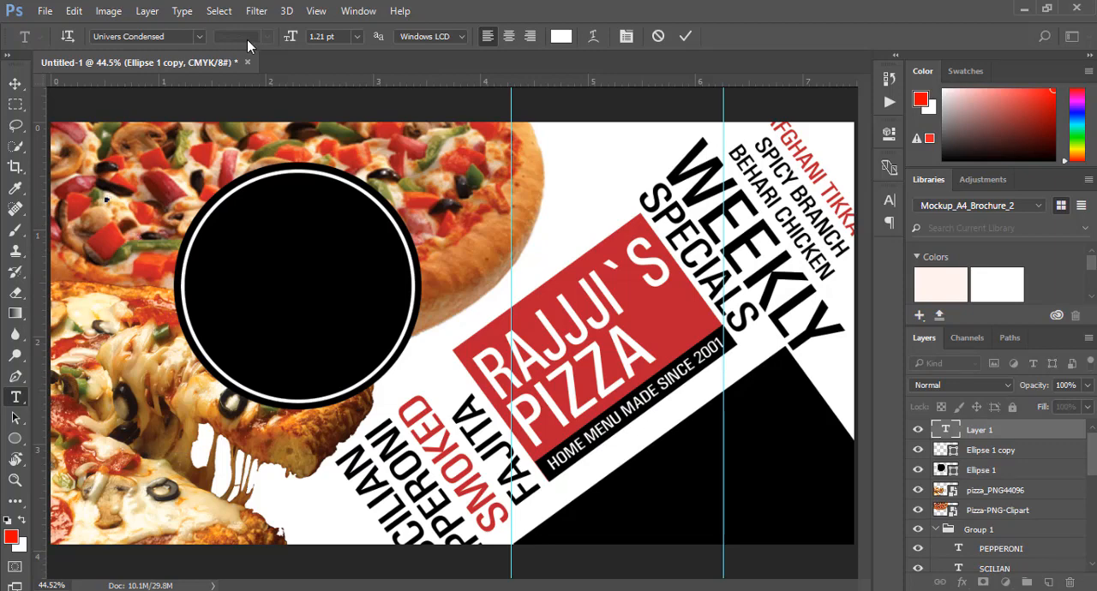
left_click(356, 36)
left_click(356, 265)
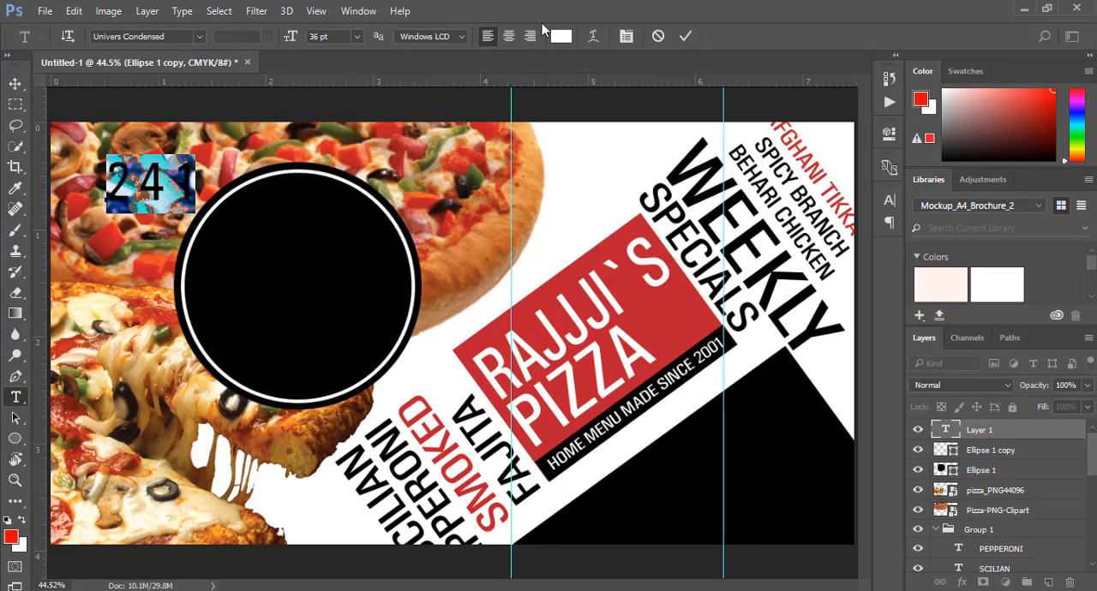
left_click(561, 37)
left_click(978, 214)
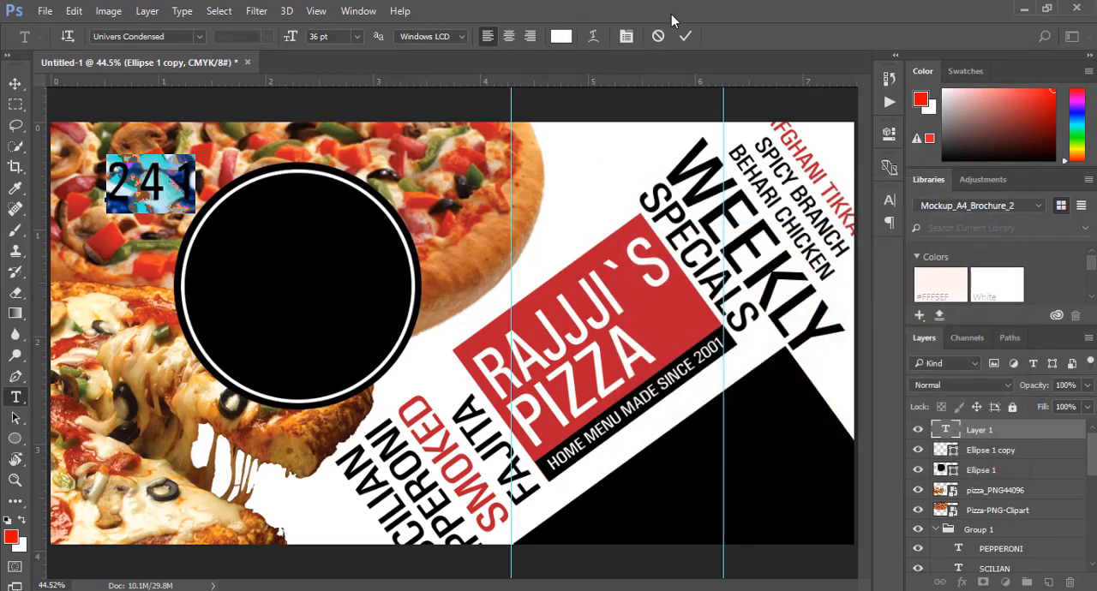
left_click(684, 36)
Move the 2 4 1 text into the upper half of the black circle and enlarge it to about 184%
left_click(15, 83)
left_click_drag(166, 202, 398, 331)
key("ctrl+t")
left_click_drag(329, 281, 310, 274)
left_click(15, 397)
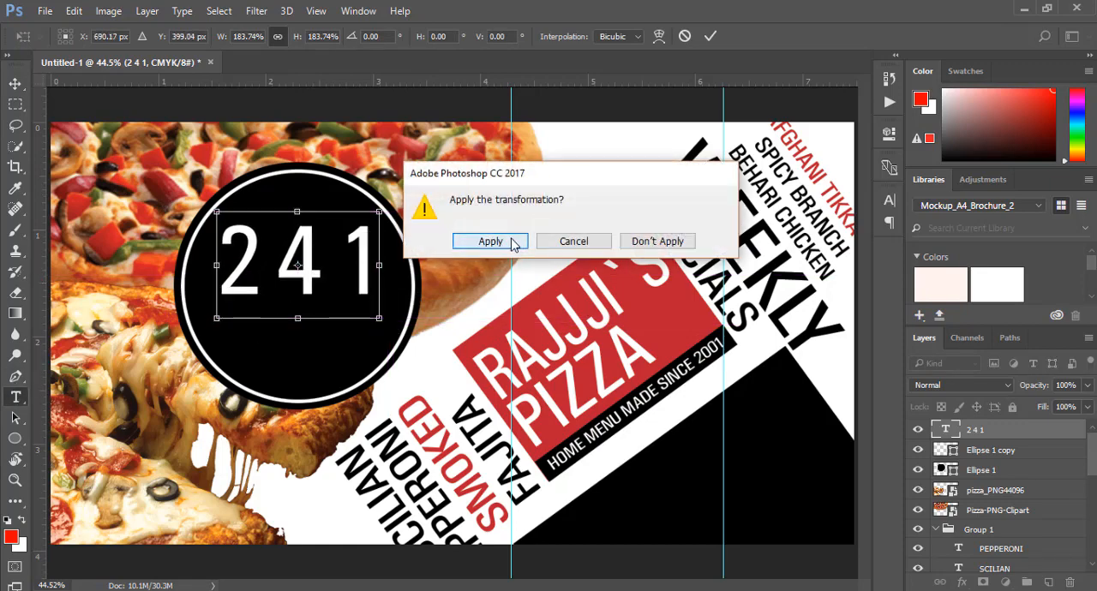
left_click(488, 243)
Apply the pending transformation and set the font of the 4 in the 2 4 1 text to Brush Script MT
double_click(297, 264)
left_click(161, 36)
left_click(198, 37)
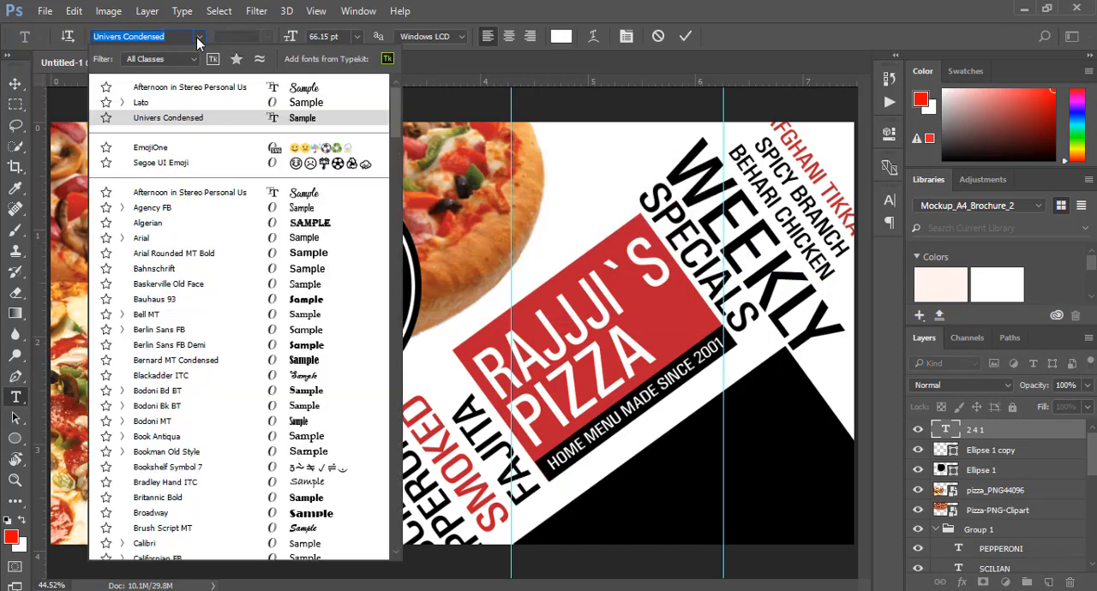
left_click(203, 224)
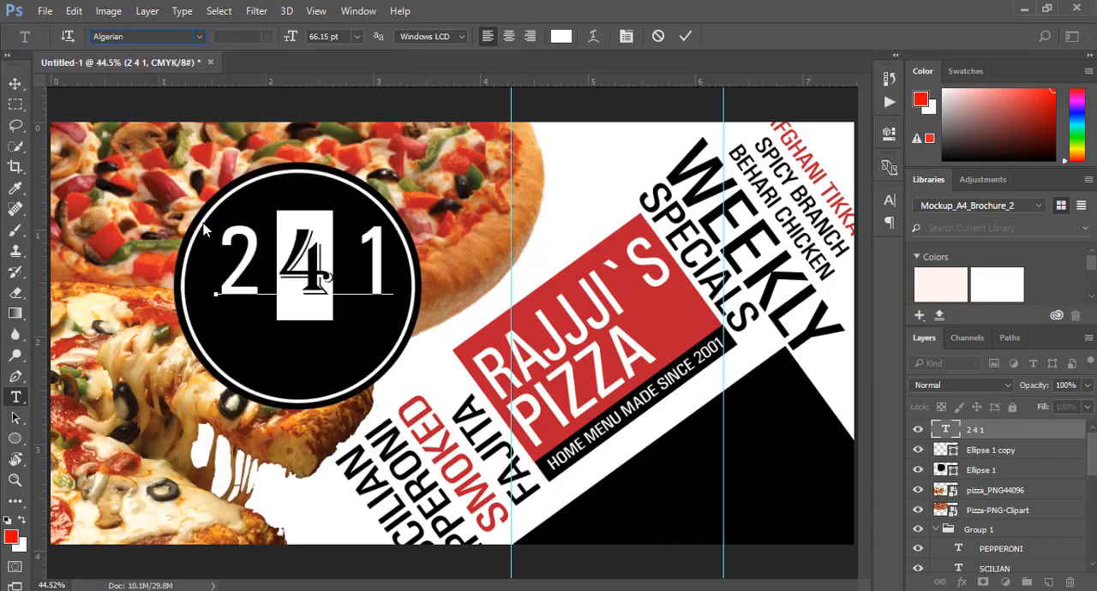
left_click(198, 37)
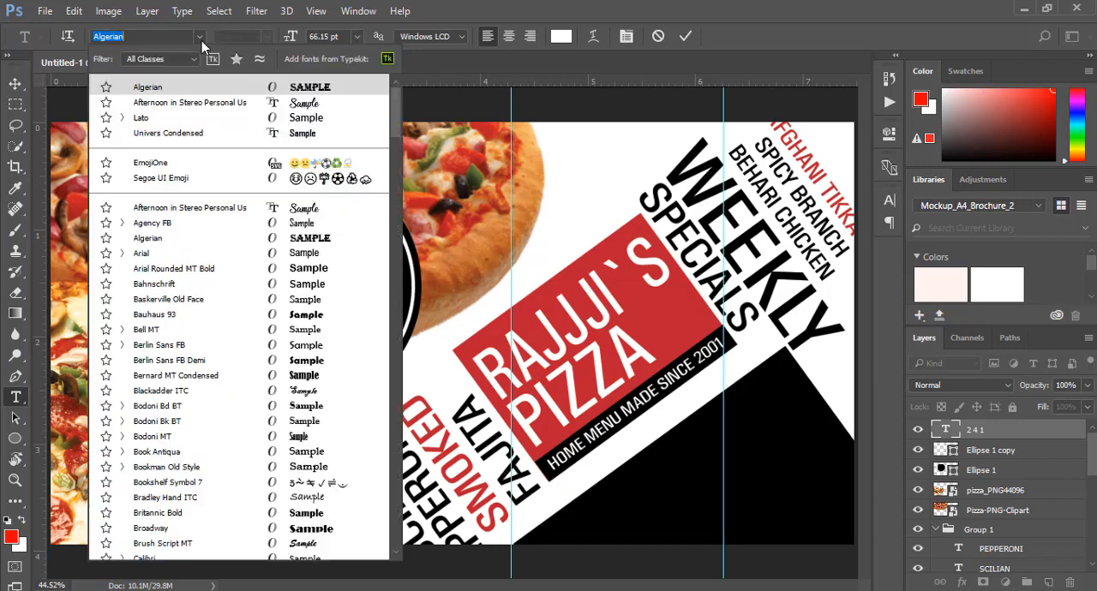
left_click(228, 208)
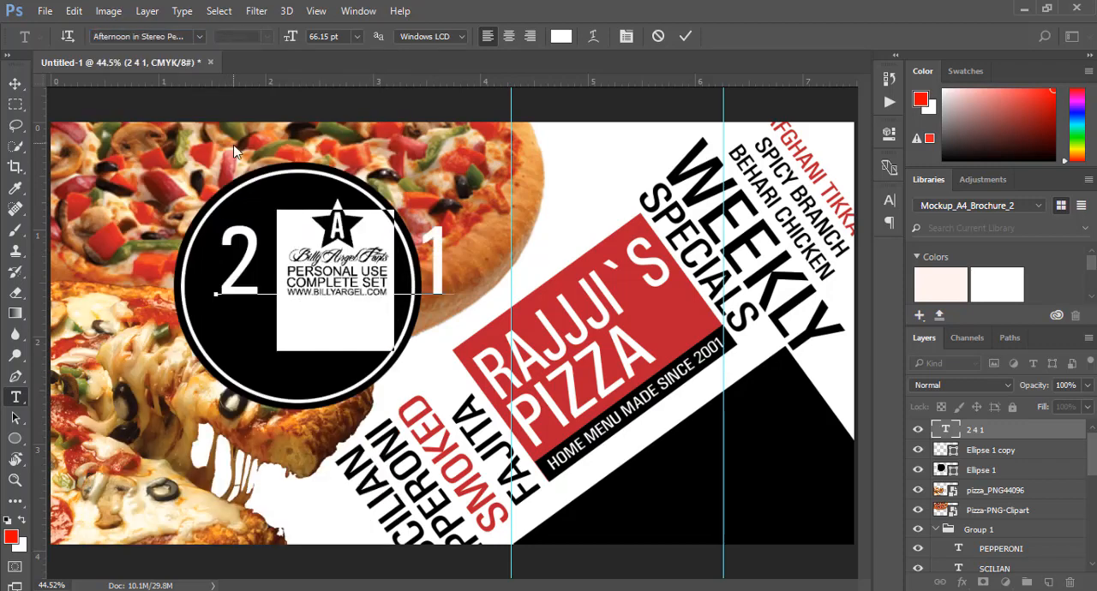
left_click(202, 36)
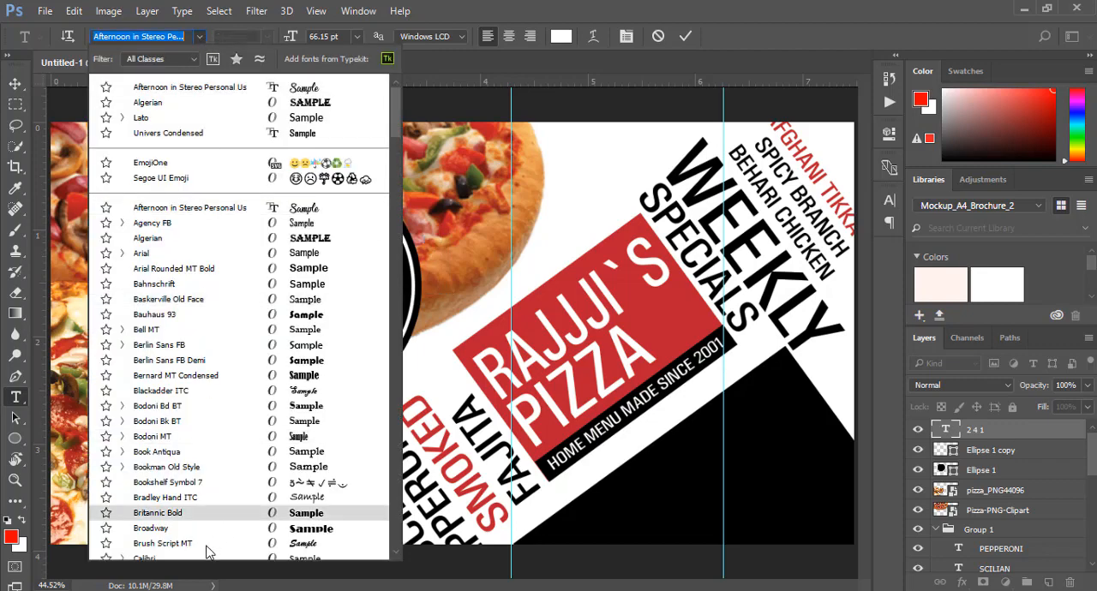
left_click(204, 546)
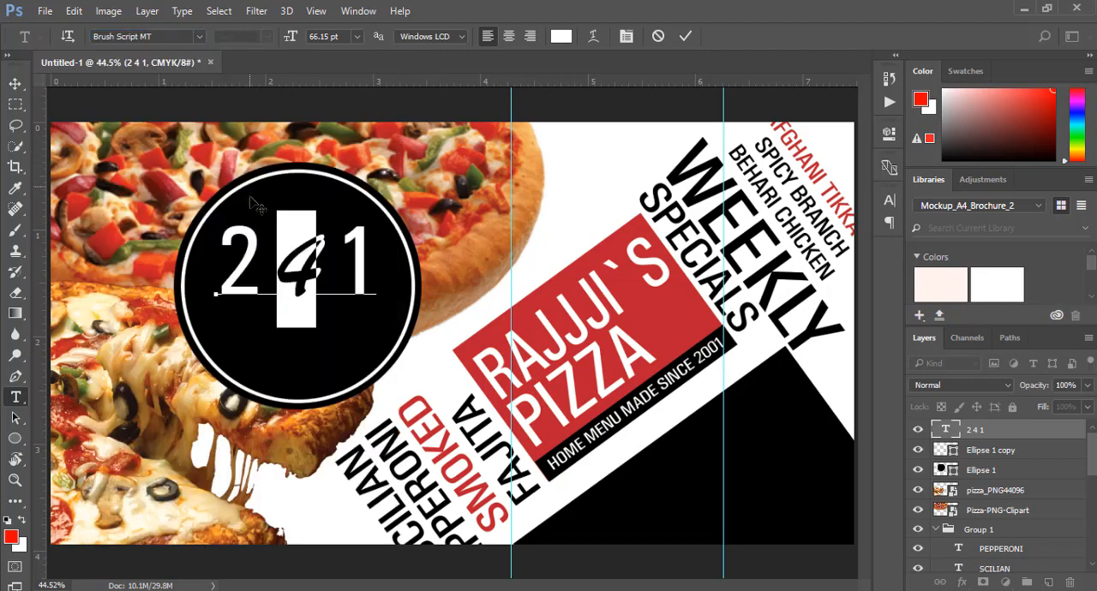
Set the font size of the 4 in the 2 4 1 text to 48 pt
left_click(356, 36)
left_click(347, 286)
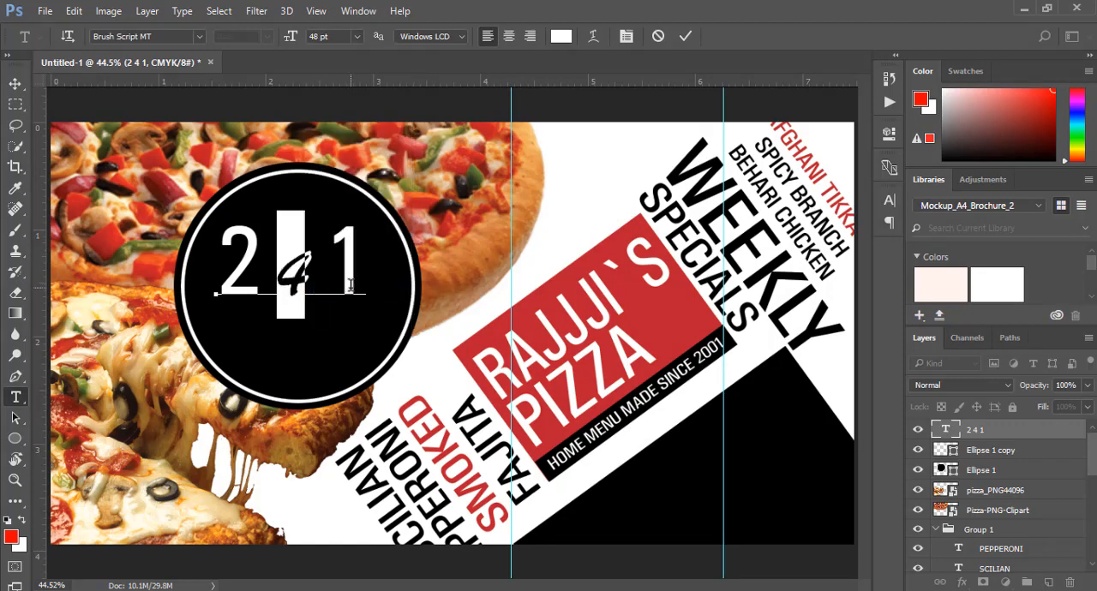
left_click(683, 37)
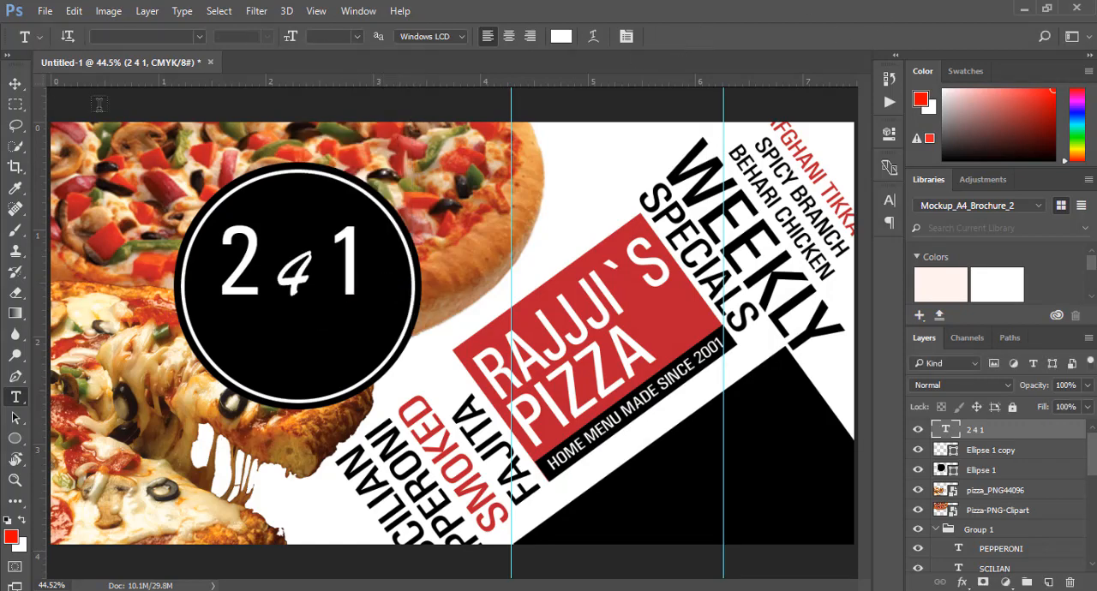
Duplicate the 2 4 1 text into the lower half of the black circle
left_click(15, 84)
key("c")
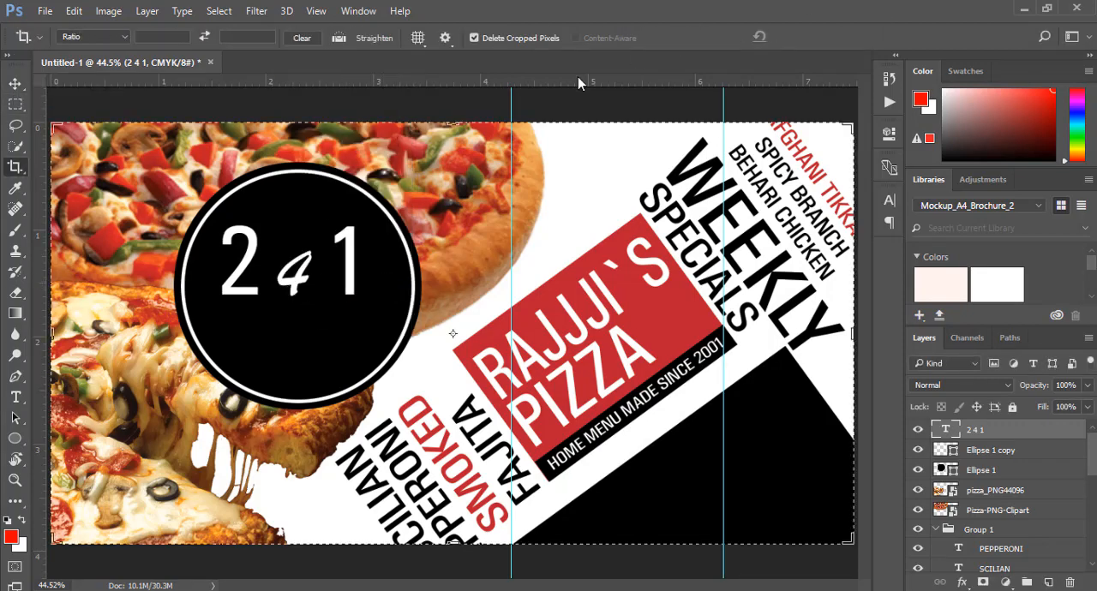
left_click(16, 83)
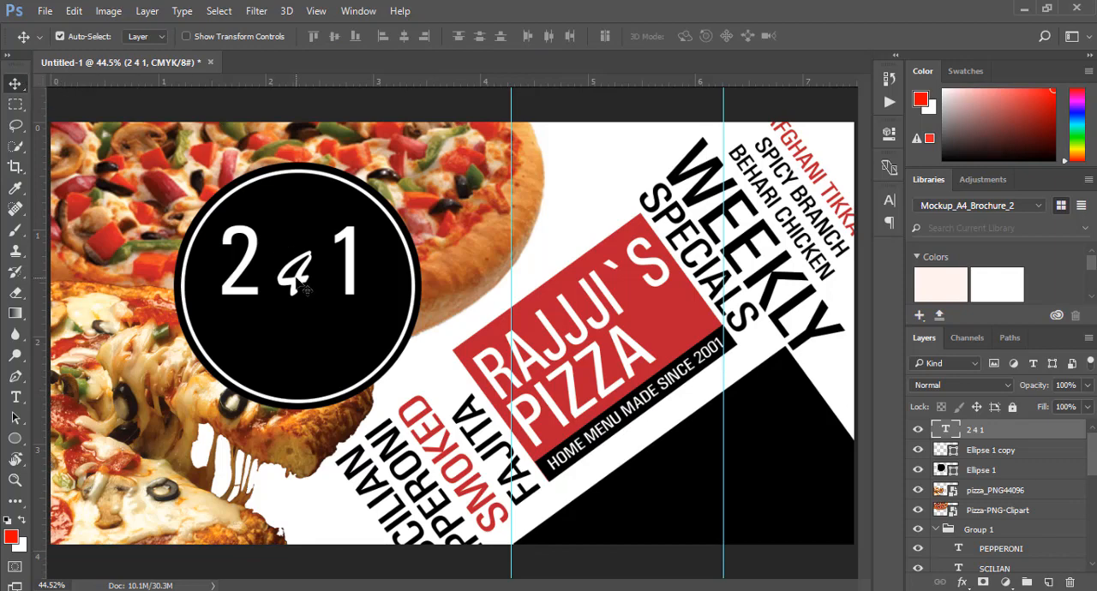
left_click_drag(306, 289, 316, 362)
Replace the wording of the duplicated 2 4 1 text with deal
left_click(16, 397)
triple_click(306, 354)
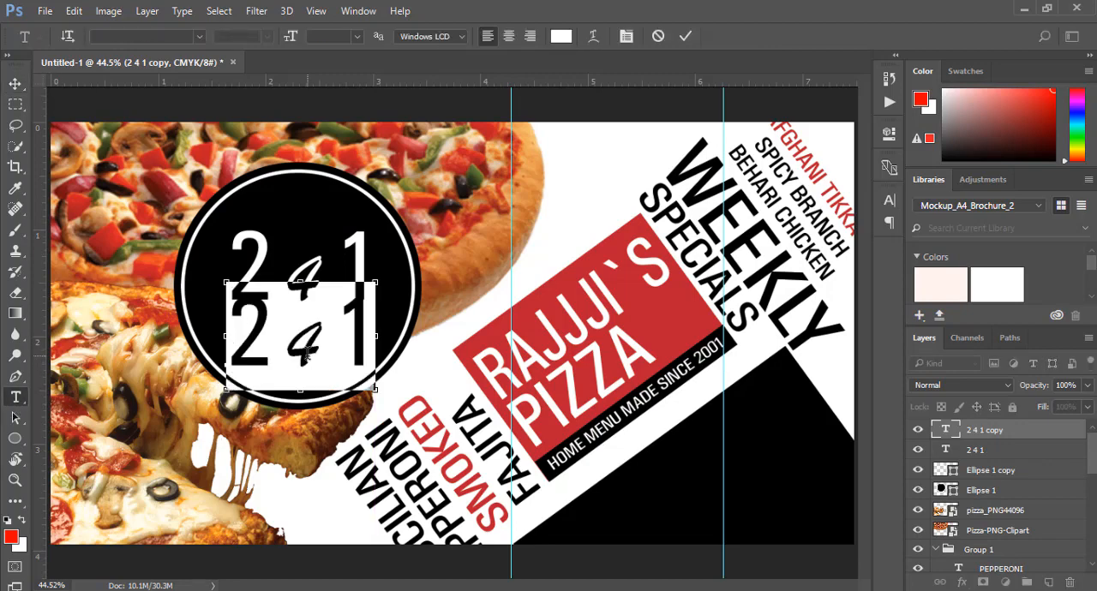
type("deak")
key("BackSpace")
key("BackSpace")
key("BackSpace")
key("BackSpace")
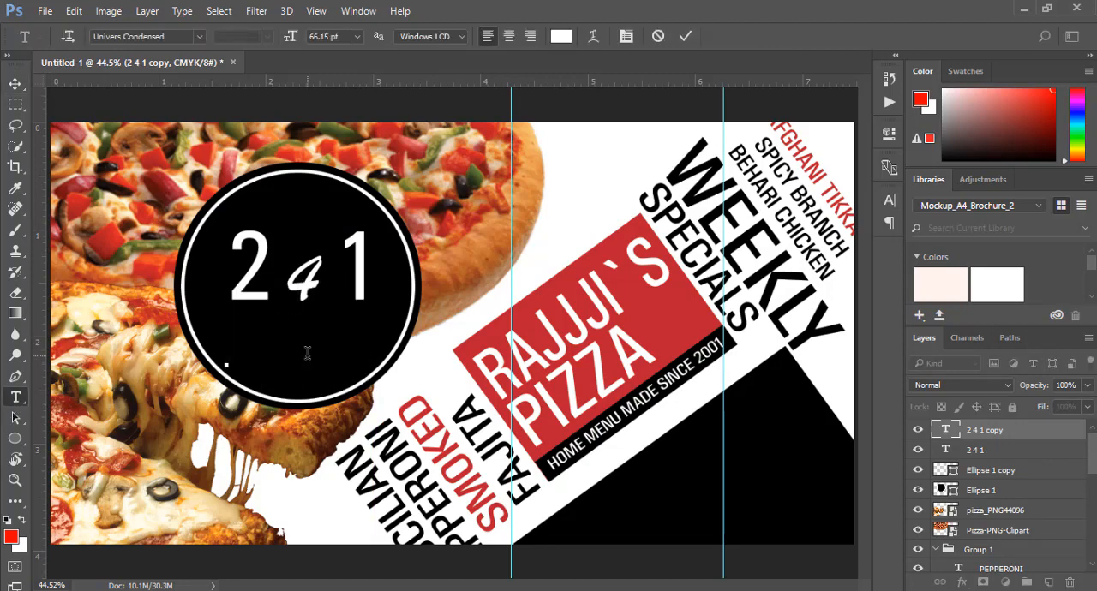
type("deal")
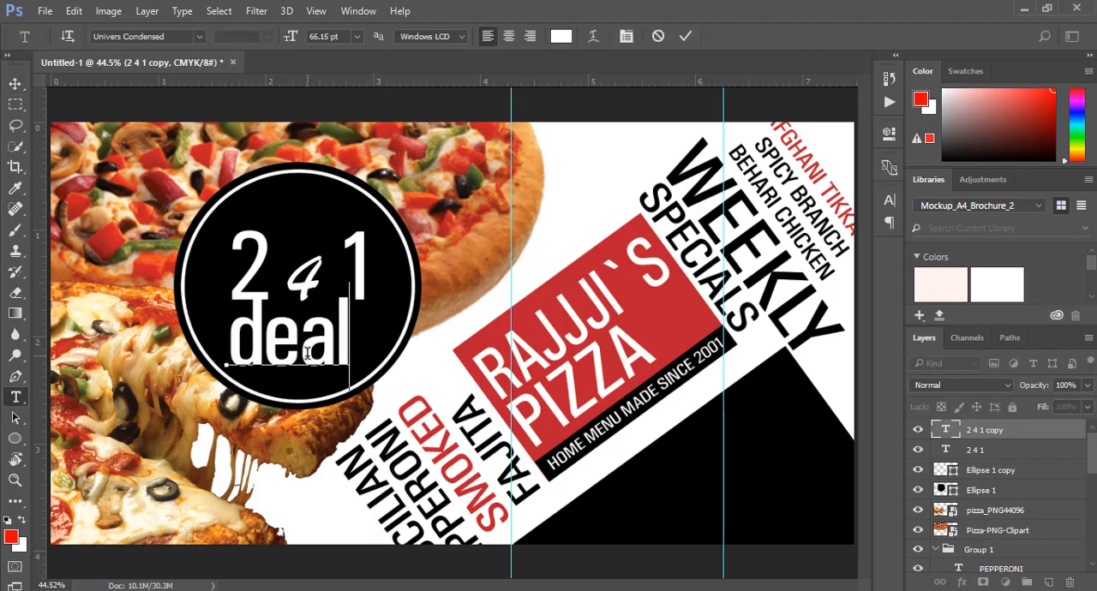
left_click(684, 38)
Scale the deal text to about 58% and centre it beneath 2 4 1 in the black circle
left_click(15, 83)
key("ctrl+t")
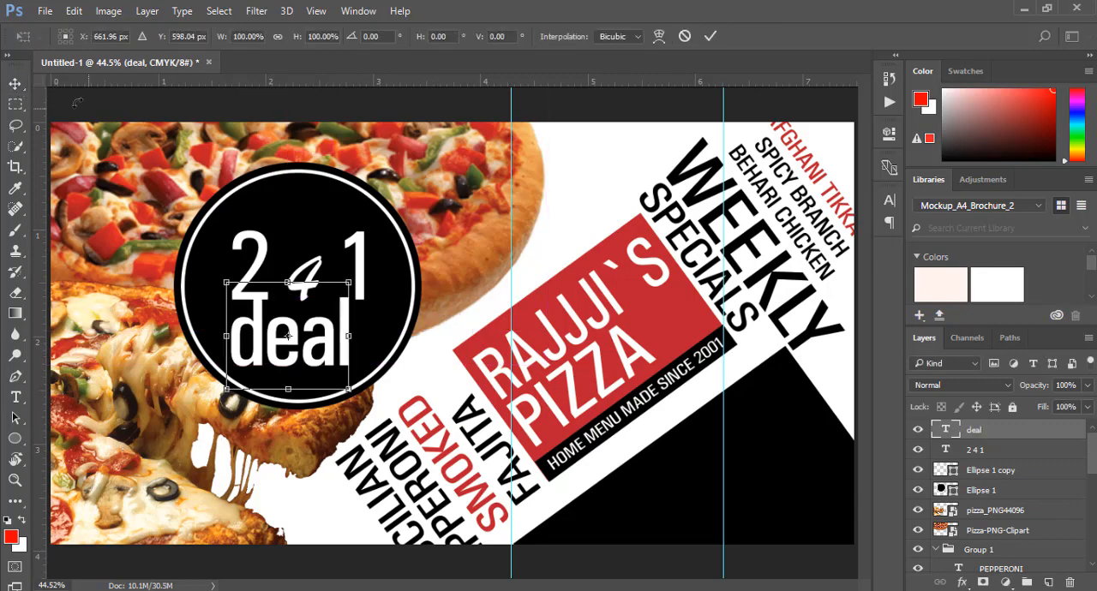
left_click_drag(226, 281, 278, 327)
left_click_drag(317, 364, 302, 345)
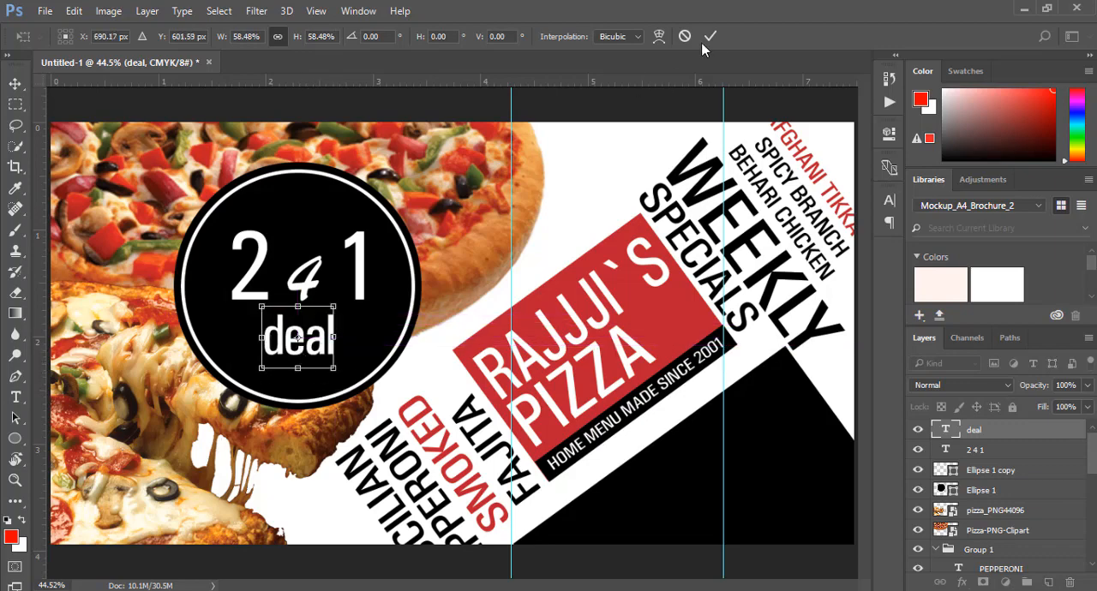
left_click(708, 36)
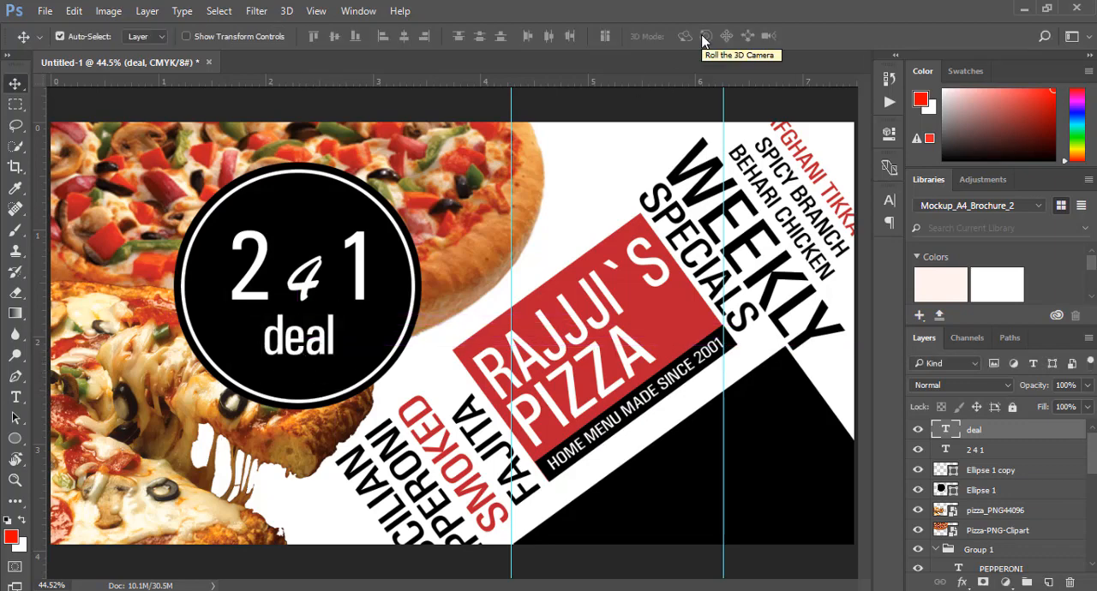
Change the font of the deal text to Afternoon in Stereo Personal Use
left_click(16, 397)
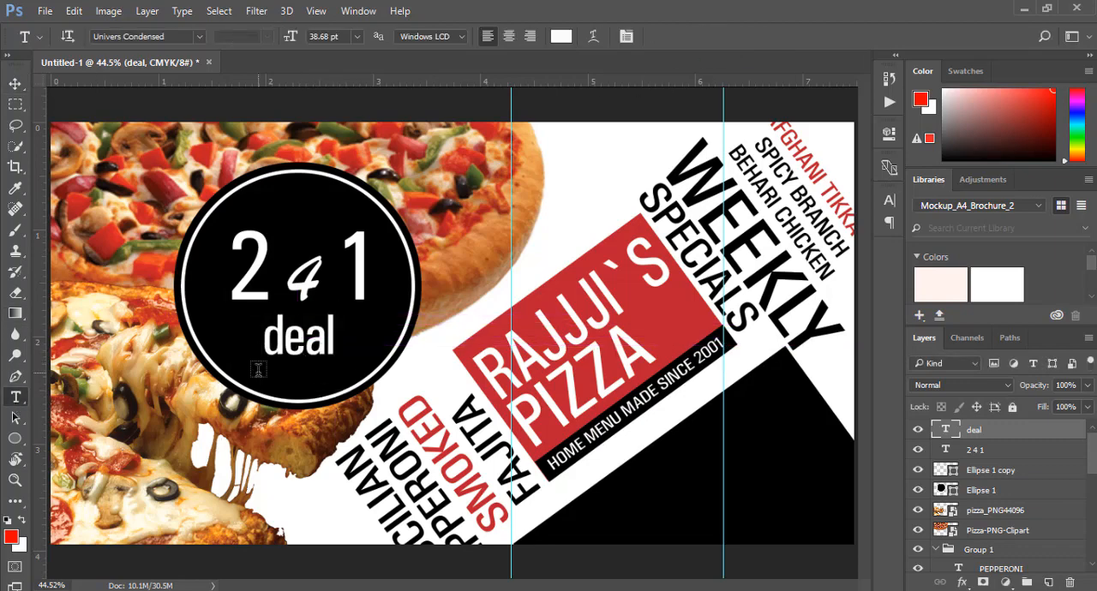
left_click(277, 352)
double_click(277, 352)
left_click(200, 36)
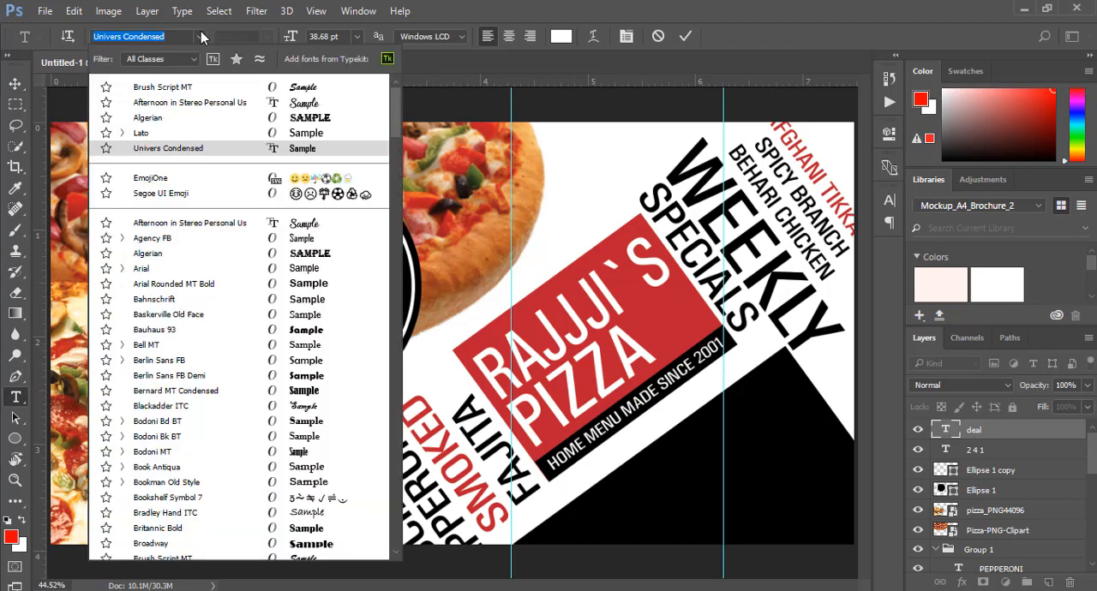
left_click(245, 225)
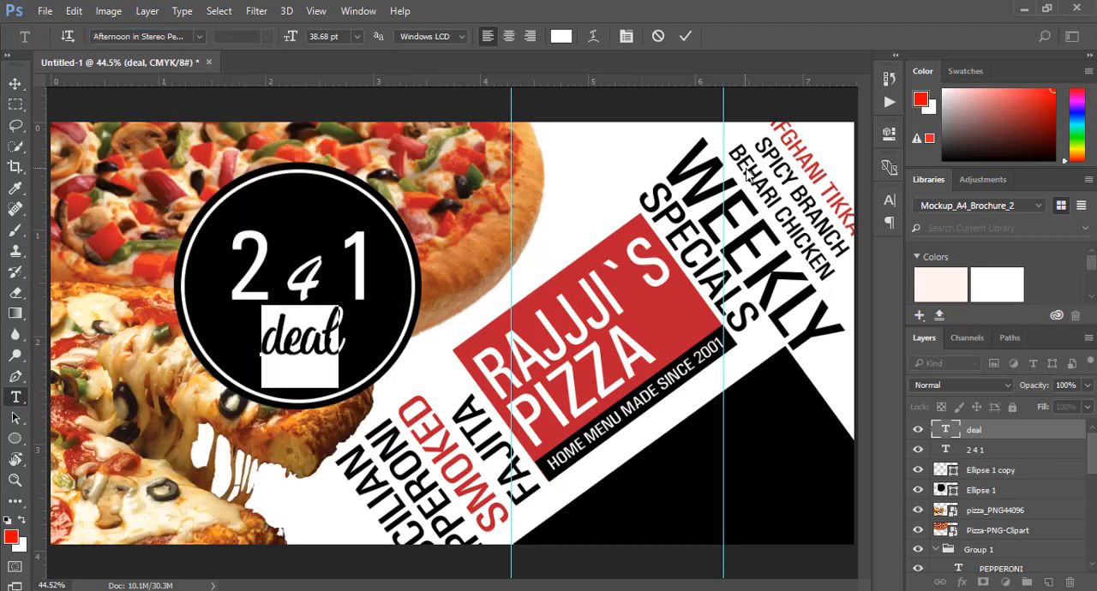
left_click(686, 36)
key("c")
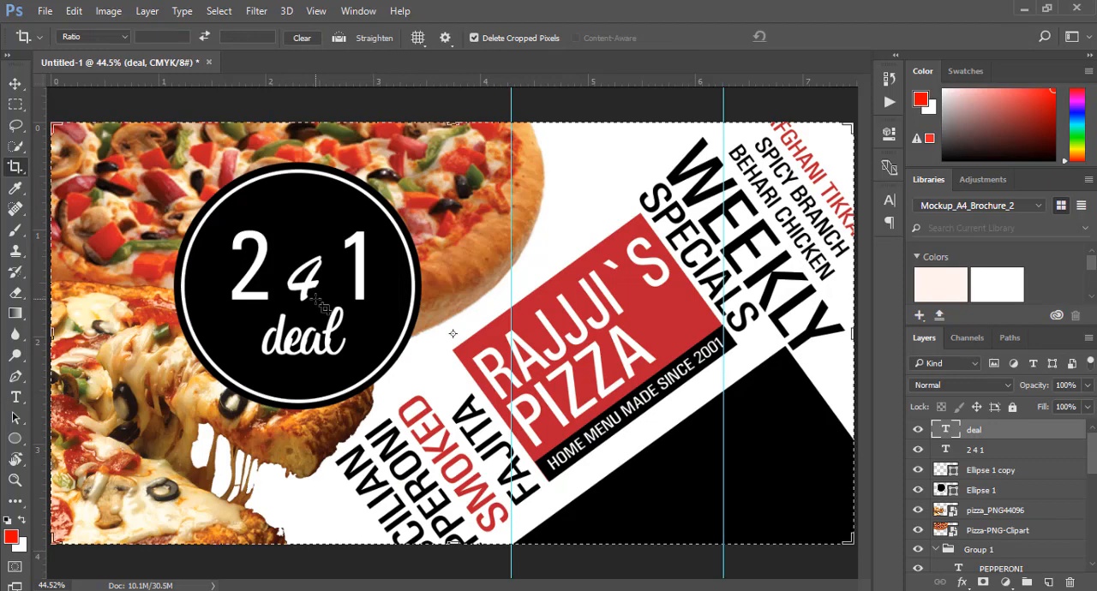
Stretch the deal text horizontally to about the width of the 2 4 1 text above it
left_click(15, 83)
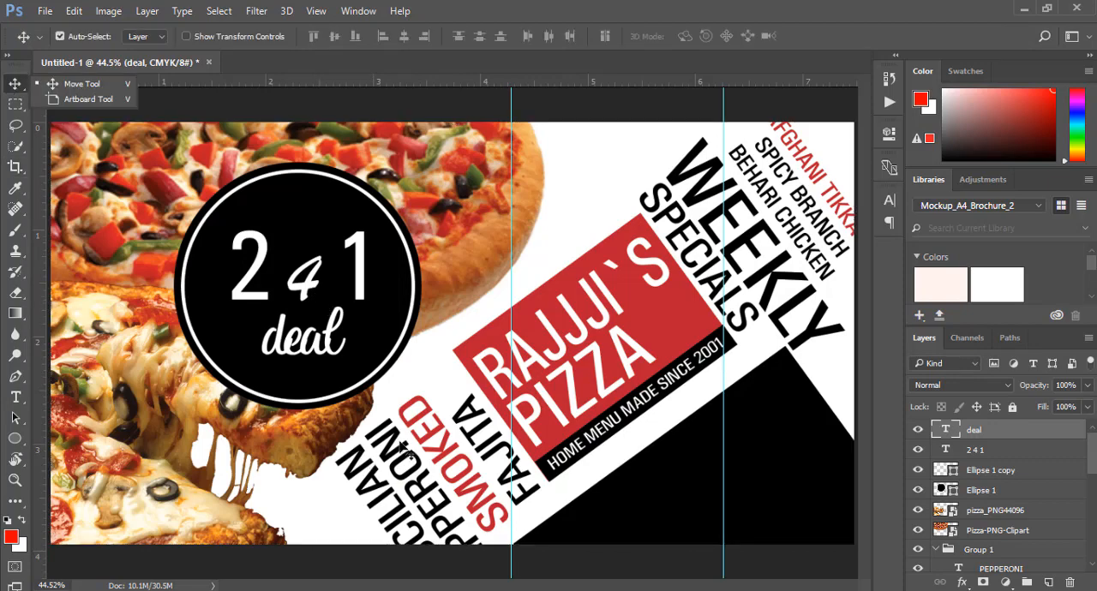
left_click(327, 358)
key("ctrl+t")
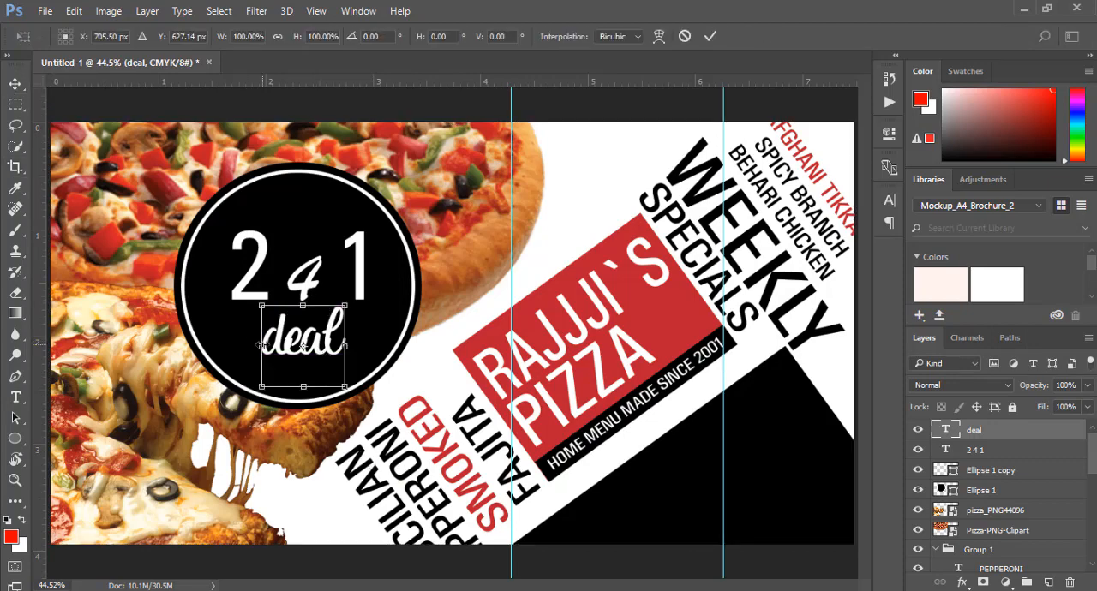
left_click_drag(262, 346, 232, 347)
mouse_move(345, 346)
left_mouse_down()
mouse_move(367, 348)
mouse_move(343, 334)
left_mouse_up()
left_click(710, 36)
Nudge the 2 4 1 text slightly upwards inside the black circle
left_click_drag(271, 307, 275, 307)
key("Left")
key("Left")
key("Left")
key("Left")
key("Left")
key("Up")
key("Up")
key("Up")
key("Up")
key("Up")
key("Up")
key("Up")
key("Up")
key("Up")
key("Up")
key("Up")
key("Left")
key("Left")
key("Left")
key("Left")
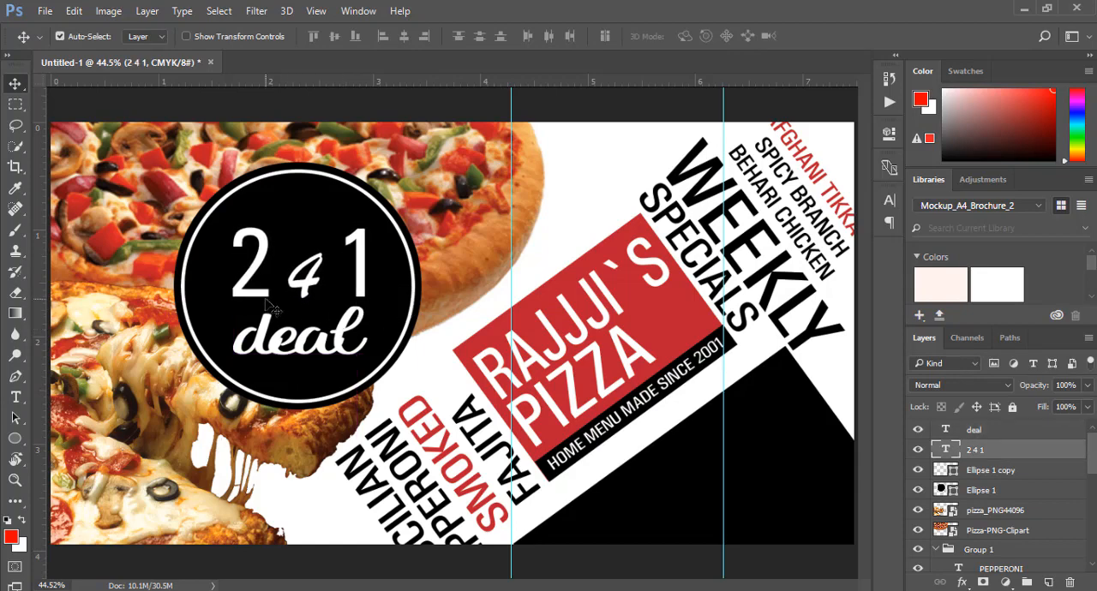
Nudge the deal text up and slightly right so that it sits directly beneath the 1 of 2 4 1
left_click(265, 332)
key("Left")
key("Left")
key("Left")
key("Left")
key("Left")
key("Left")
key("Left")
key("Left")
key("Left")
key("Left")
key("Left")
key("Left")
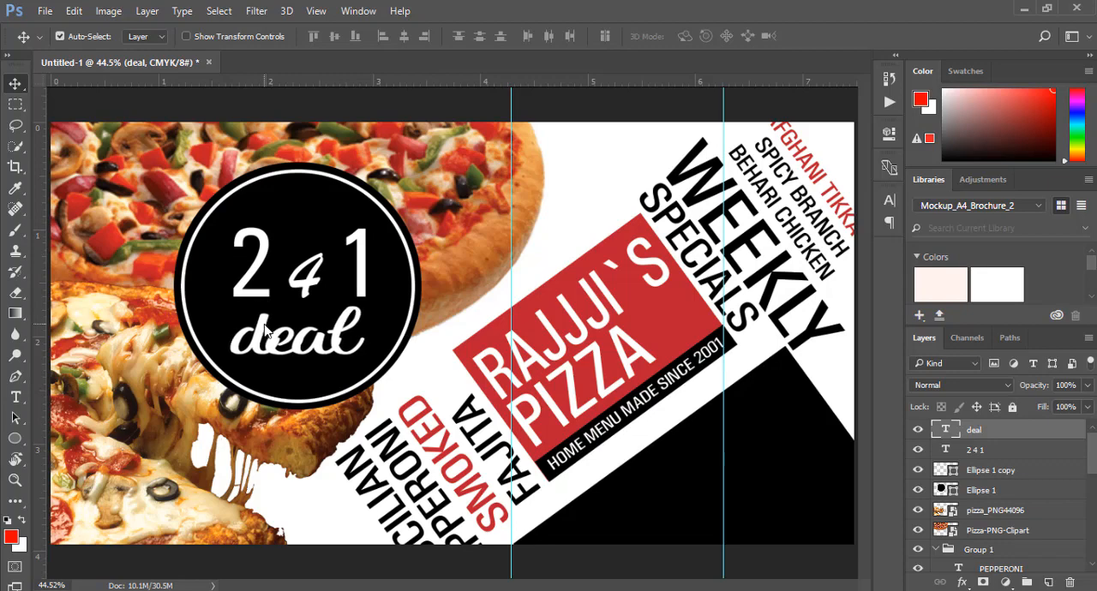
key("Left")
key("Left")
key("Left")
key("Left")
key("Left")
key("Left")
key("Left")
key("Left")
key("Left")
key("Left")
key("Left")
key("Left")
key("Up")
key("Up")
key("Up")
key("Up")
key("Up")
key("Up")
key("Up")
key("Up")
key("Up")
key("Up")
key("Up")
key("Up")
key("Up")
key("Up")
key("Up")
key("Up")
key("Up")
key("Up")
key("Up")
key("Up")
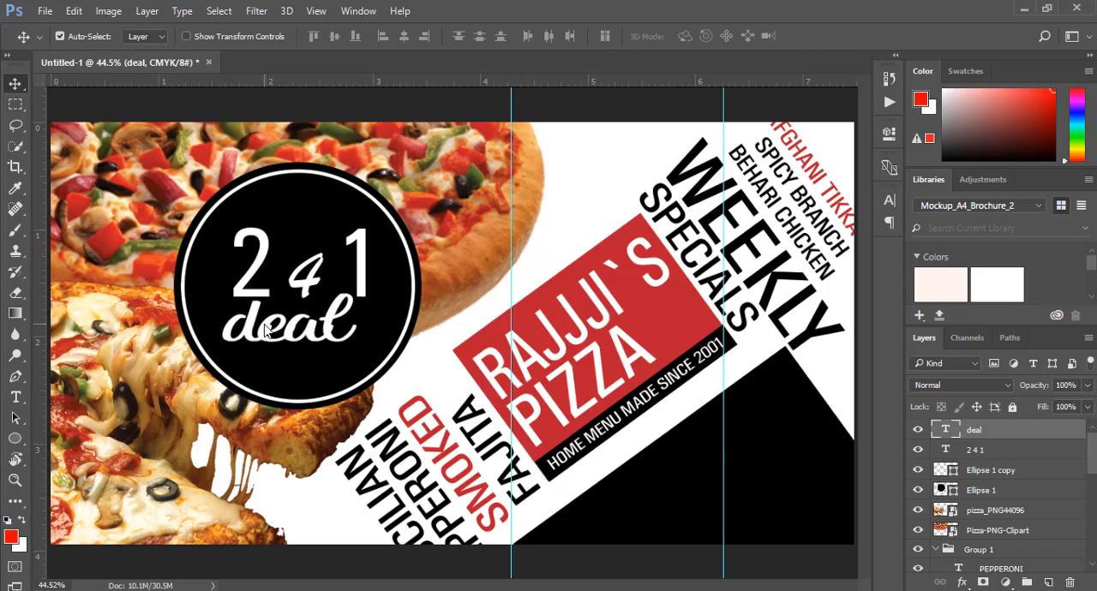
key("Right")
key("Right")
key("Right")
key("Right")
key("Right")
key("Right")
key("Right")
key("Right")
key("Right")
key("Right")
key("Right")
key("Right")
key("Right")
key("Right")
key("Right")
key("Right")
key("Right")
key("Right")
key("Right")
key("Right")
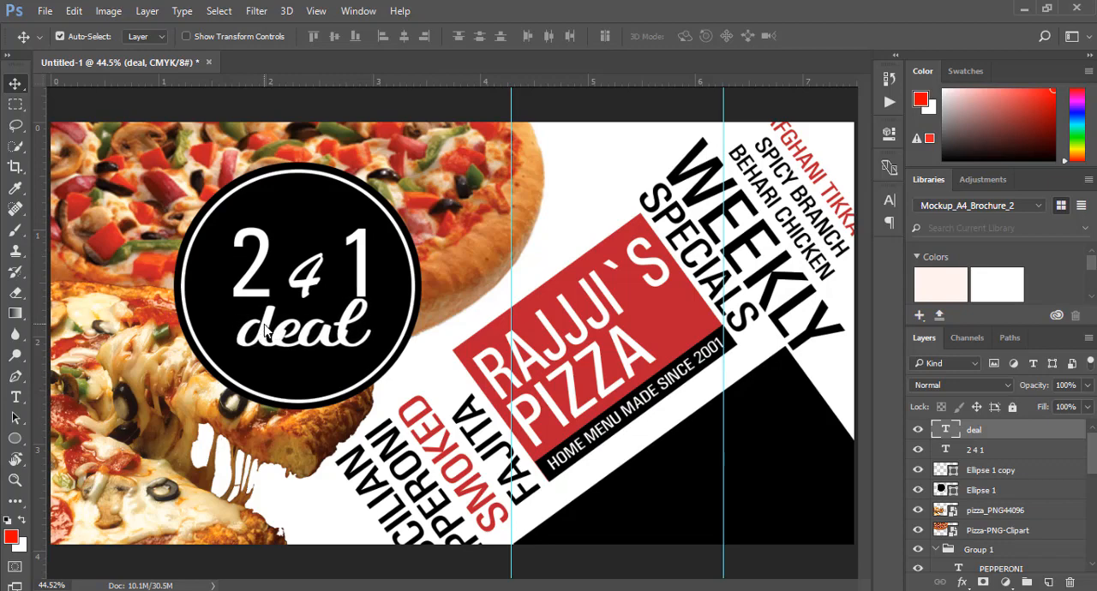
Widen the deal text so that its left edge lines up with the 2 above it
key("z")
left_click(282, 332)
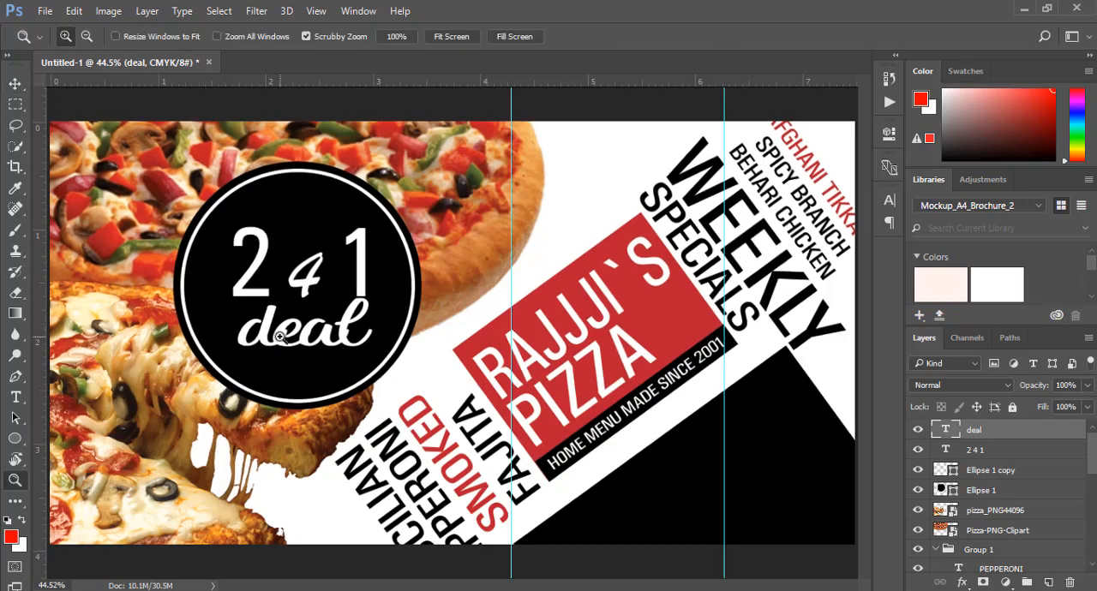
left_click(309, 337)
left_click(257, 317)
left_click(14, 80)
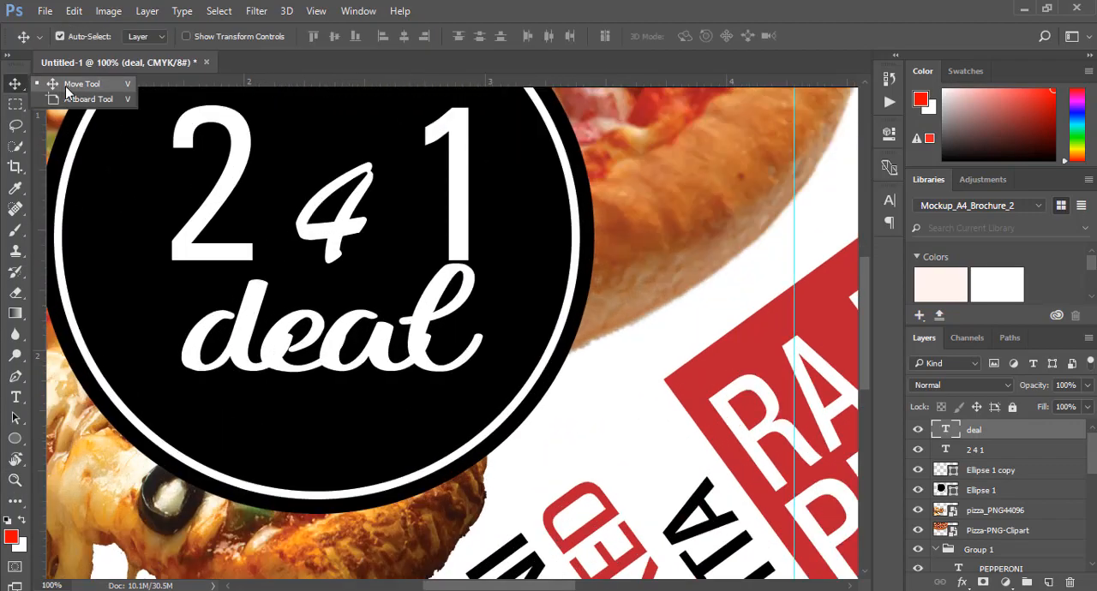
key("ctrl+t")
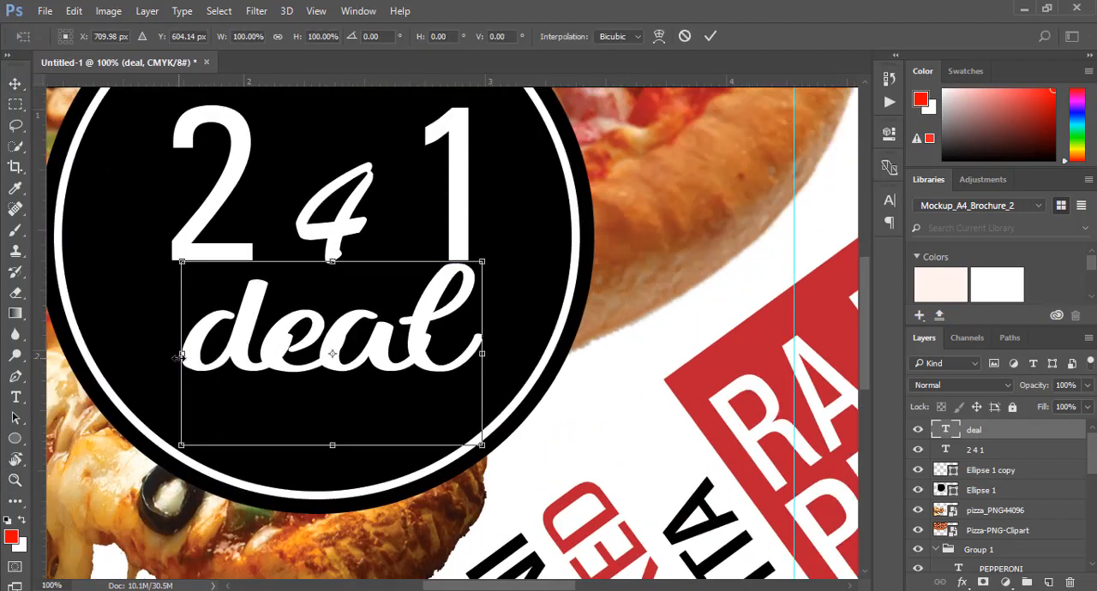
left_click_drag(177, 354, 169, 355)
left_click(710, 36)
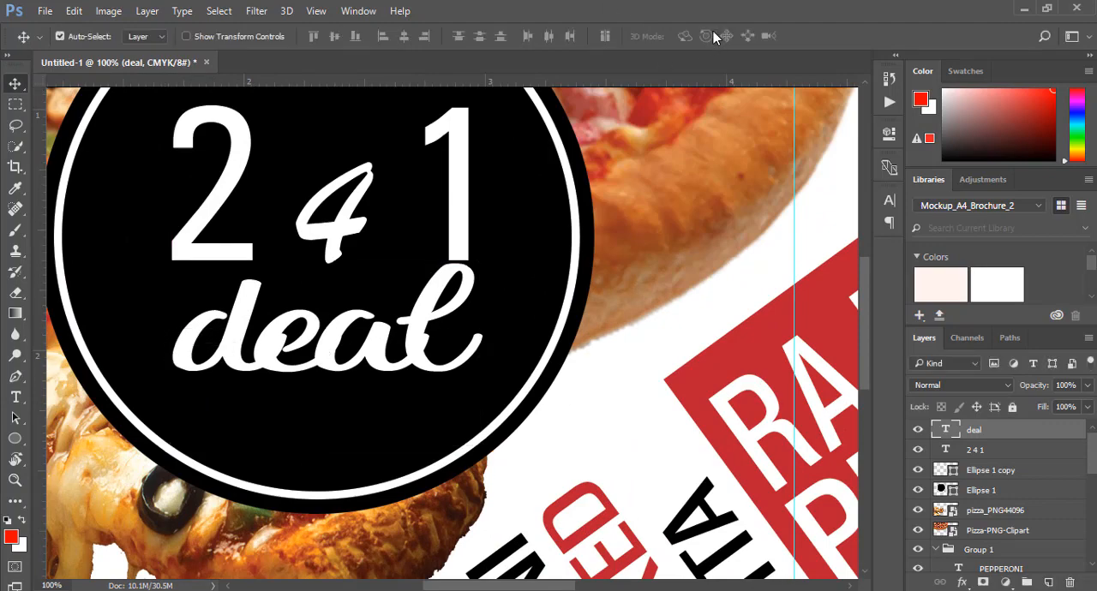
key("ctrl+0")
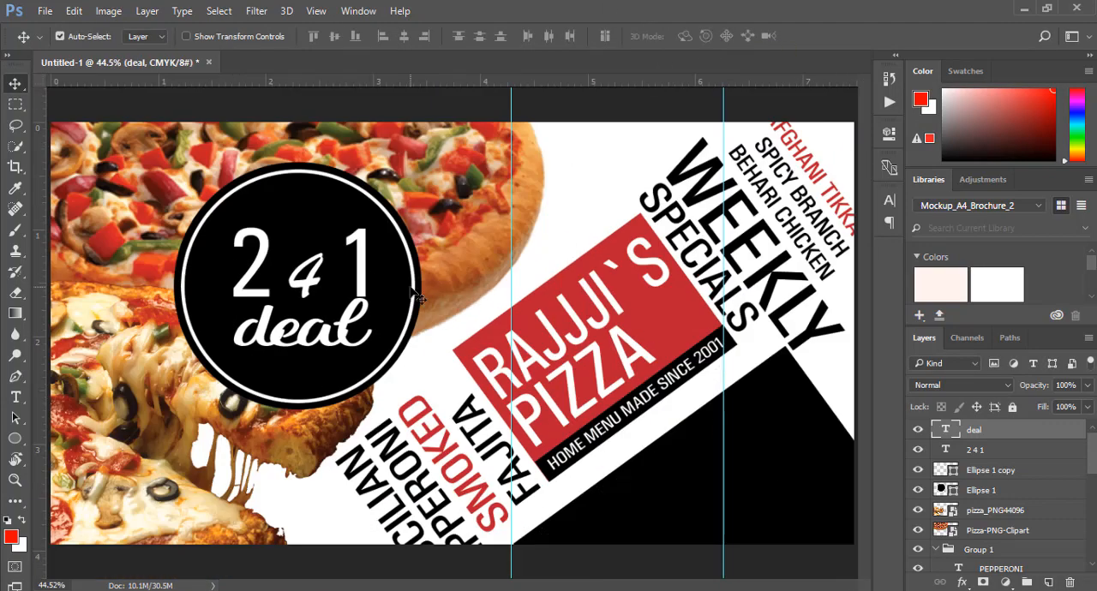
Duplicate the deal text into the black area below the logo and change the copy's wording to pk
left_click_drag(329, 343, 768, 484)
left_click(15, 397)
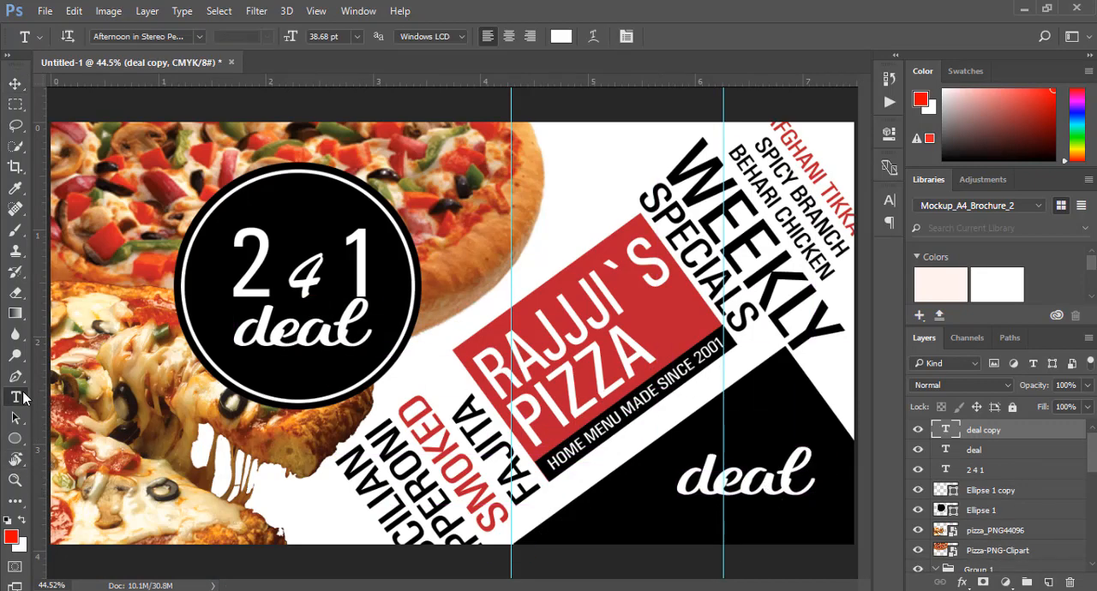
left_click(762, 481)
key("ctrl+a")
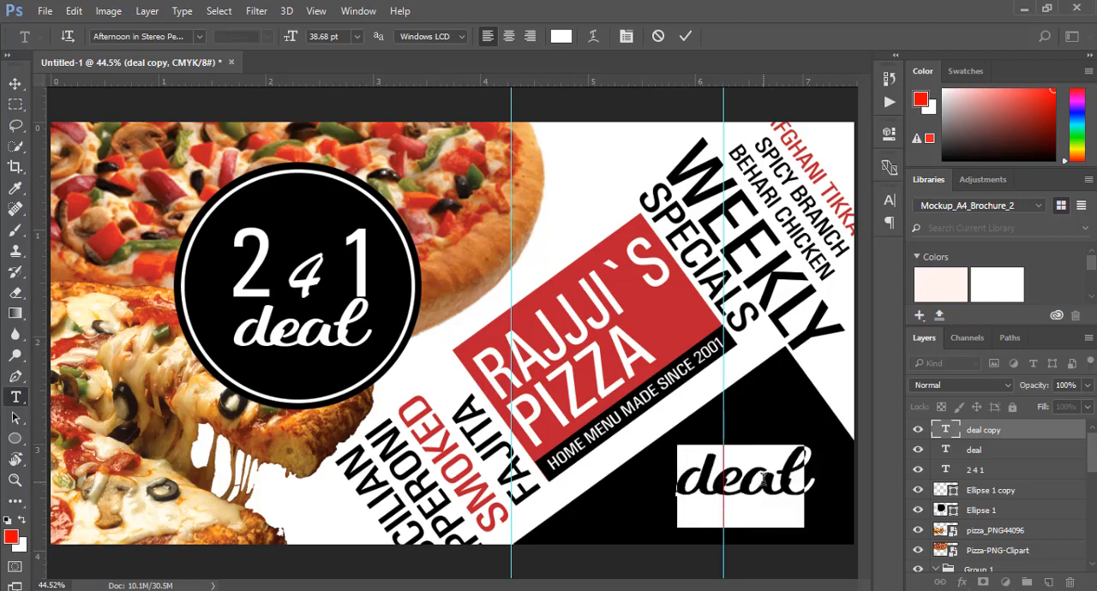
type("50")
key("BackSpace")
key("BackSpace")
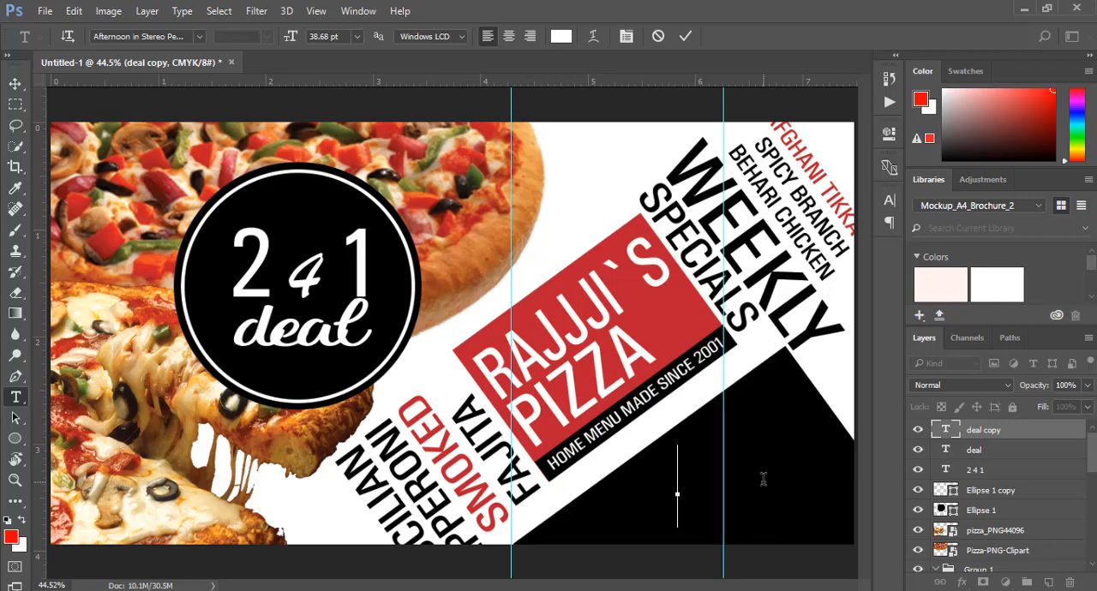
type("pk")
key("ctrl+a")
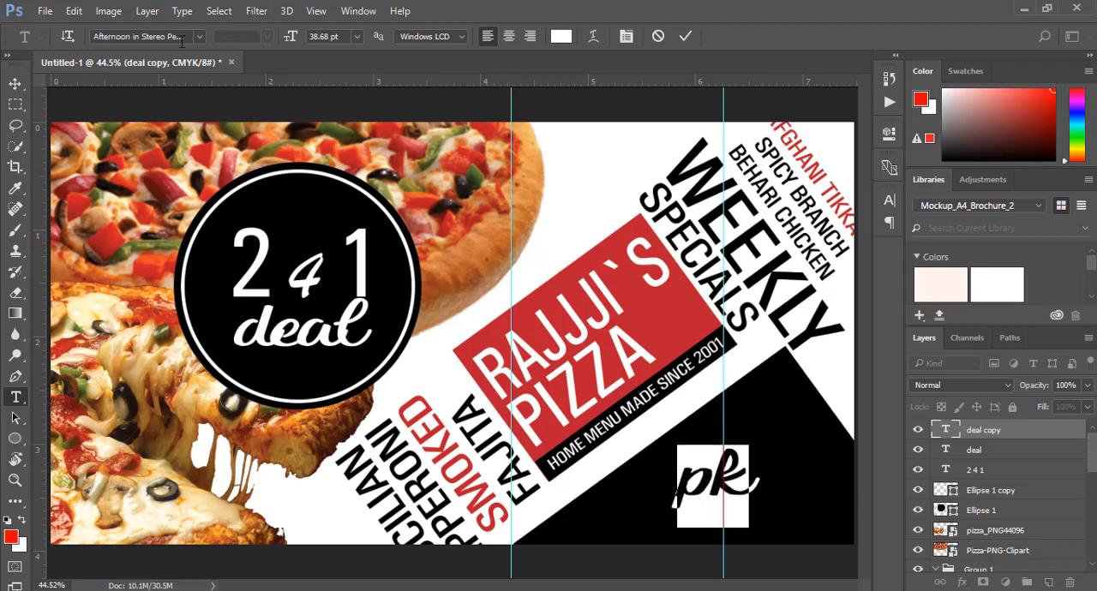
left_click(685, 36)
Shrink the pk text to less than half its size and place it near the flyer's lower-right corner
left_click(14, 83)
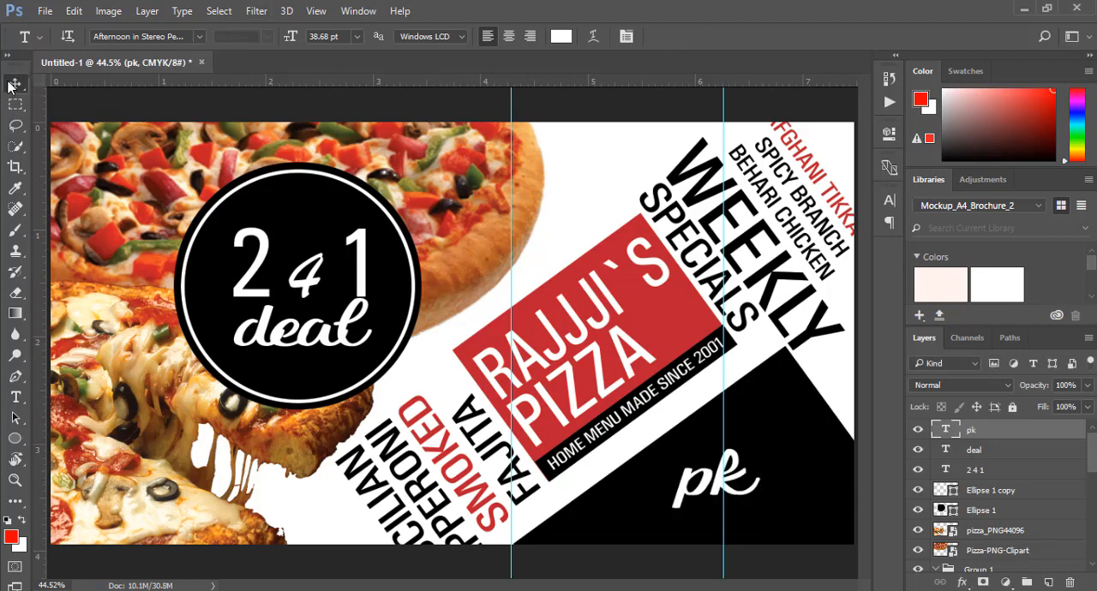
key("ctrl+t")
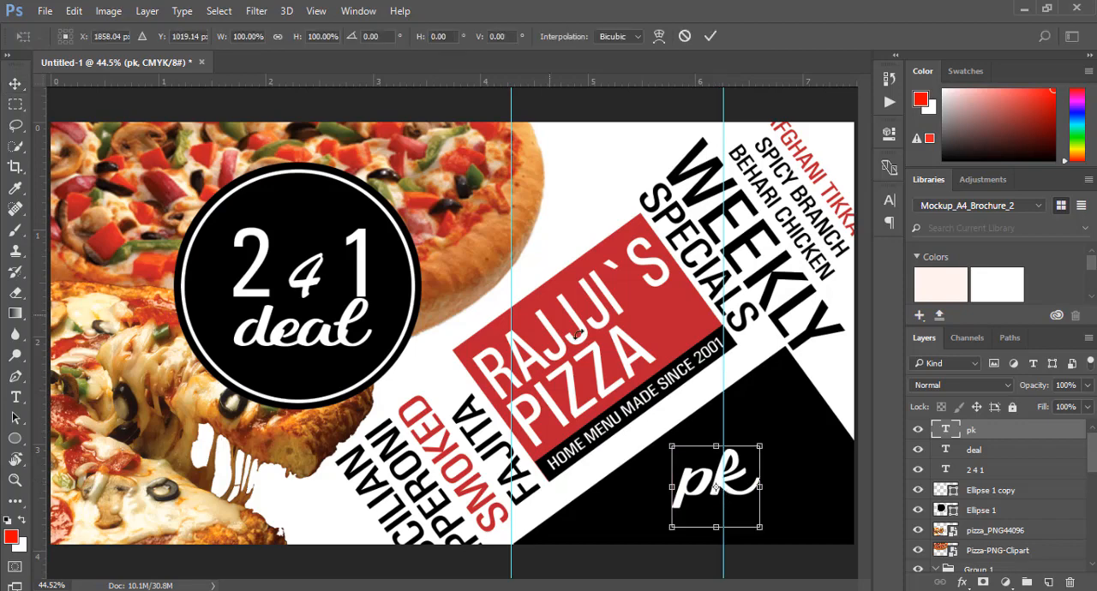
left_click_drag(672, 447, 826, 516)
left_click(710, 36)
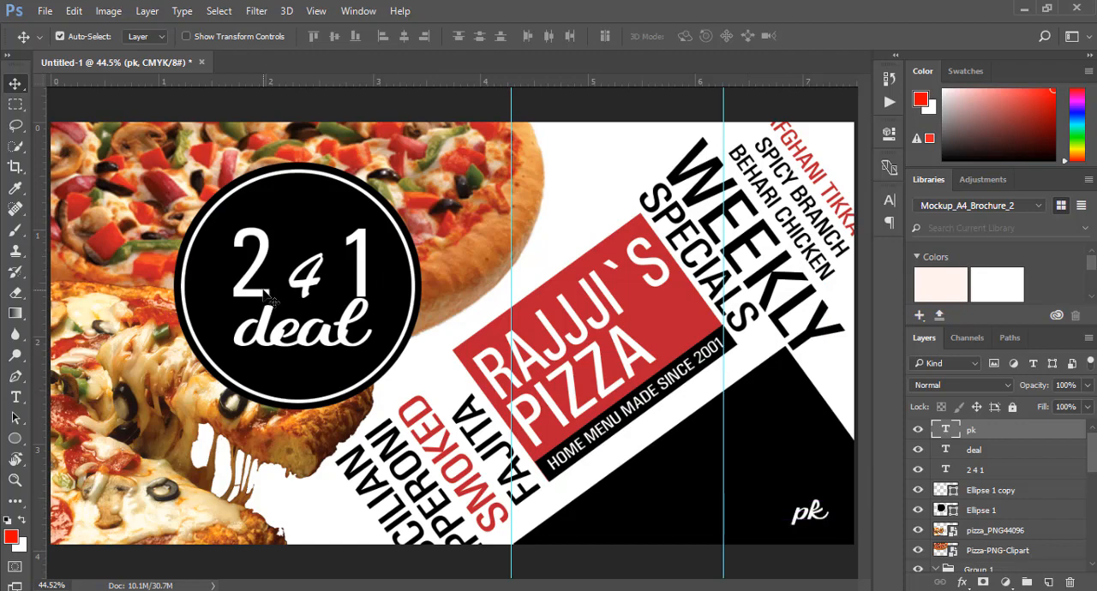
Duplicate the 2 4 1 text into the lower-right black area and replace the copy's wording with 500
left_click_drag(266, 295, 715, 495, "alt")
left_click_drag(15, 397, 60, 396)
left_click(704, 466)
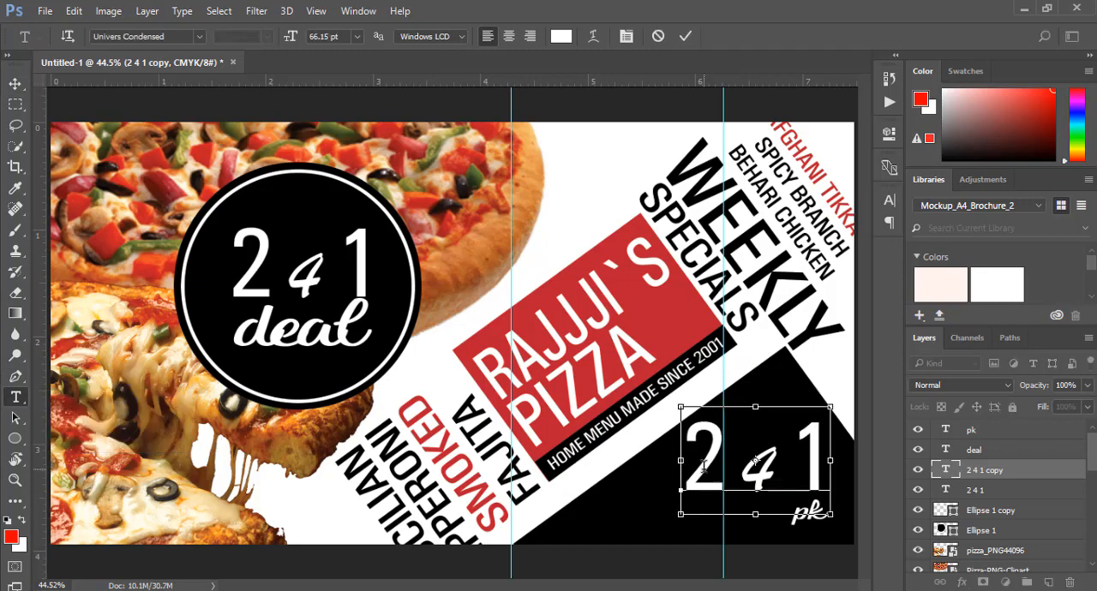
key("ctrl+a")
type("500")
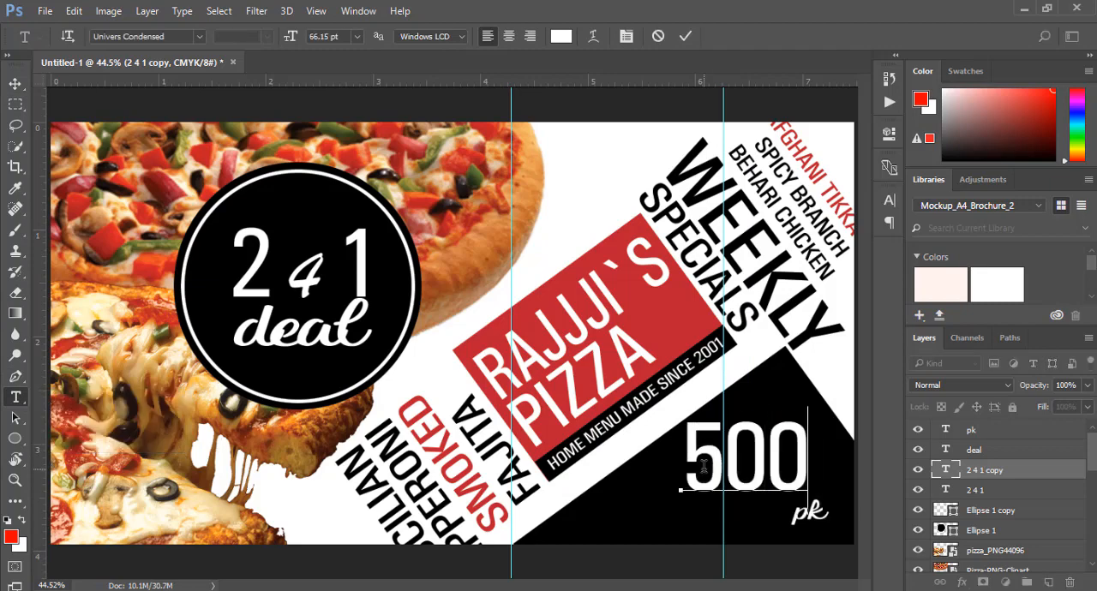
left_click(685, 36)
Change the font of the 500 text to Brush Script MT
double_click(759, 475)
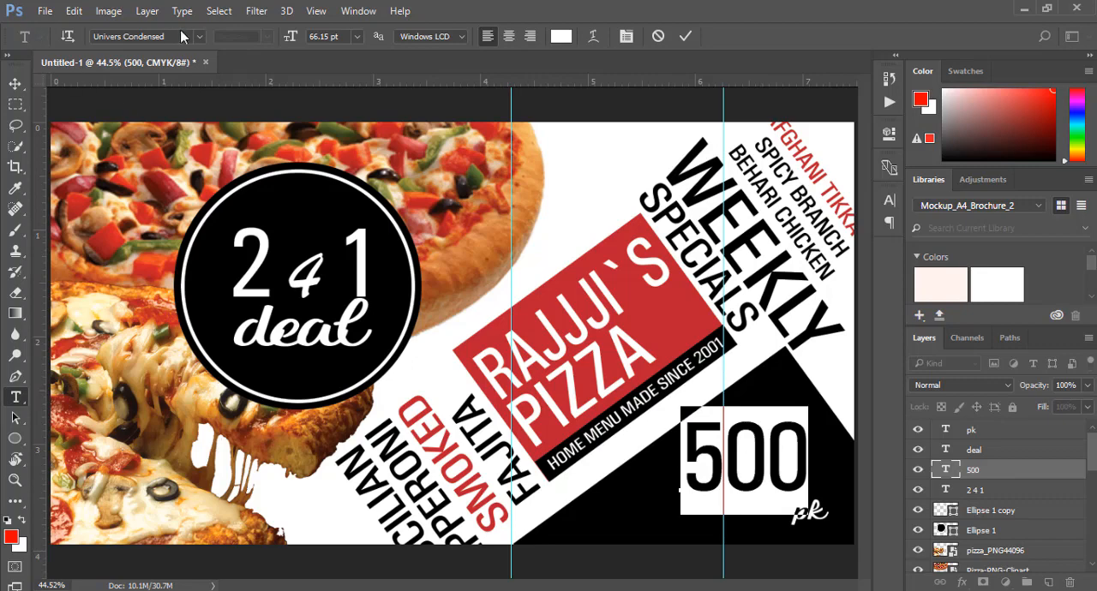
left_click(199, 36)
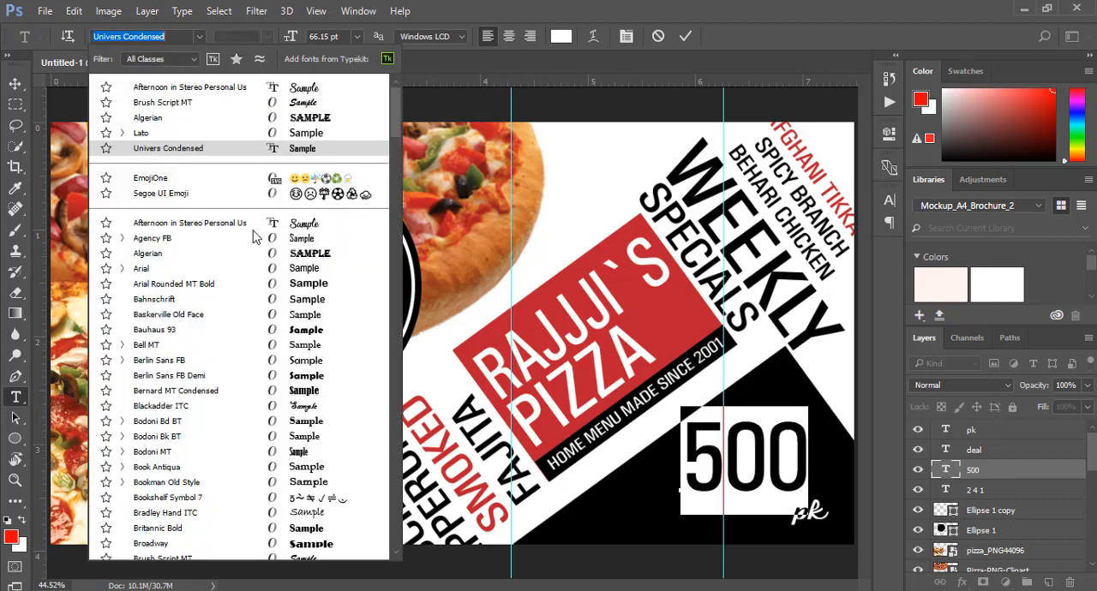
left_click(266, 102)
left_click(16, 83)
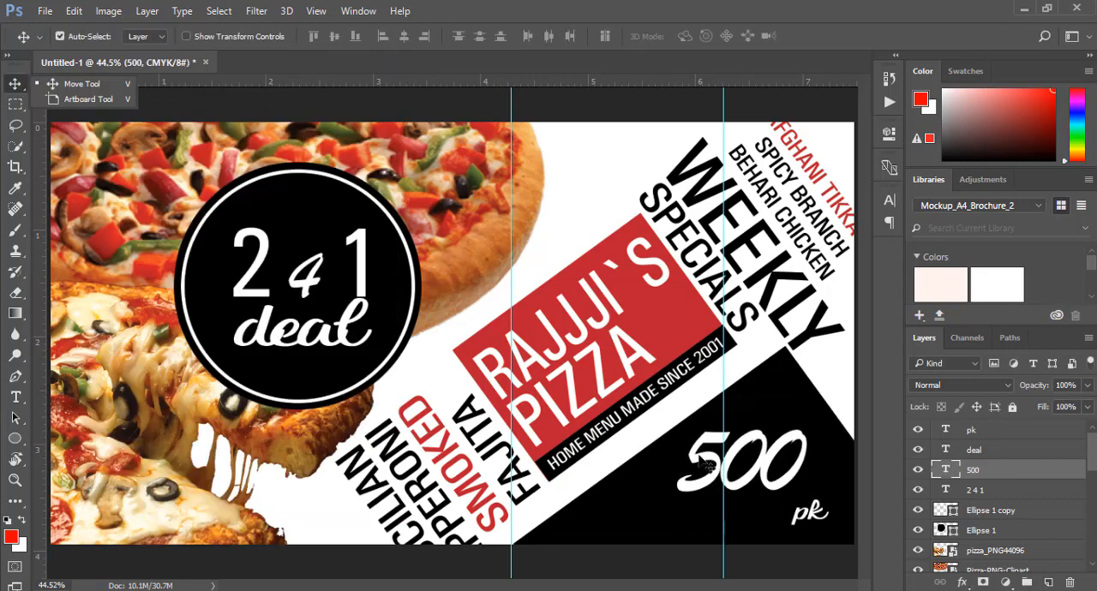
Move the 500 text slightly down and right towards pk and scale it down a little
left_click_drag(765, 484, 775, 495)
key("ctrl+t")
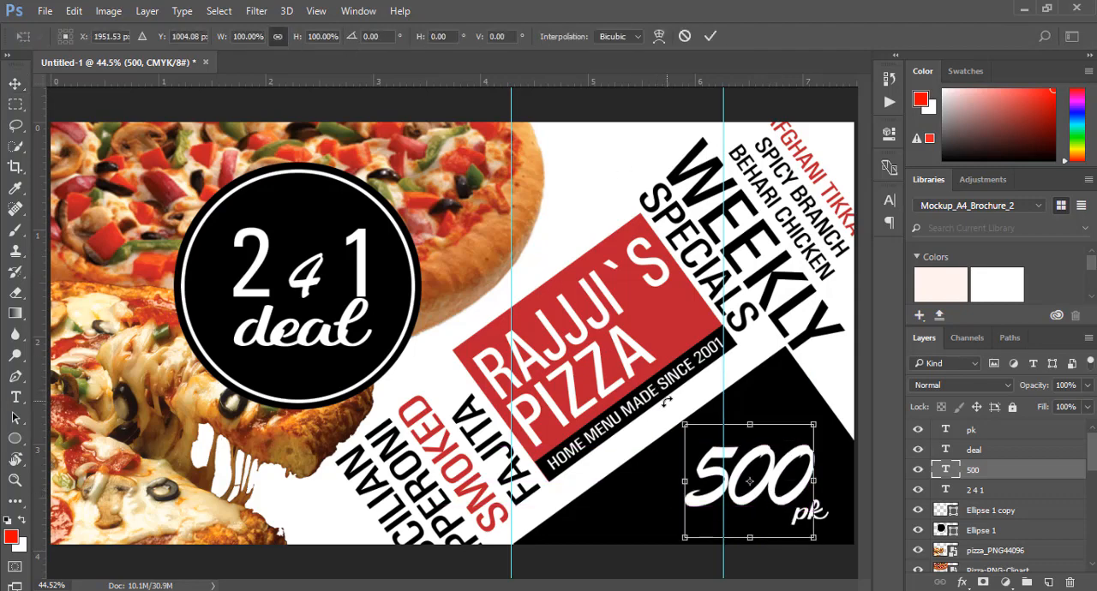
left_click_drag(683, 422, 700, 437)
left_click(710, 36)
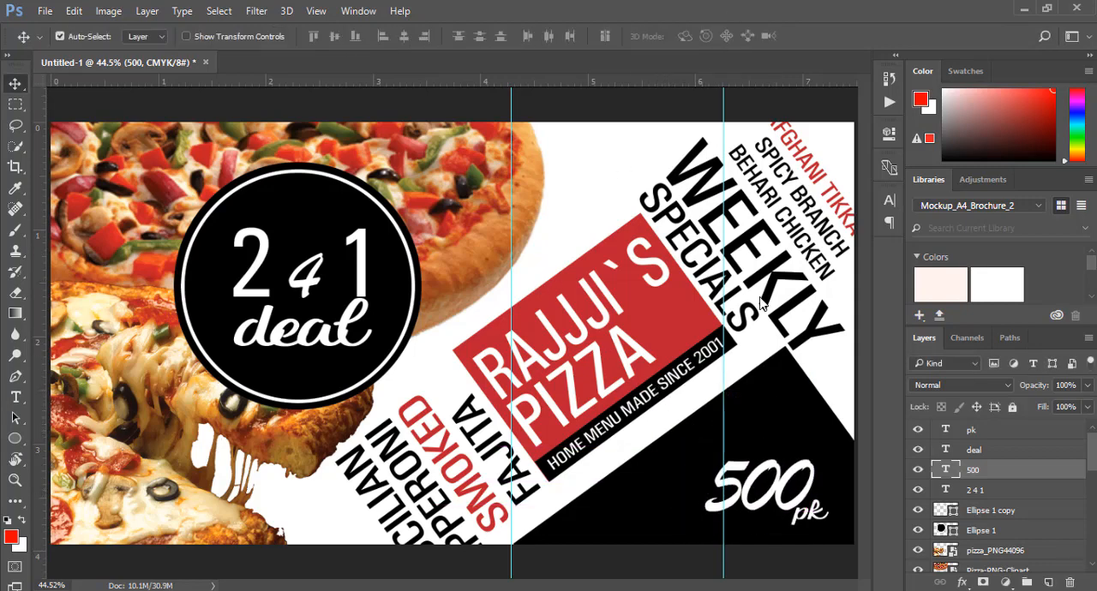
Enlarge the 500 text proportionally and position it just above and to the left of the pk text
mouse_move(778, 508)
left_mouse_down()
mouse_move(777, 481)
mouse_move(779, 491)
left_mouse_up()
key("ctrl+t")
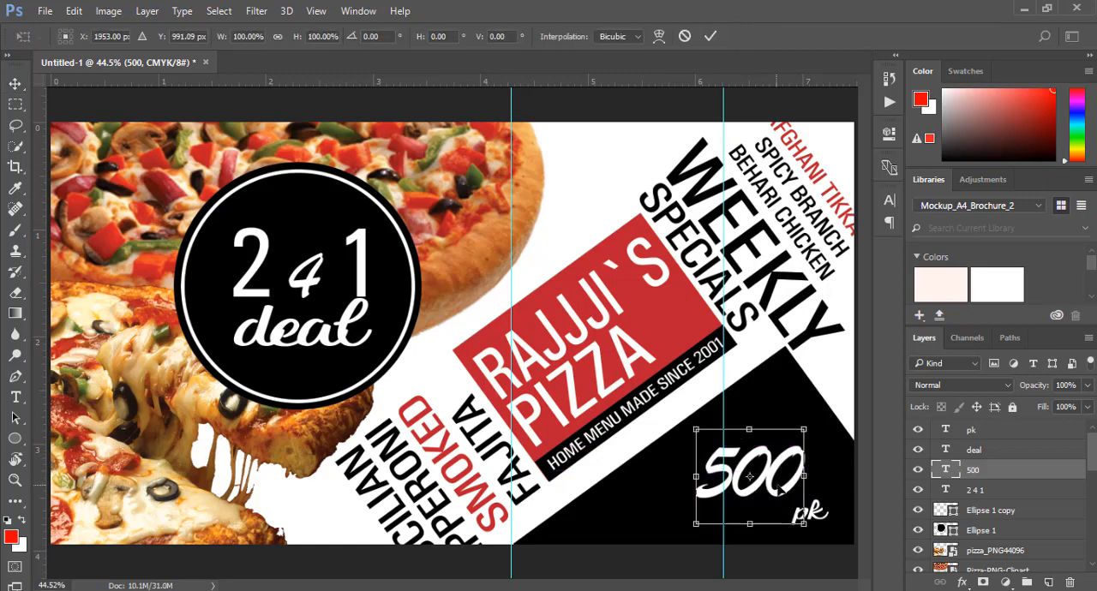
left_click_drag(814, 524, 825, 526)
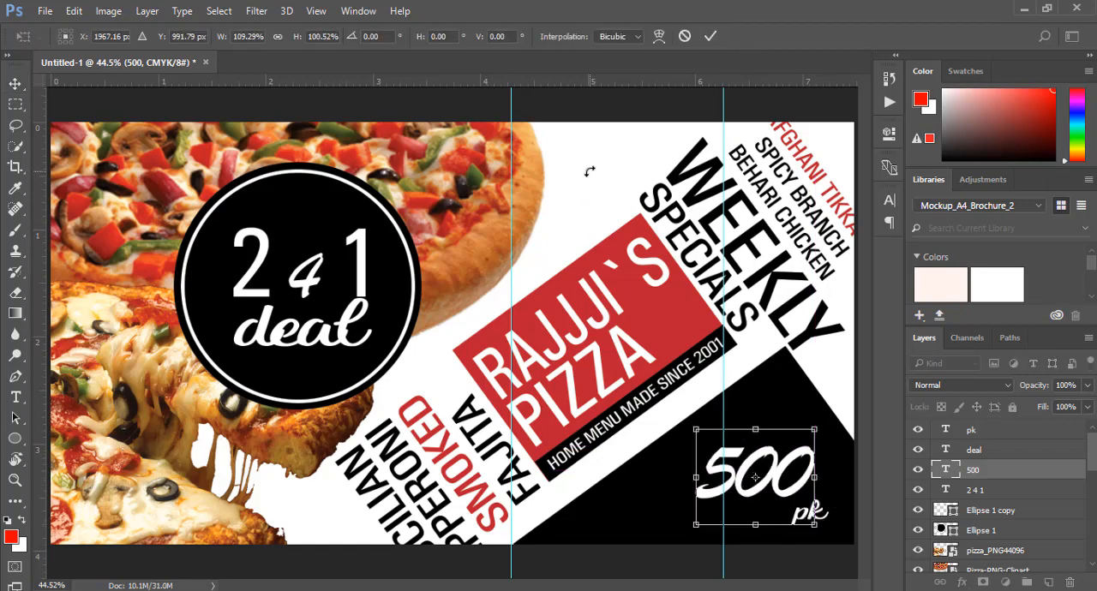
left_click(277, 36)
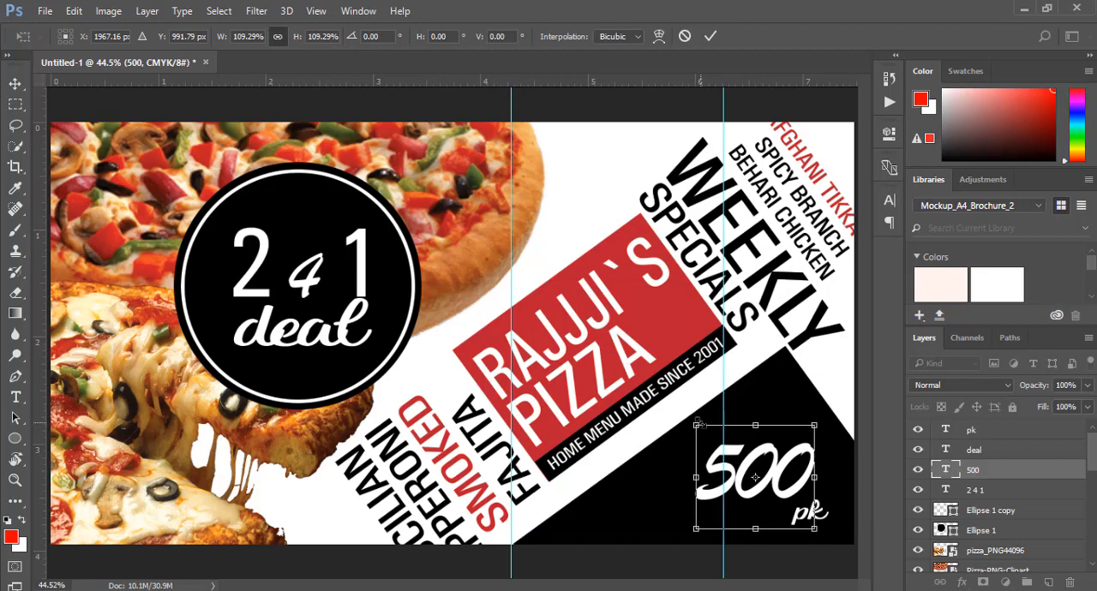
left_click_drag(695, 424, 685, 417)
left_click(710, 36)
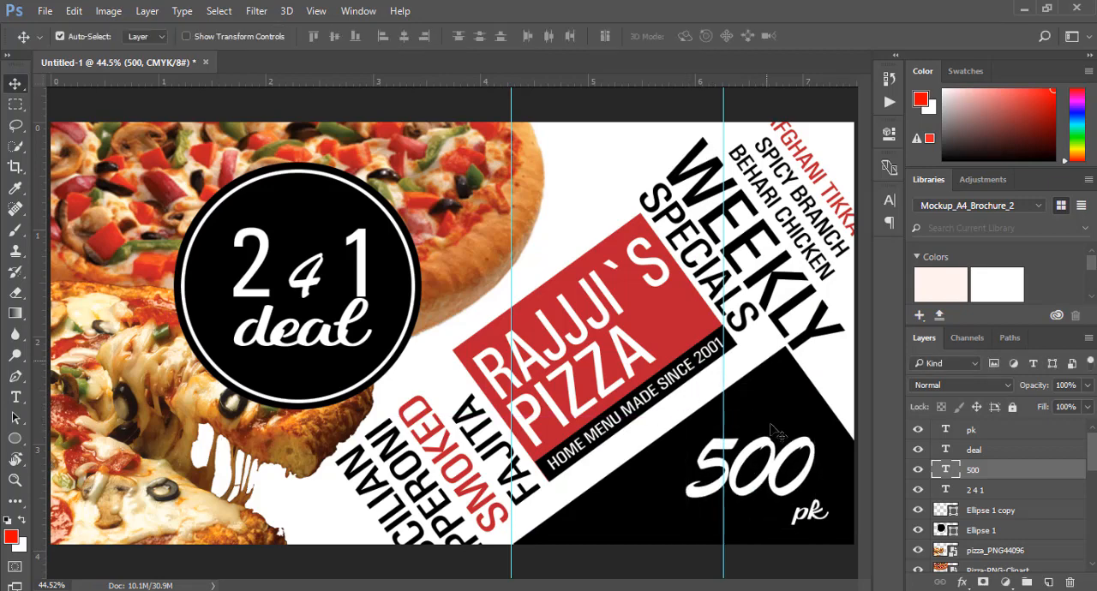
left_click_drag(789, 497, 793, 510)
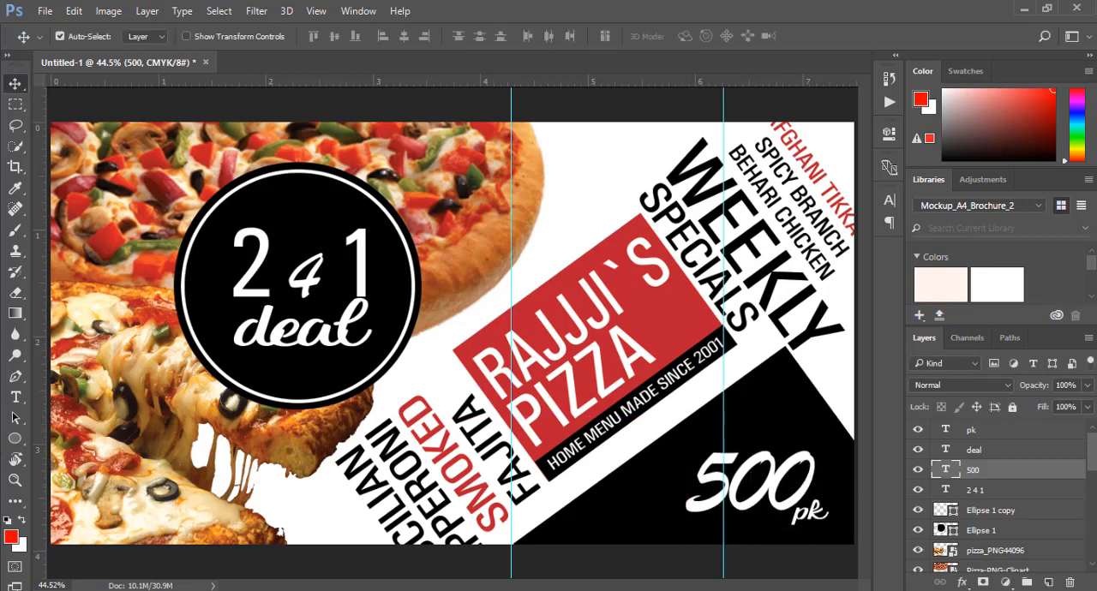
Replace the pk text beside 500 with lowercase rs
left_click(16, 400)
left_click(817, 512)
key("ctrl+a")
type("rs")
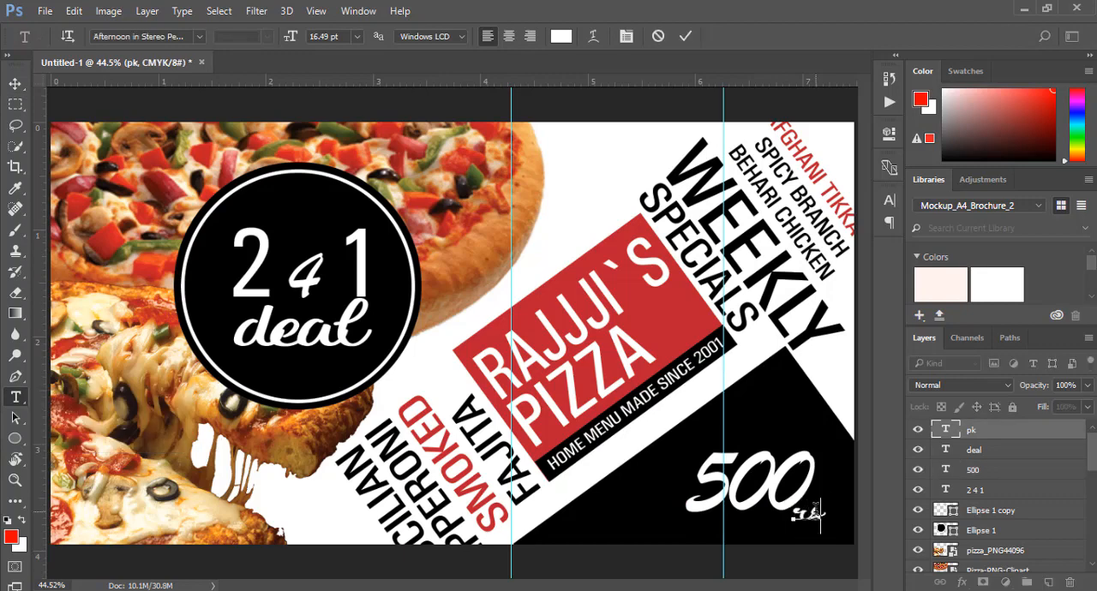
key("BackSpace")
key("BackSpace")
type("RS")
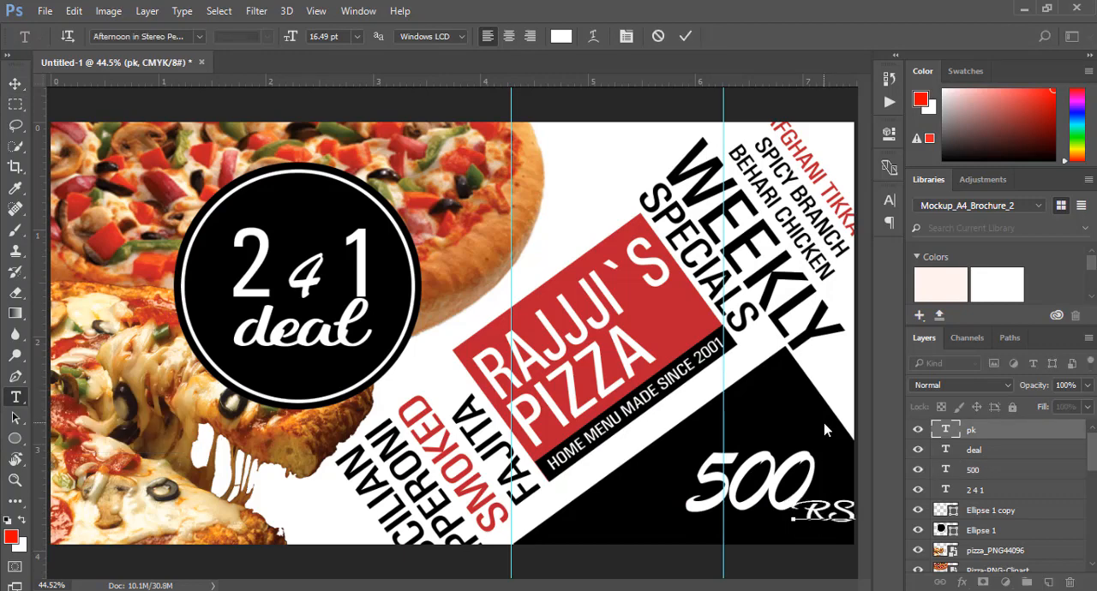
key("BackSpace")
key("BackSpace")
type("rs")
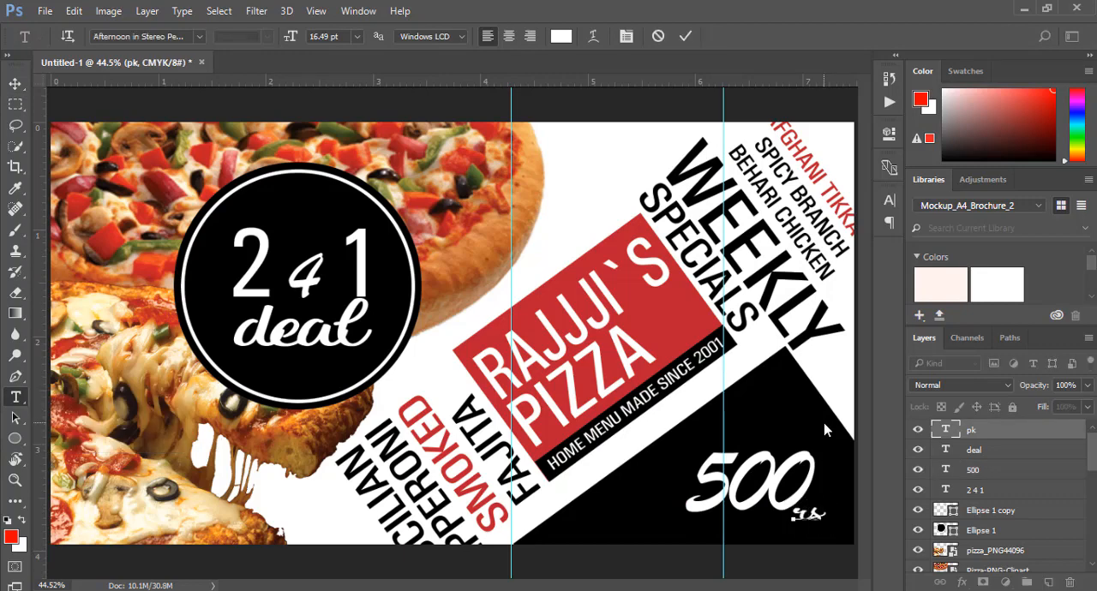
left_click(685, 36)
key("c")
left_click(15, 83)
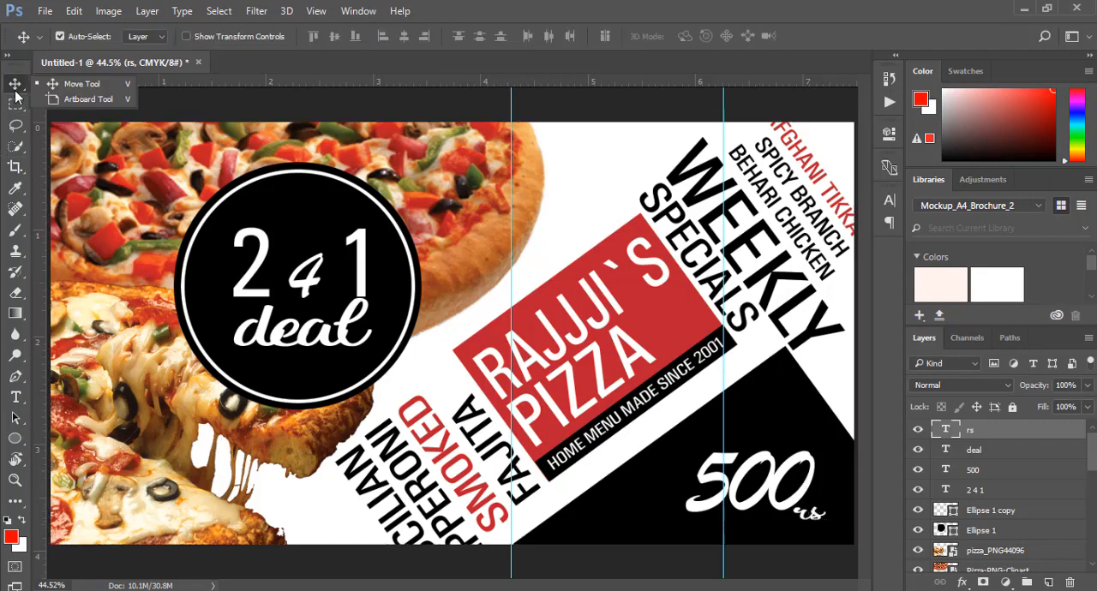
left_click(60, 83)
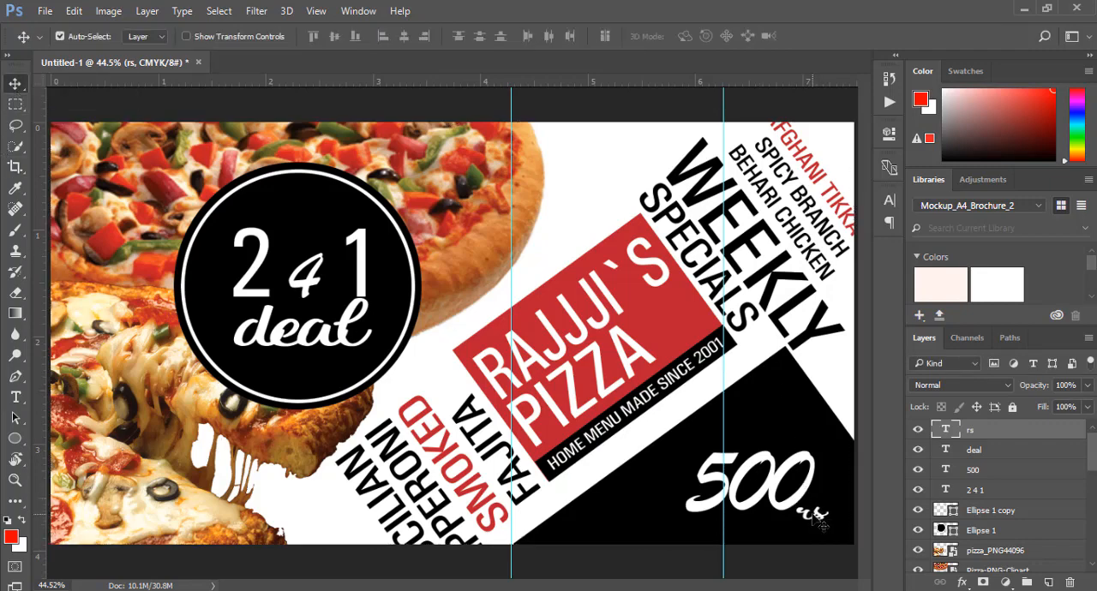